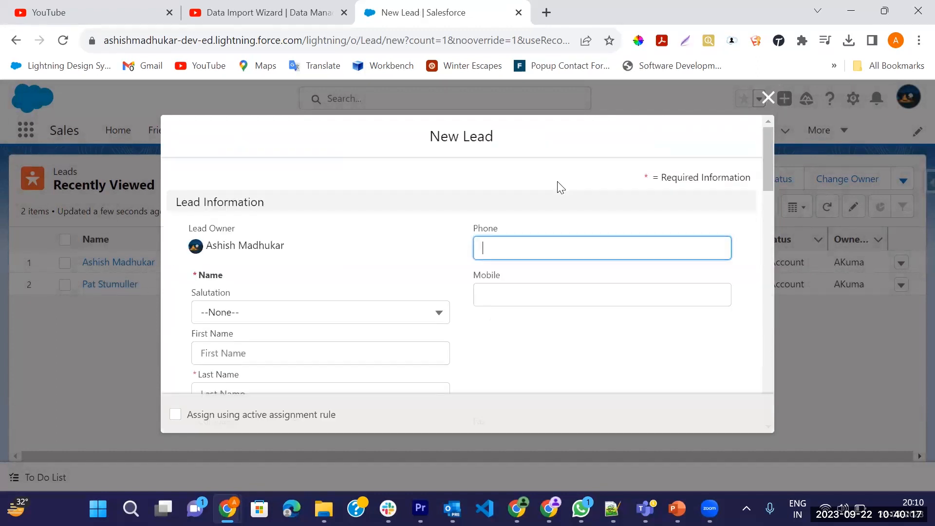
Examine the salutation options and the name, company, phone, mobile, email and title fields of the New Lead form.
{"action": "scroll", "coordinate": [432, 281], "scroll_direction": "down", "scroll_amount": 2}
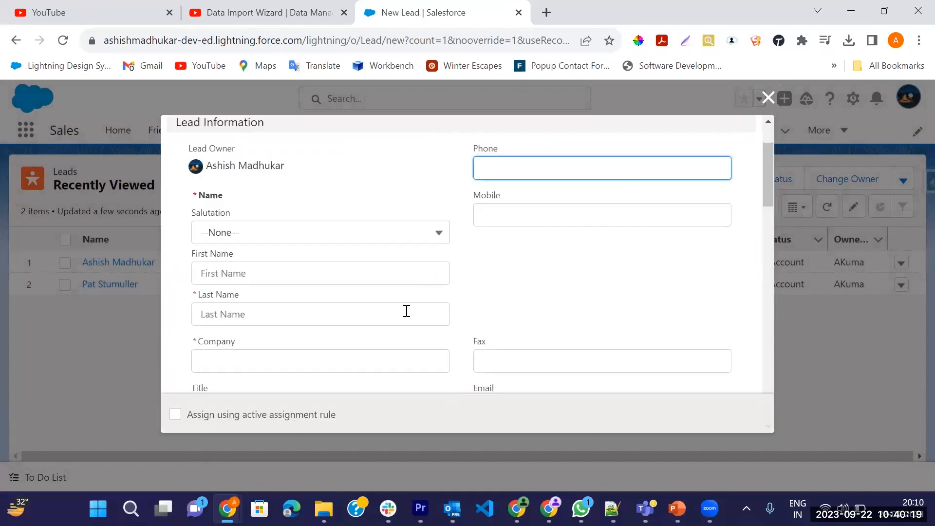
{"action": "left_click", "coordinate": [431, 245]}
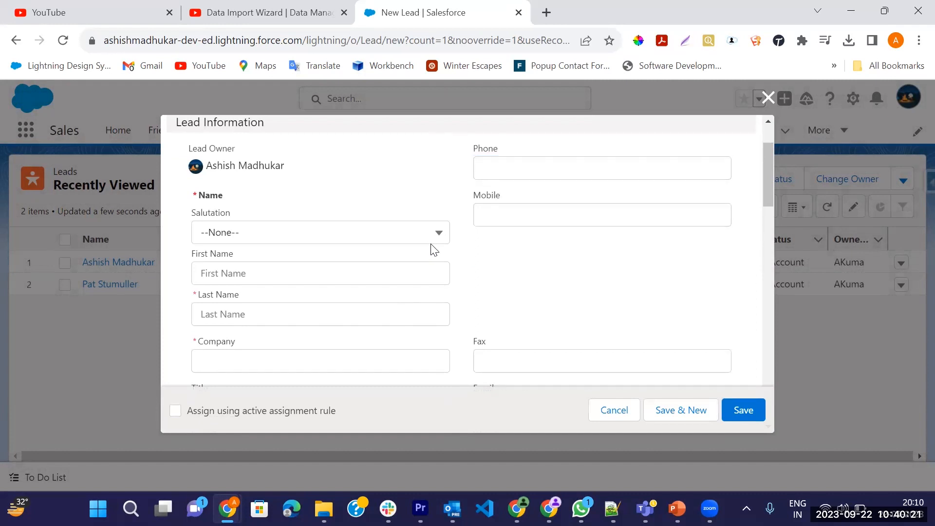
{"action": "left_click", "coordinate": [431, 243]}
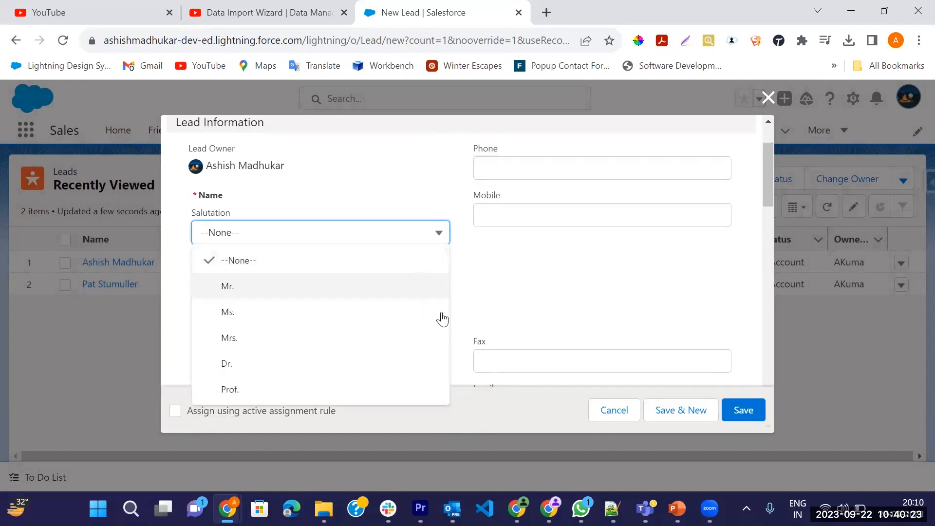
{"action": "left_click", "coordinate": [593, 248]}
{"action": "left_click", "coordinate": [372, 319]}
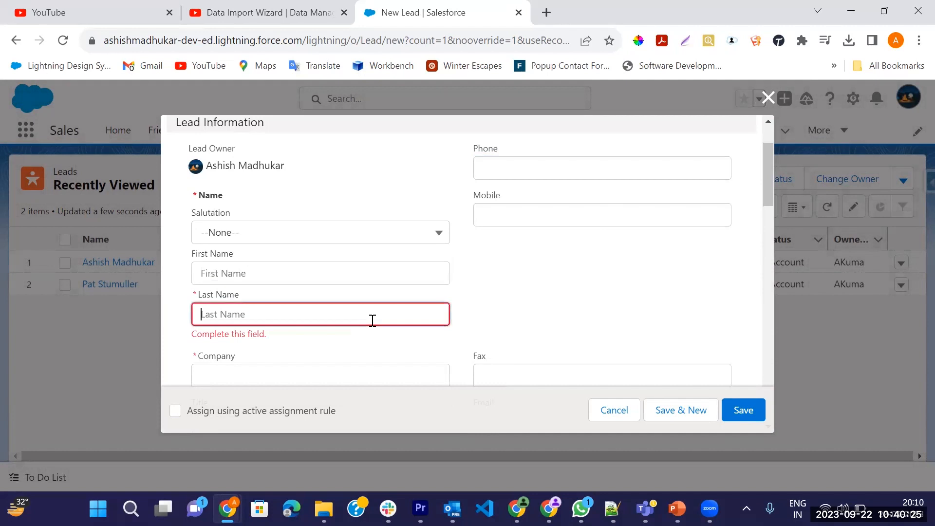
{"action": "scroll", "coordinate": [372, 321], "scroll_direction": "down", "scroll_amount": 1}
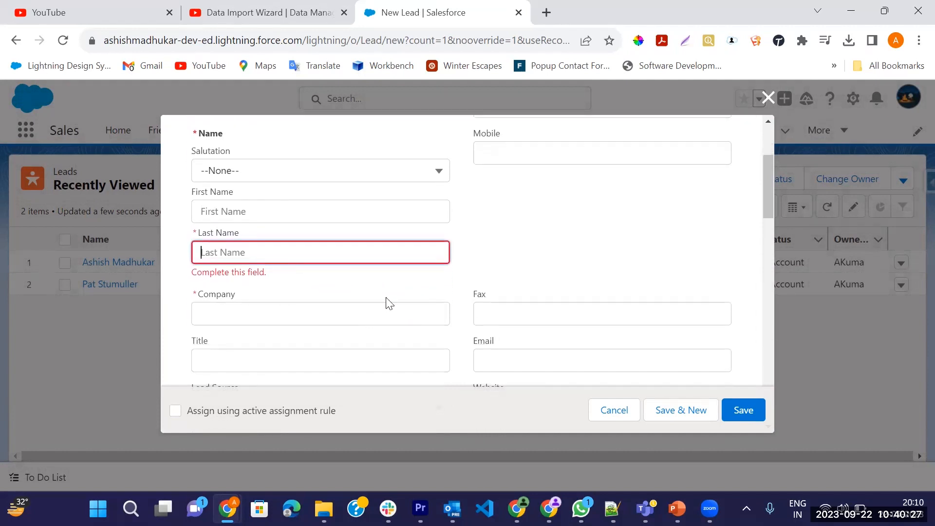
{"action": "left_click", "coordinate": [404, 316]}
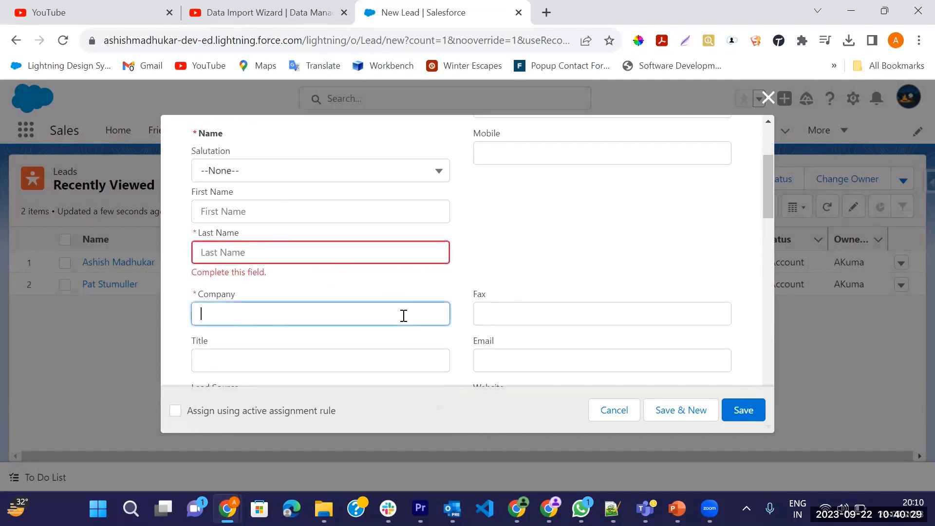
{"action": "scroll", "coordinate": [535, 280], "scroll_direction": "up", "scroll_amount": 1}
{"action": "left_click", "coordinate": [569, 176]}
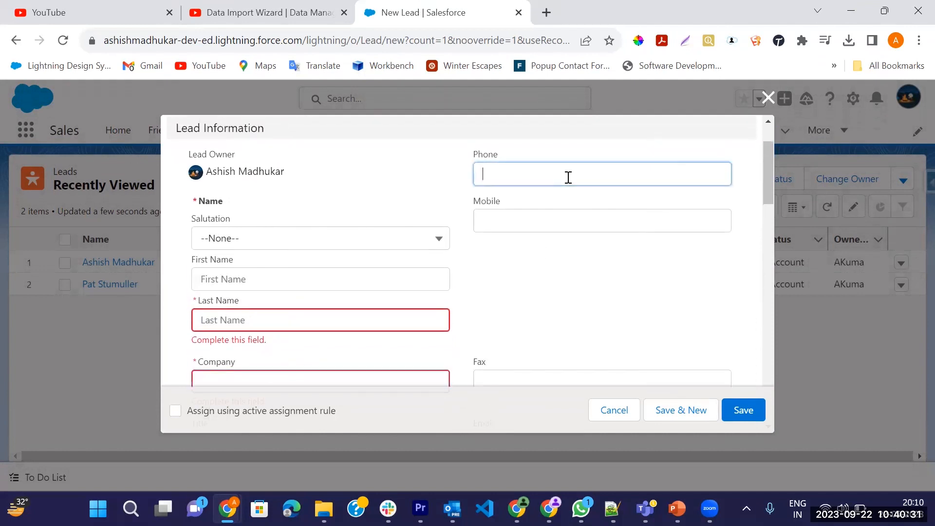
{"action": "left_click", "coordinate": [565, 212]}
{"action": "scroll", "coordinate": [566, 215], "scroll_direction": "down", "scroll_amount": 2}
{"action": "left_click", "coordinate": [563, 236]}
{"action": "left_click", "coordinate": [360, 295]}
Examine the Lead Source, Industry, Rating and address fields of the New Lead form, and close it without saving.
{"action": "scroll", "coordinate": [360, 295], "scroll_direction": "down", "scroll_amount": 1}
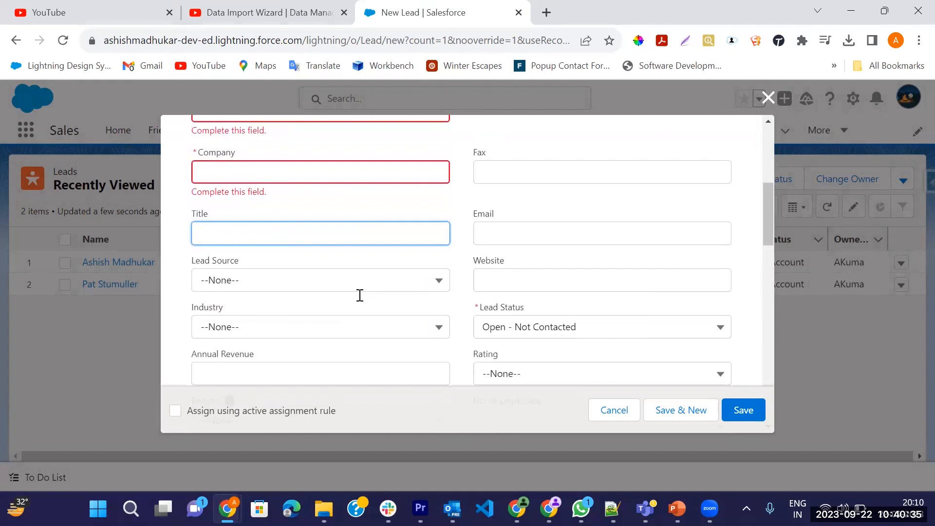
{"action": "left_click", "coordinate": [368, 288]}
{"action": "left_click", "coordinate": [370, 288]}
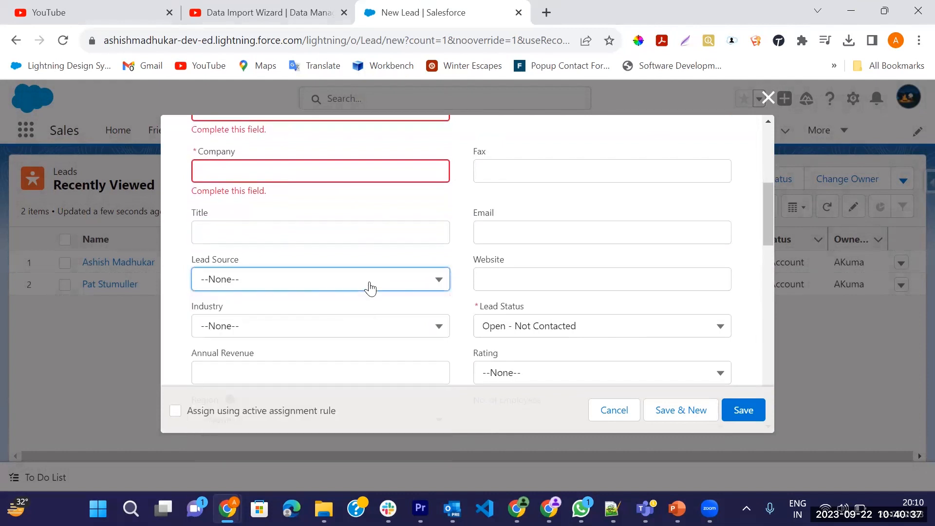
{"action": "left_click", "coordinate": [378, 326]}
{"action": "right_click", "coordinate": [376, 323]}
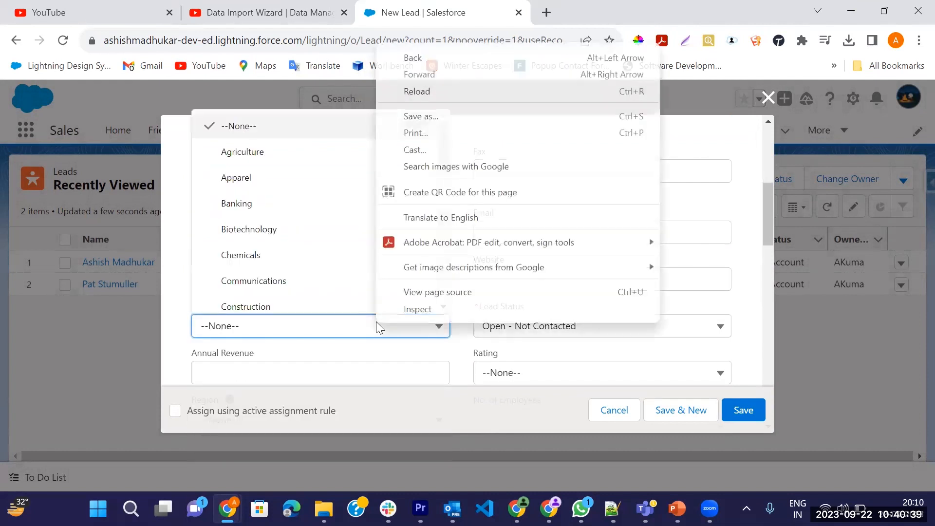
{"action": "left_click", "coordinate": [519, 372]}
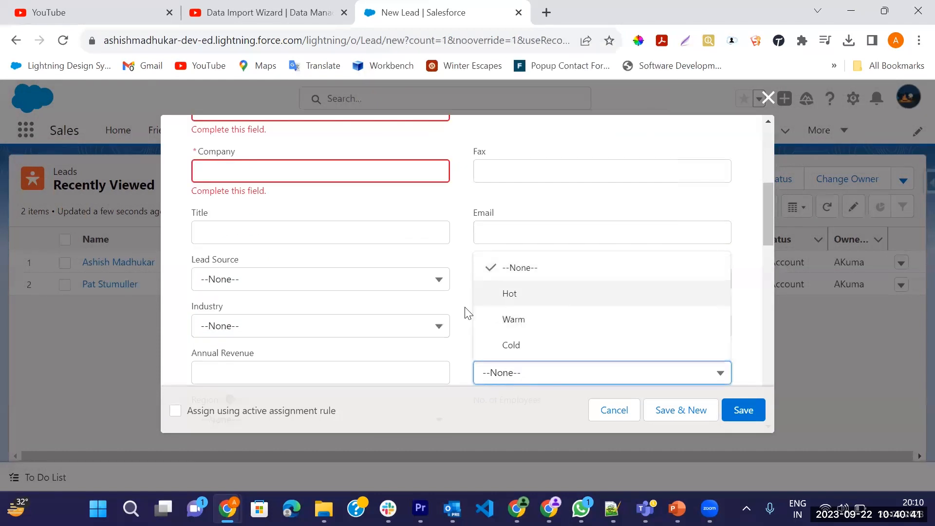
{"action": "scroll", "coordinate": [460, 315], "scroll_direction": "down", "scroll_amount": 3}
{"action": "scroll", "coordinate": [460, 314], "scroll_direction": "down", "scroll_amount": 6}
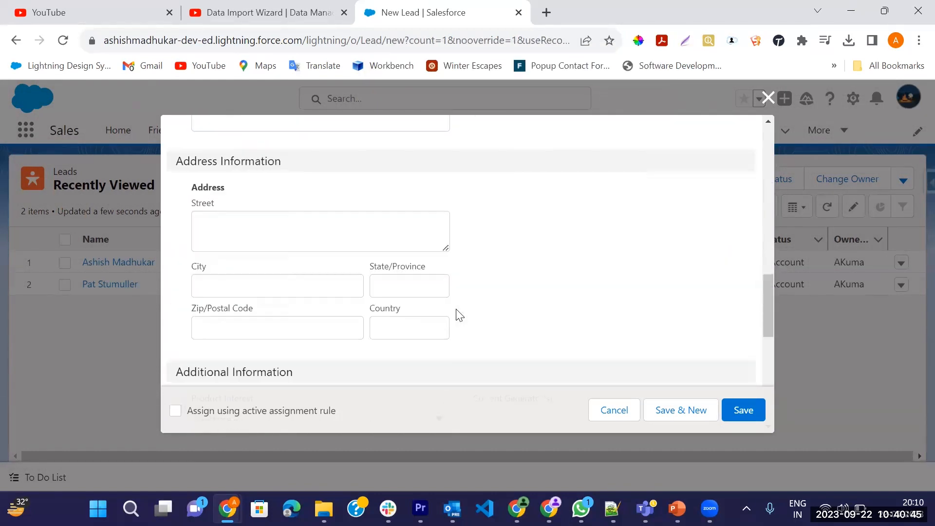
{"action": "scroll", "coordinate": [460, 314], "scroll_direction": "down", "scroll_amount": 3}
{"action": "scroll", "coordinate": [460, 315], "scroll_direction": "up", "scroll_amount": 10}
{"action": "scroll", "coordinate": [460, 315], "scroll_direction": "up", "scroll_amount": 3}
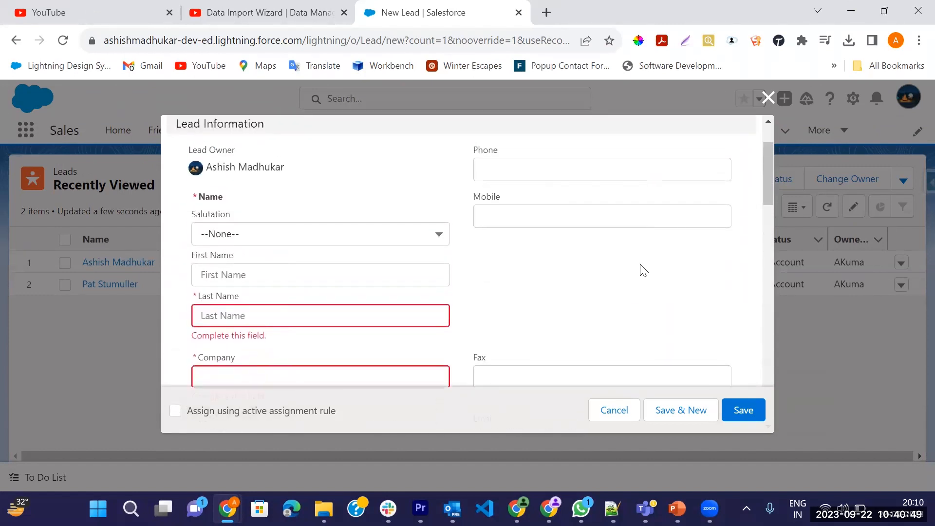
{"action": "left_click", "coordinate": [767, 98]}
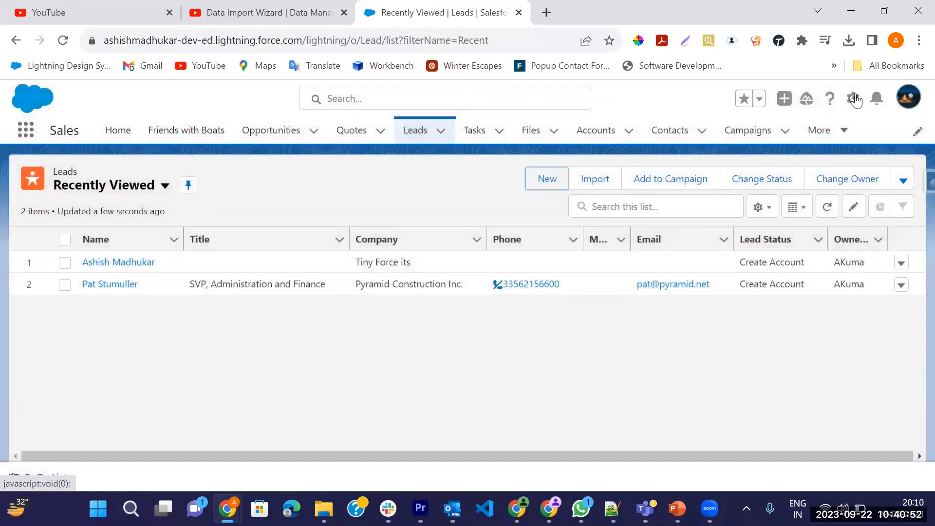
Open Setup for the current app.
{"action": "right_click", "coordinate": [856, 100]}
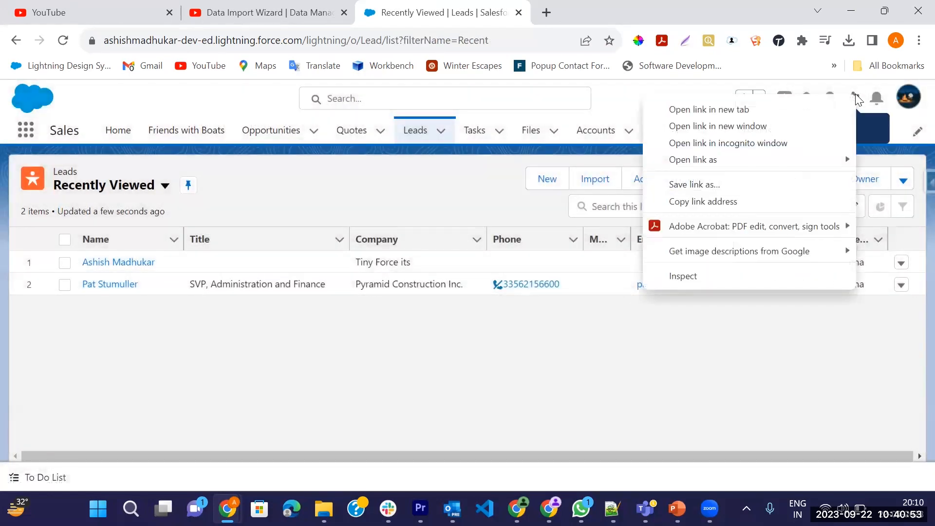
{"action": "left_click", "coordinate": [856, 100]}
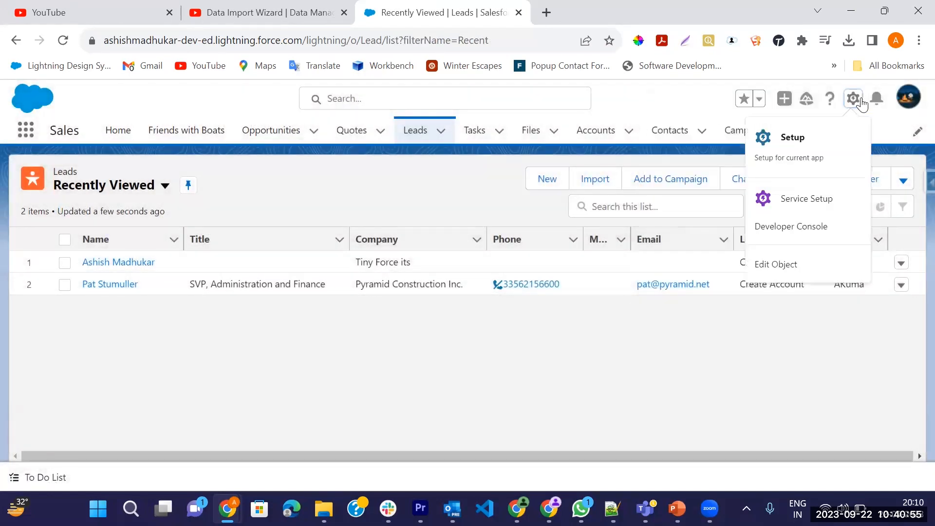
{"action": "left_click", "coordinate": [829, 134]}
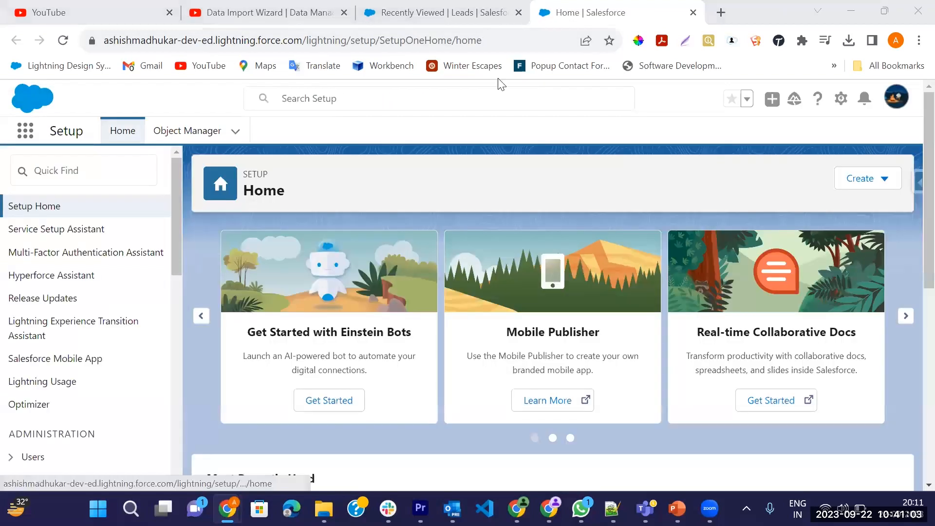
Return to the Leads list, open a blank New Lead form and look over its fields.
{"action": "left_click", "coordinate": [446, 12]}
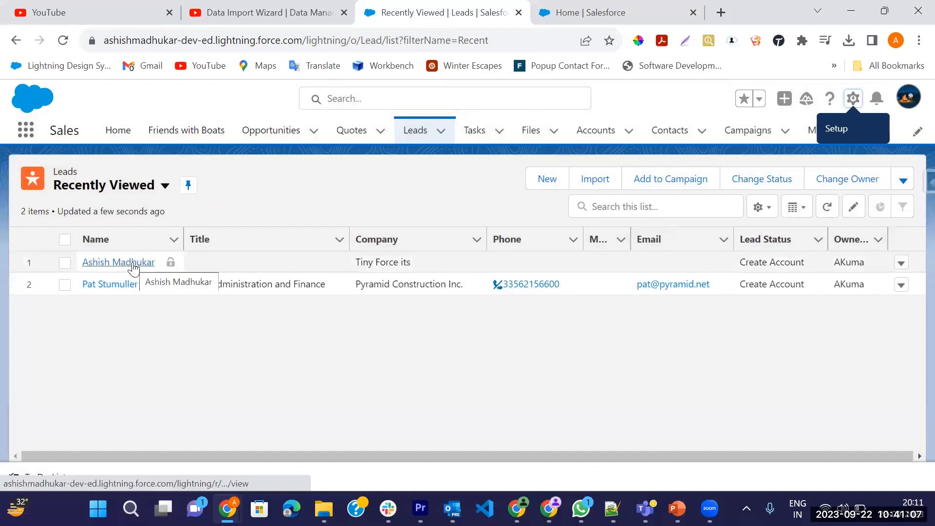
{"action": "left_click", "coordinate": [550, 178]}
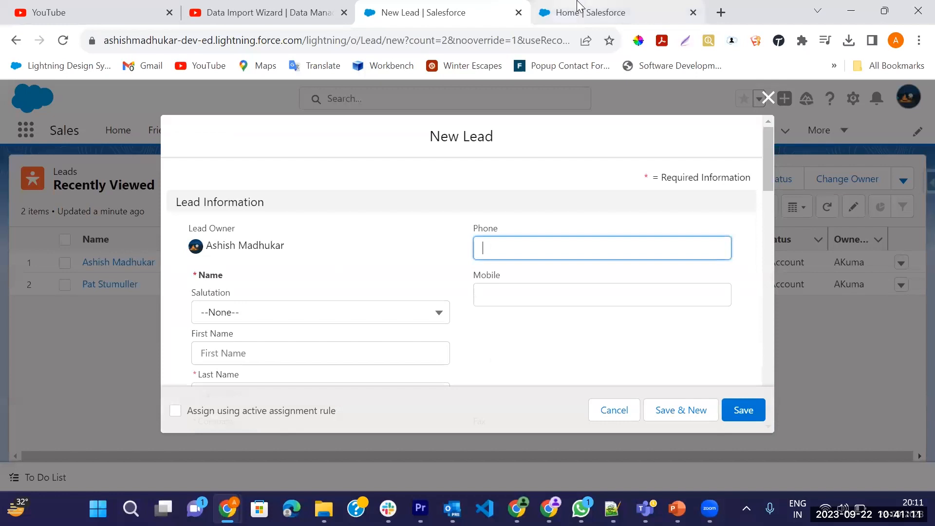
{"action": "left_click", "coordinate": [579, 7]}
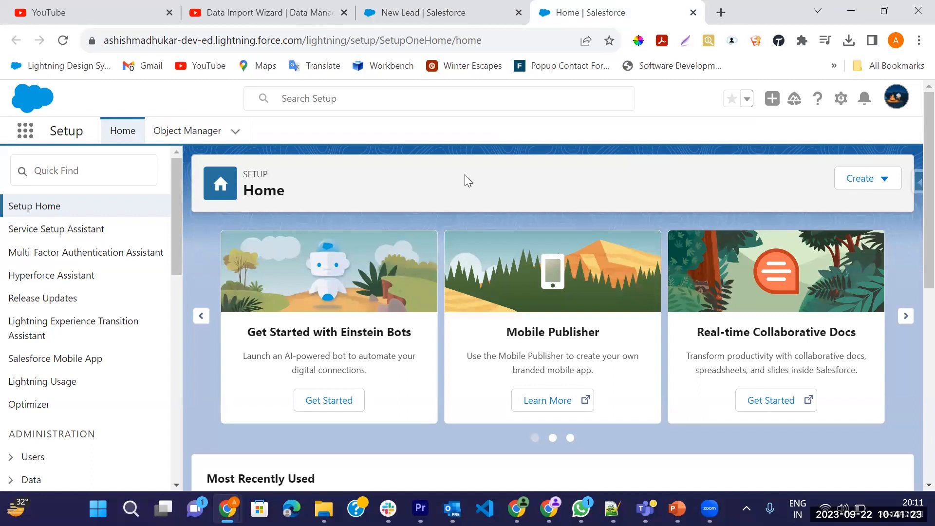
{"action": "left_click", "coordinate": [465, 11]}
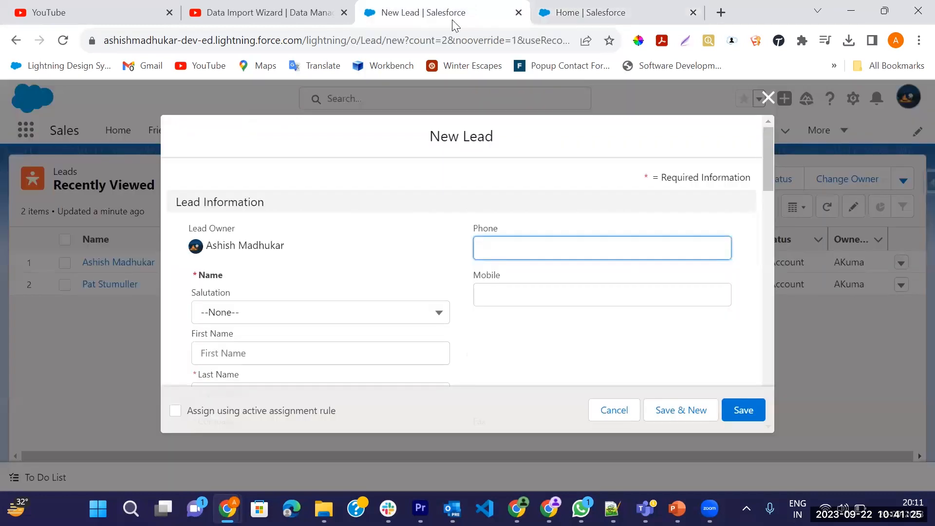
{"action": "scroll", "coordinate": [356, 305], "scroll_direction": "down", "scroll_amount": 3}
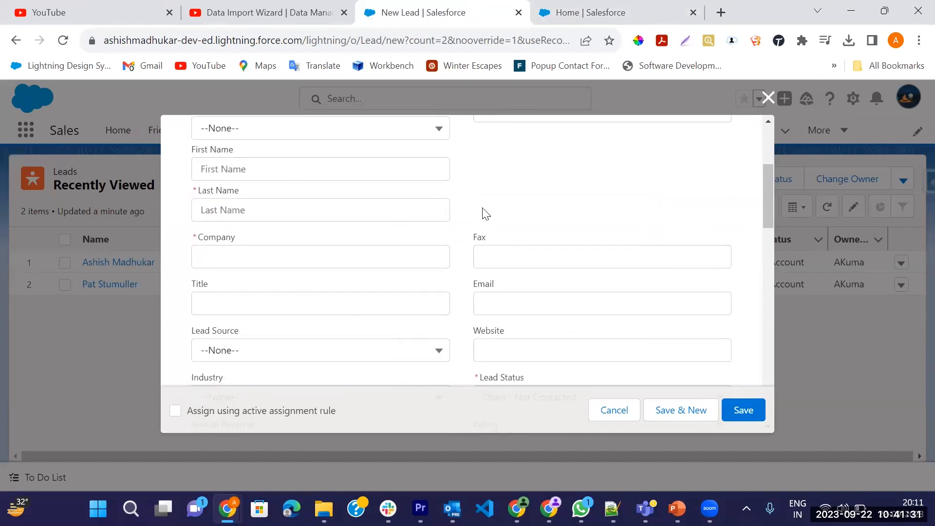
Return to Setup, search it for "import" and open the Data Import Wizard.
{"action": "left_click", "coordinate": [589, 16]}
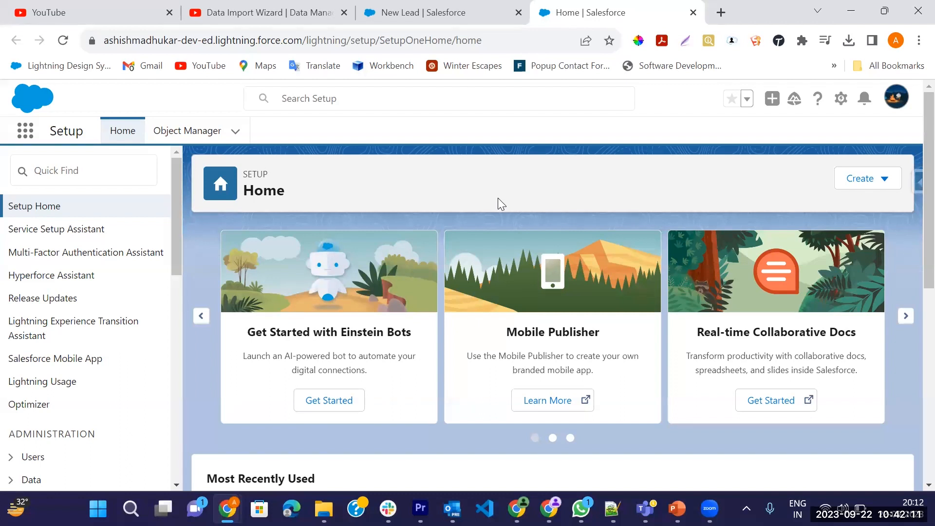
{"action": "left_click", "coordinate": [120, 168]}
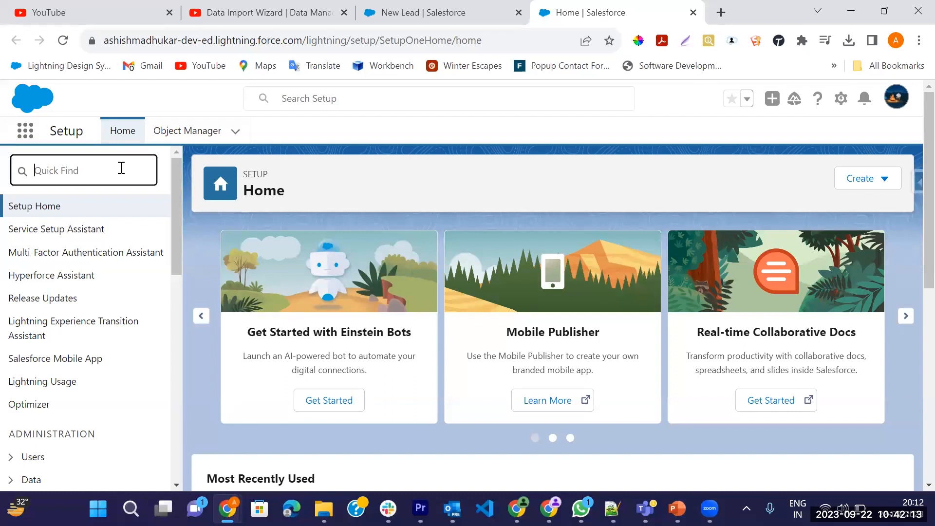
{"action": "type", "text": "import"}
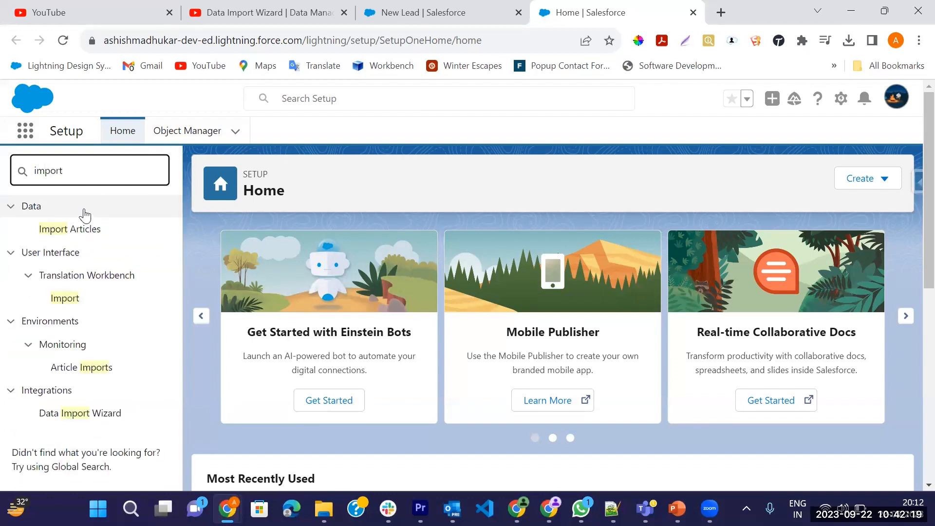
{"action": "left_click", "coordinate": [101, 419]}
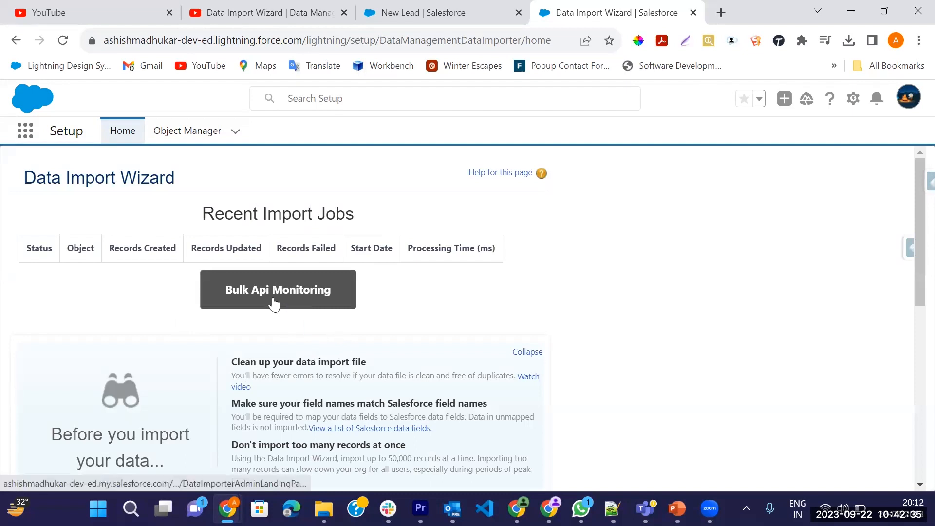
Read through the Data Import Wizard page, covering recent import jobs, preparation advice, the three import steps and the help resources.
{"action": "scroll", "coordinate": [274, 303], "scroll_direction": "down", "scroll_amount": 7}
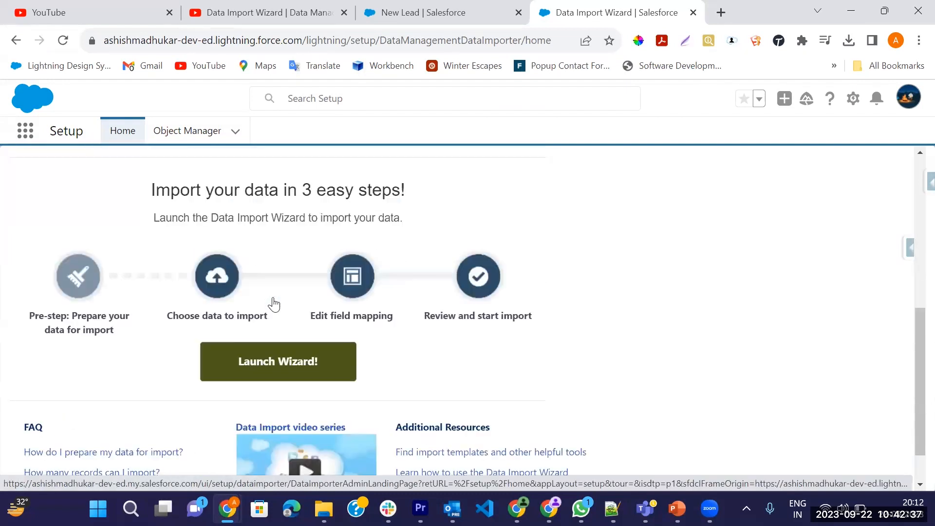
{"action": "scroll", "coordinate": [273, 304], "scroll_direction": "up", "scroll_amount": 7}
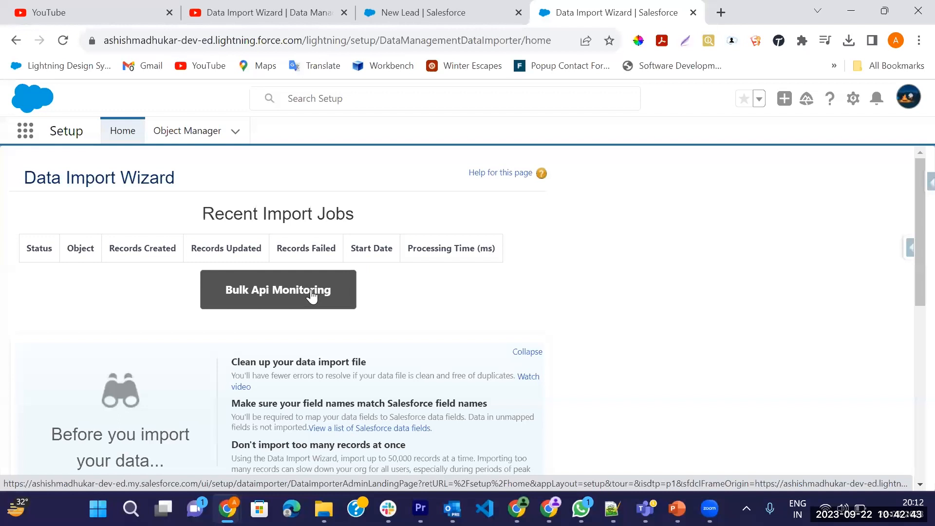
{"action": "scroll", "coordinate": [311, 295], "scroll_direction": "down", "scroll_amount": 2}
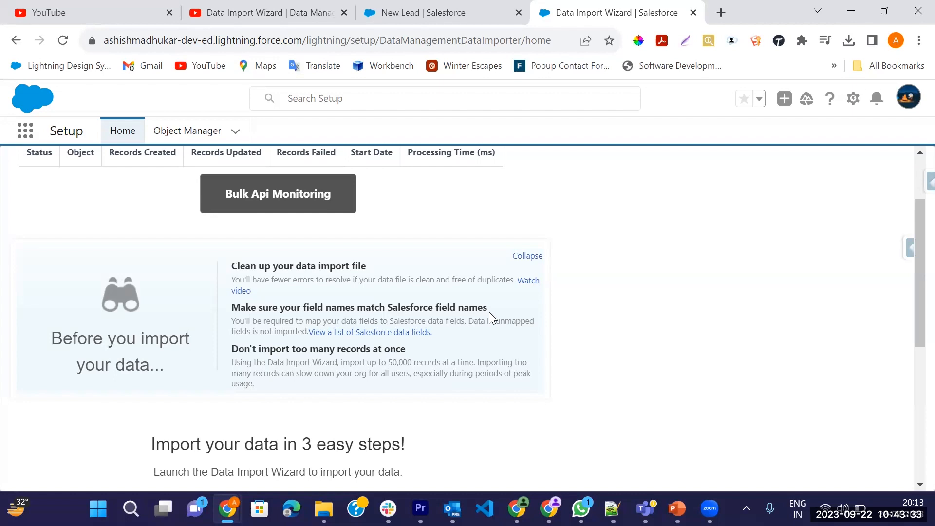
{"action": "scroll", "coordinate": [502, 337], "scroll_direction": "up", "scroll_amount": 2}
{"action": "scroll", "coordinate": [506, 342], "scroll_direction": "down", "scroll_amount": 7}
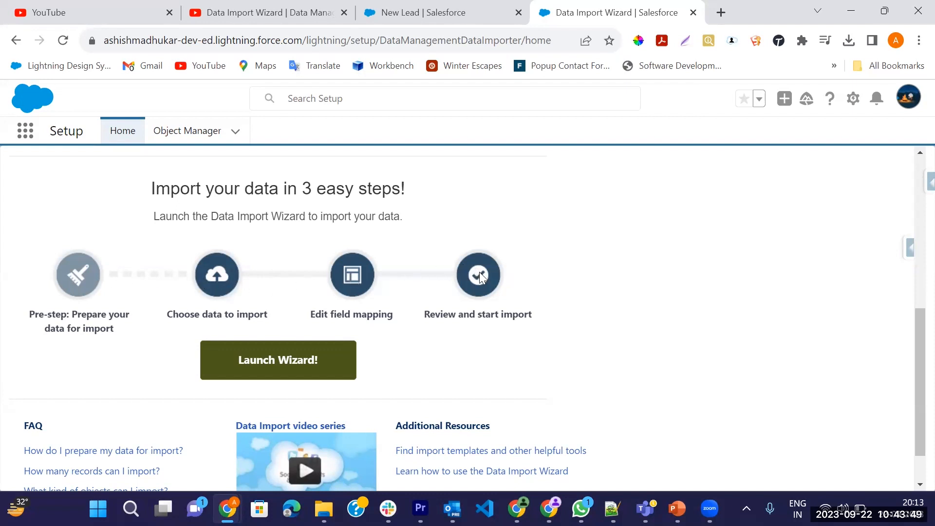
{"action": "scroll", "coordinate": [484, 283], "scroll_direction": "down", "scroll_amount": 1}
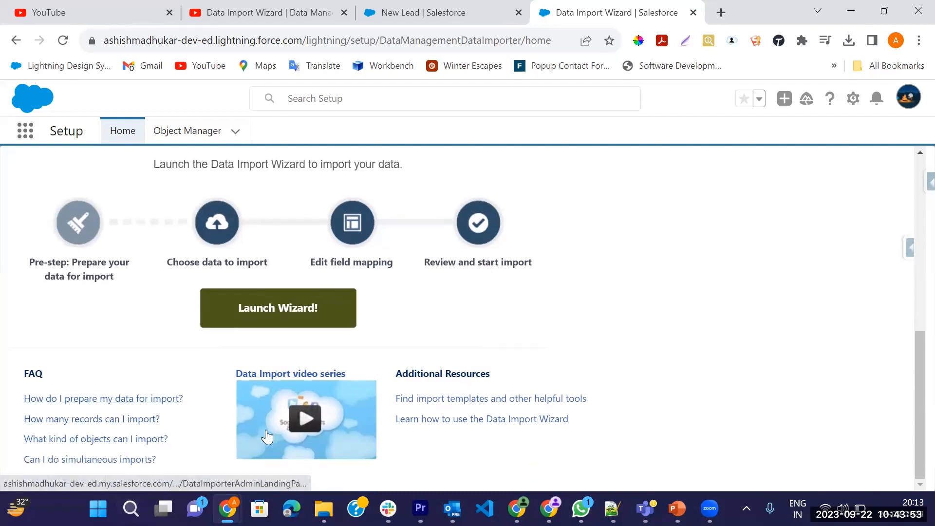
Open the Data Import video series and play its first video, on Owner IDs and Parent IDs, in full screen.
{"action": "left_click", "coordinate": [311, 420]}
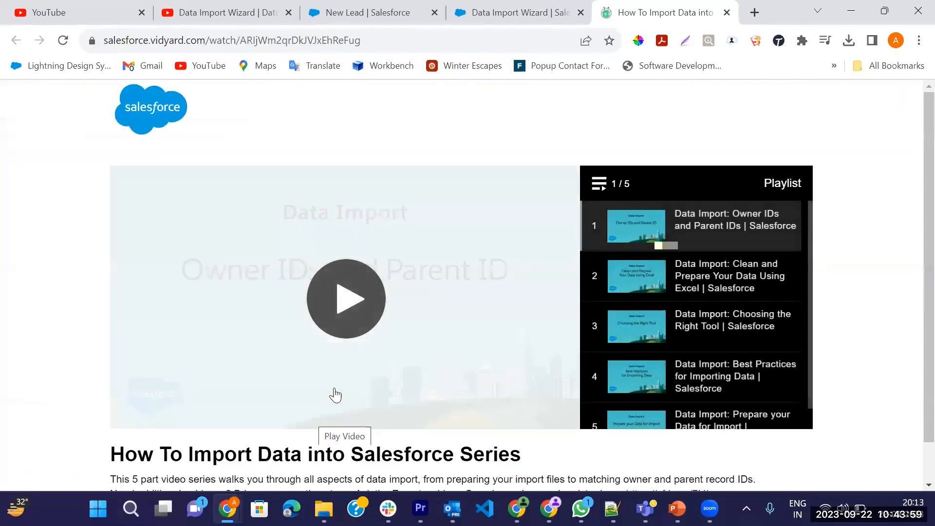
{"action": "left_click", "coordinate": [348, 313]}
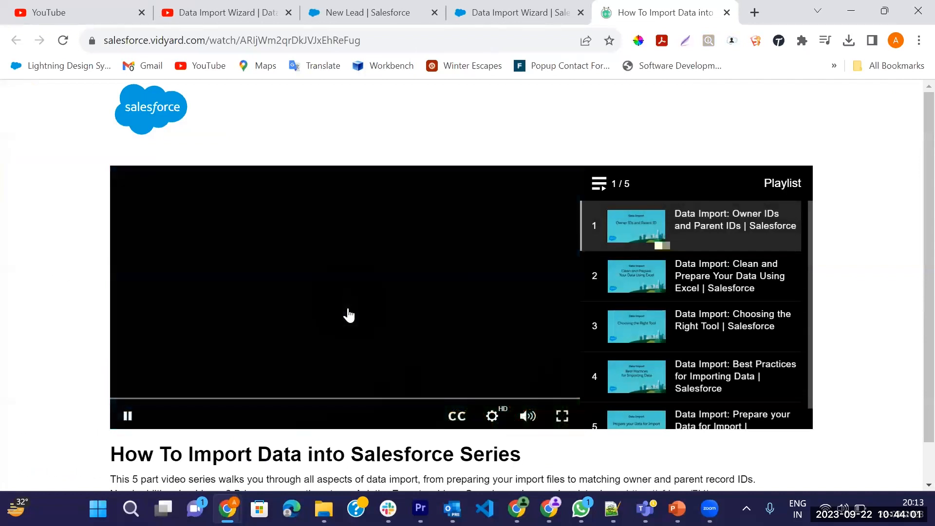
{"action": "left_click", "coordinate": [562, 416]}
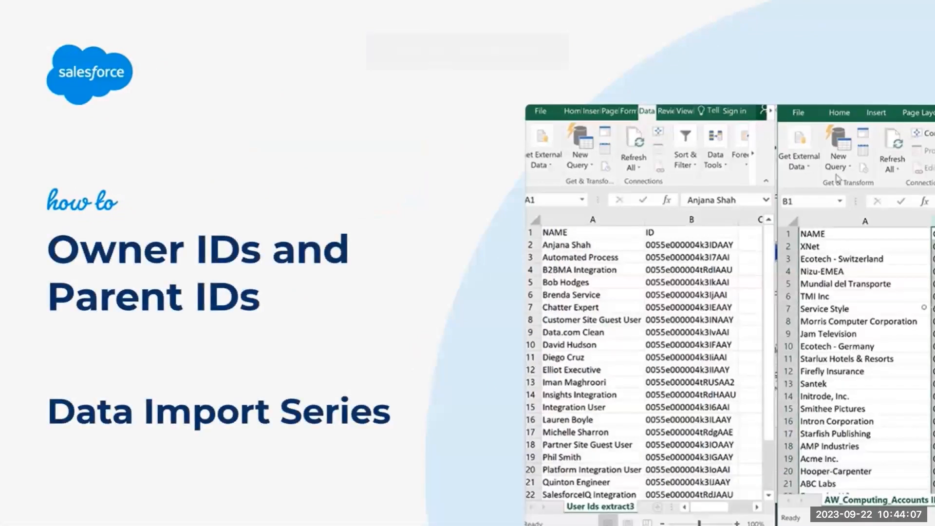
{"action": "mouse_move", "coordinate": [625, 288]}
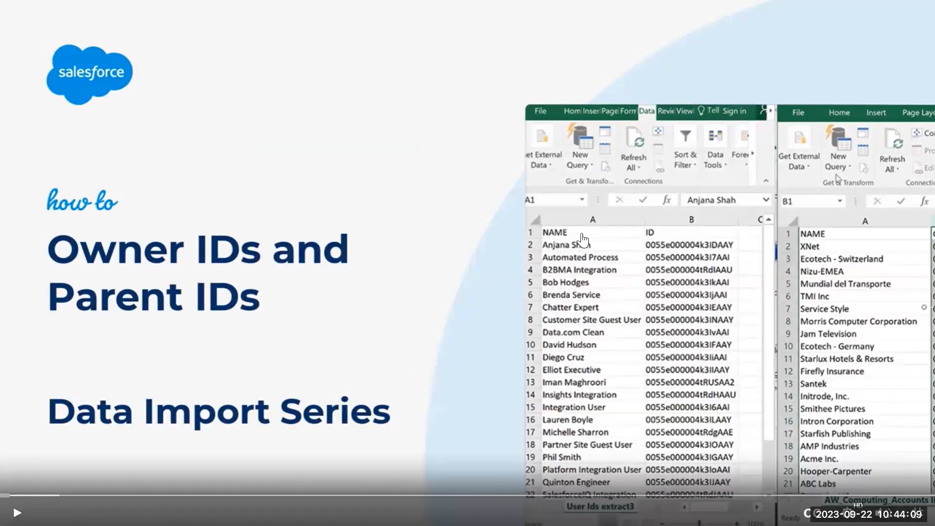
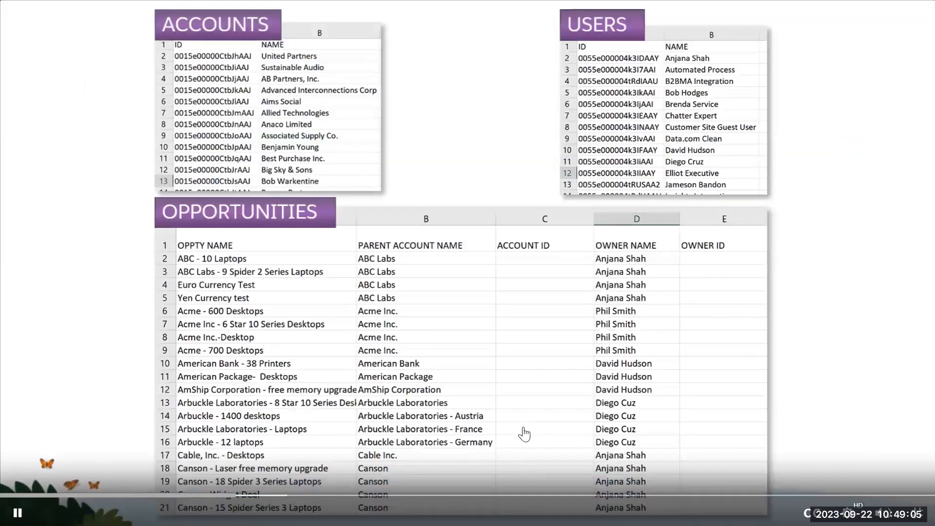
Leave the full-screen video, return to the Data Import Wizard page in Setup and launch the wizard.
{"action": "left_click", "coordinate": [579, 310]}
{"action": "key", "text": "Escape"}
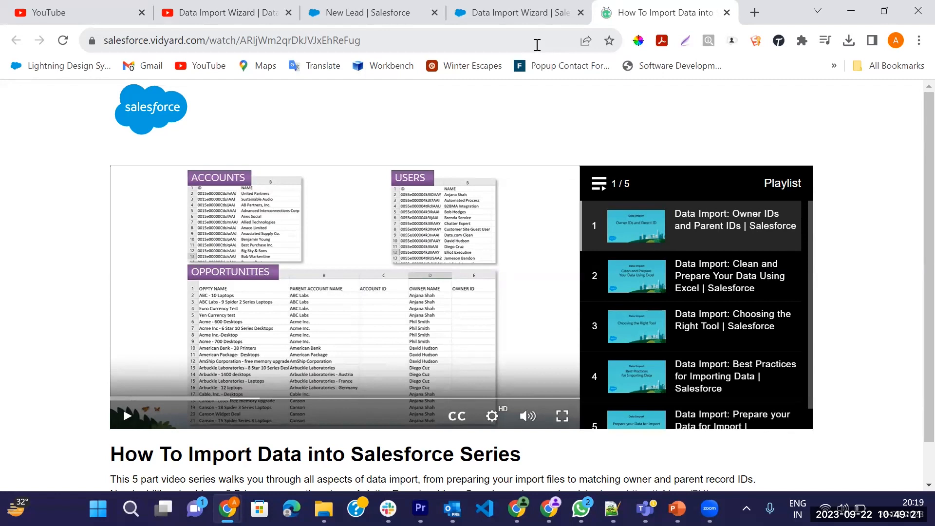
{"action": "left_click", "coordinate": [501, 12]}
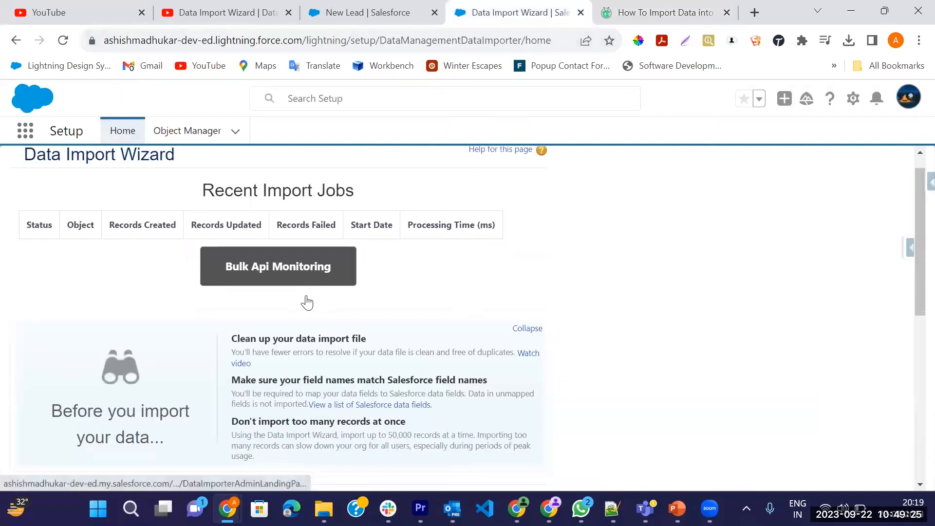
{"action": "scroll", "coordinate": [303, 302], "scroll_direction": "down", "scroll_amount": 5}
{"action": "left_click", "coordinate": [266, 439]}
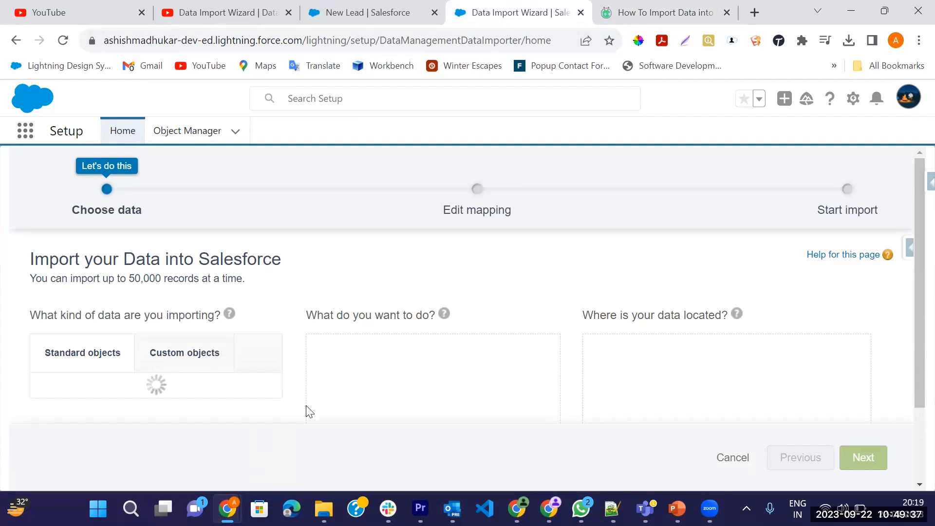
Look over the standard and custom objects offered for import in the wizard's data selection.
{"action": "scroll", "coordinate": [603, 330], "scroll_direction": "down", "scroll_amount": 2}
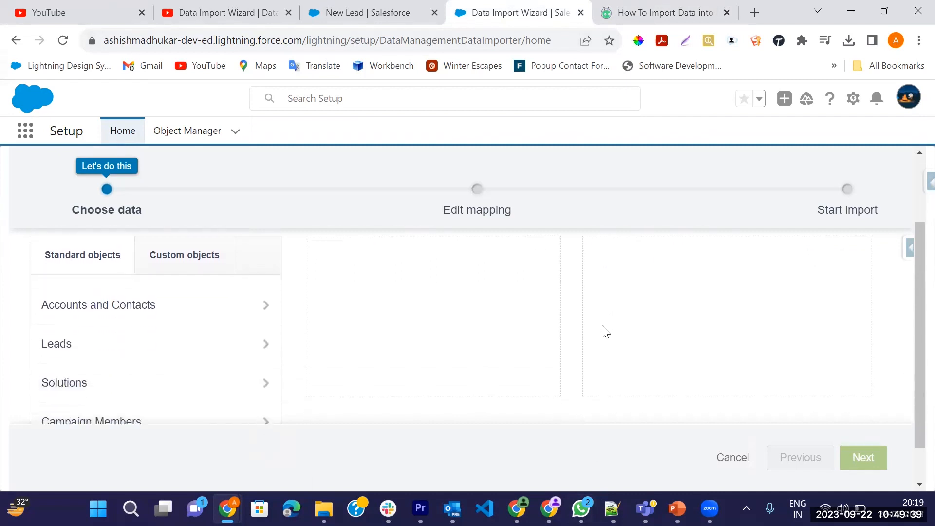
{"action": "scroll", "coordinate": [286, 334], "scroll_direction": "down", "scroll_amount": 1}
{"action": "scroll", "coordinate": [270, 306], "scroll_direction": "up", "scroll_amount": 2}
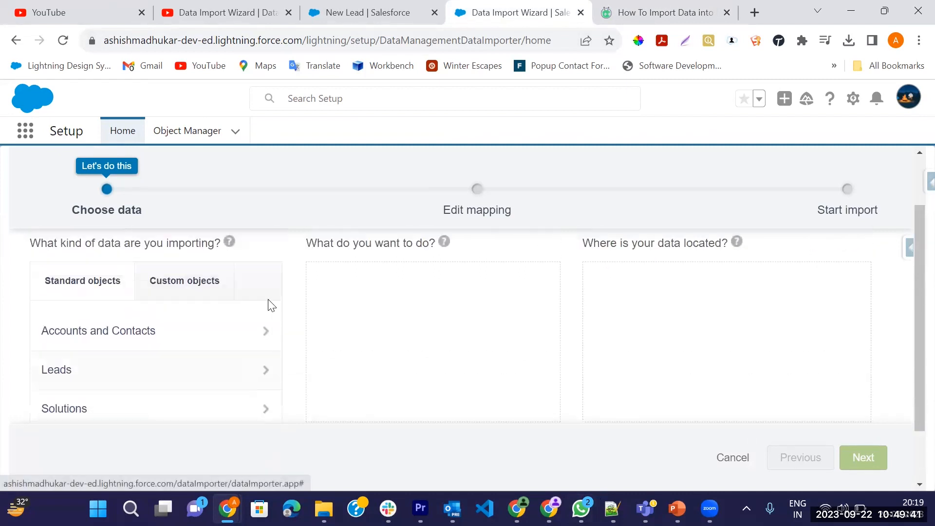
{"action": "left_click", "coordinate": [182, 281]}
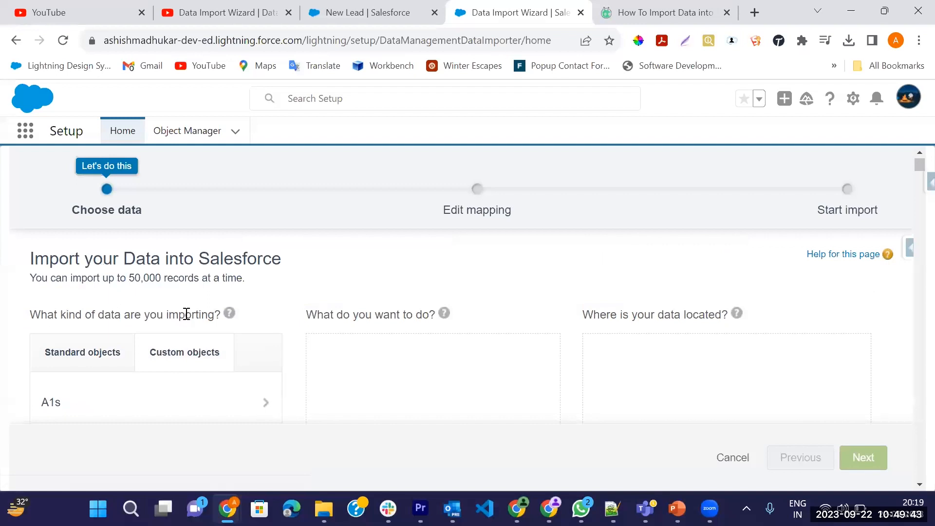
{"action": "scroll", "coordinate": [185, 314], "scroll_direction": "down", "scroll_amount": 3}
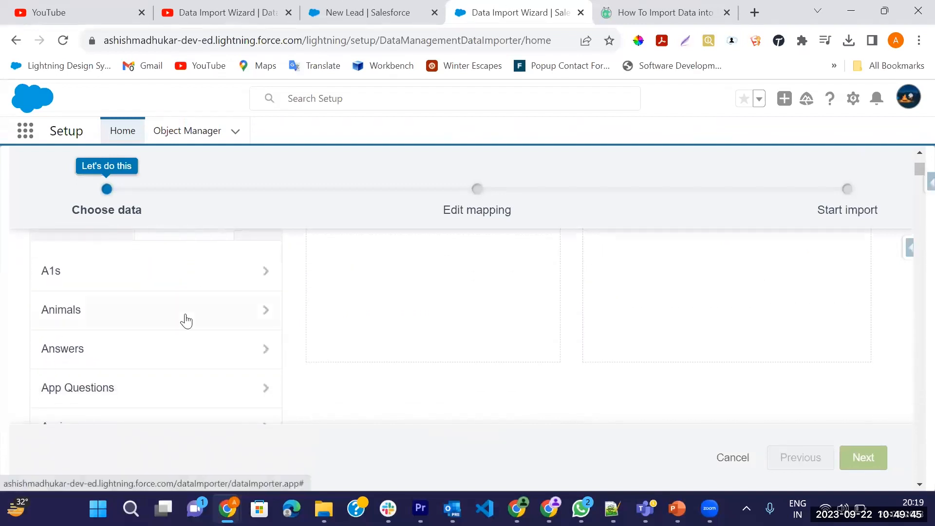
{"action": "scroll", "coordinate": [186, 320], "scroll_direction": "up", "scroll_amount": 2}
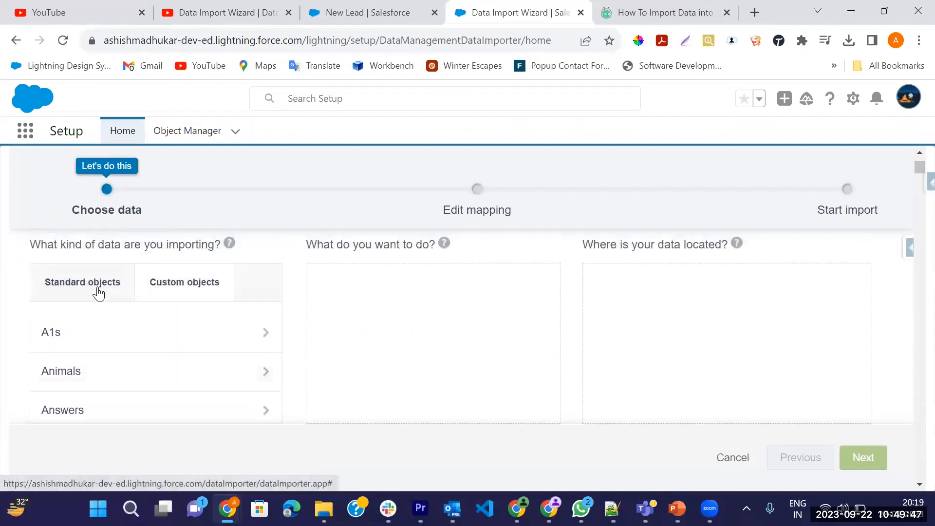
Go back to the standard objects and choose Leads as the kind of data to import.
{"action": "left_click", "coordinate": [98, 292]}
{"action": "scroll", "coordinate": [415, 384], "scroll_direction": "down", "scroll_amount": 2}
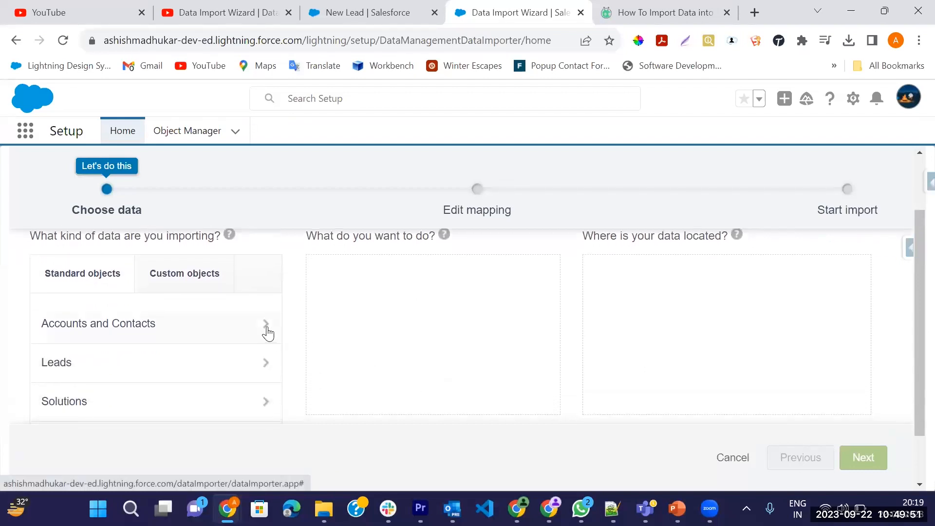
{"action": "scroll", "coordinate": [267, 332], "scroll_direction": "up", "scroll_amount": 2}
{"action": "scroll", "coordinate": [296, 402], "scroll_direction": "down", "scroll_amount": 3}
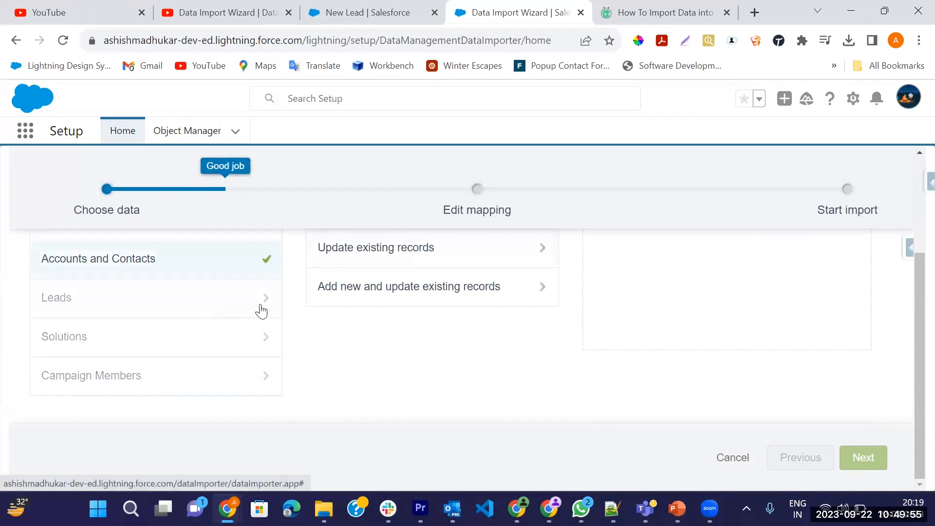
{"action": "scroll", "coordinate": [262, 311], "scroll_direction": "up", "scroll_amount": 1}
{"action": "scroll", "coordinate": [271, 340], "scroll_direction": "up", "scroll_amount": 2}
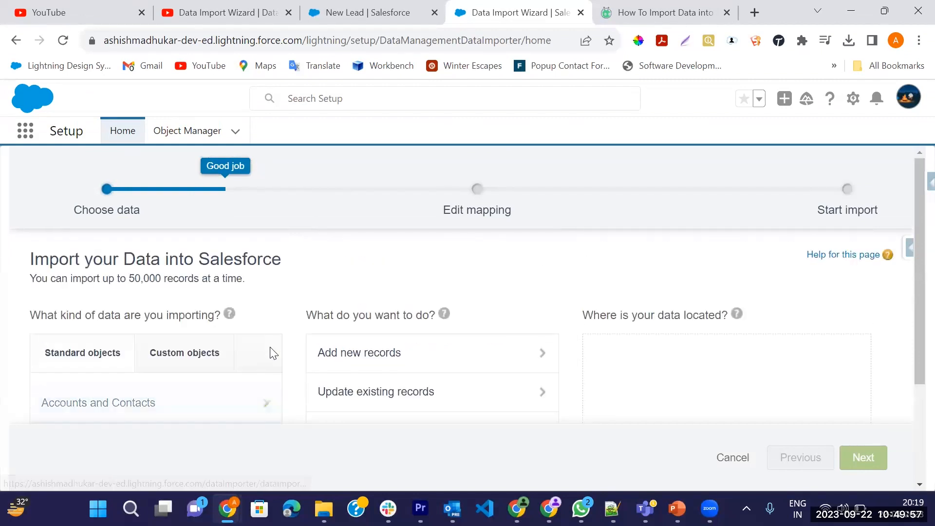
{"action": "scroll", "coordinate": [269, 375], "scroll_direction": "down", "scroll_amount": 2}
{"action": "left_click", "coordinate": [266, 369]}
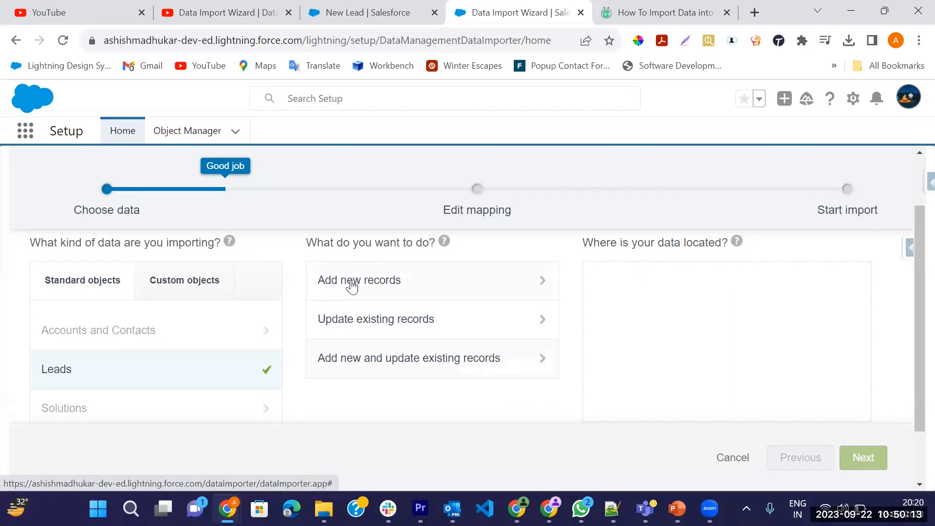
{"action": "left_click", "coordinate": [403, 280]}
{"action": "scroll", "coordinate": [397, 334], "scroll_direction": "down", "scroll_amount": 2}
{"action": "scroll", "coordinate": [397, 335], "scroll_direction": "up", "scroll_amount": 1}
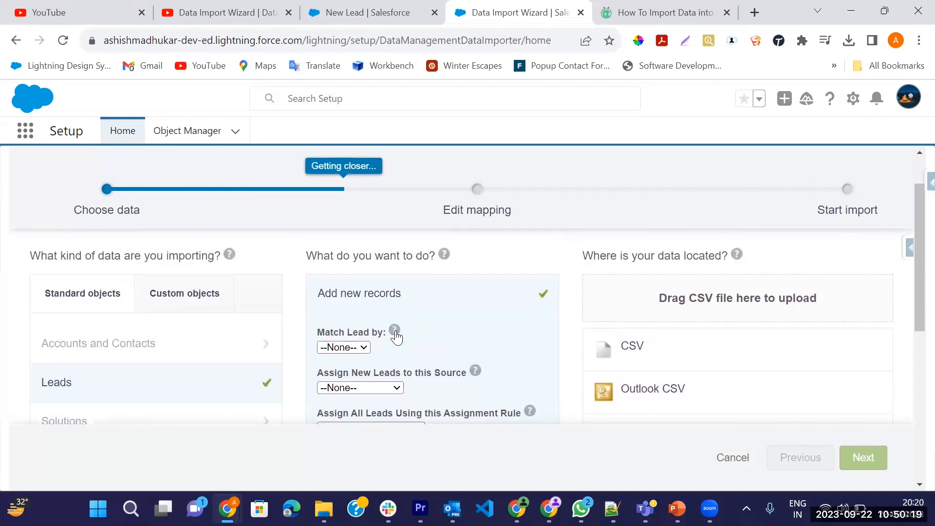
{"action": "left_click", "coordinate": [17, 41]}
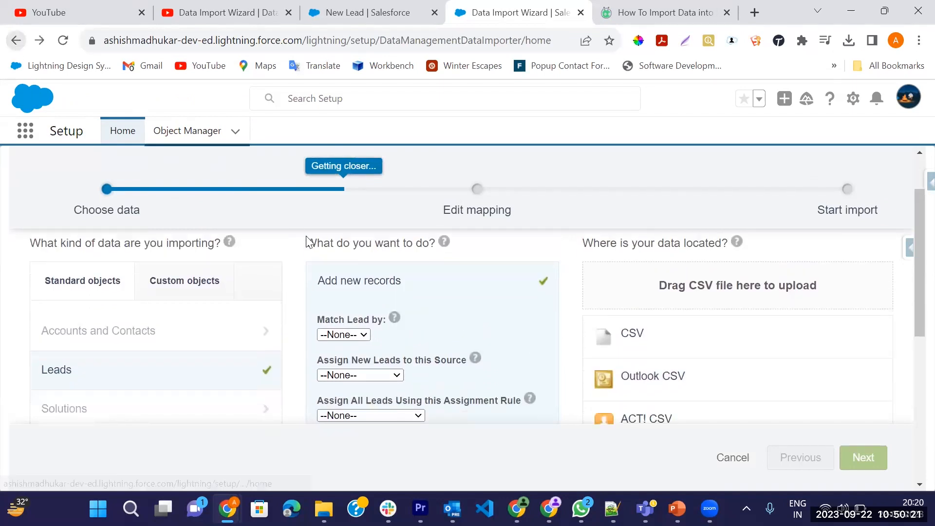
{"action": "left_click", "coordinate": [225, 374]}
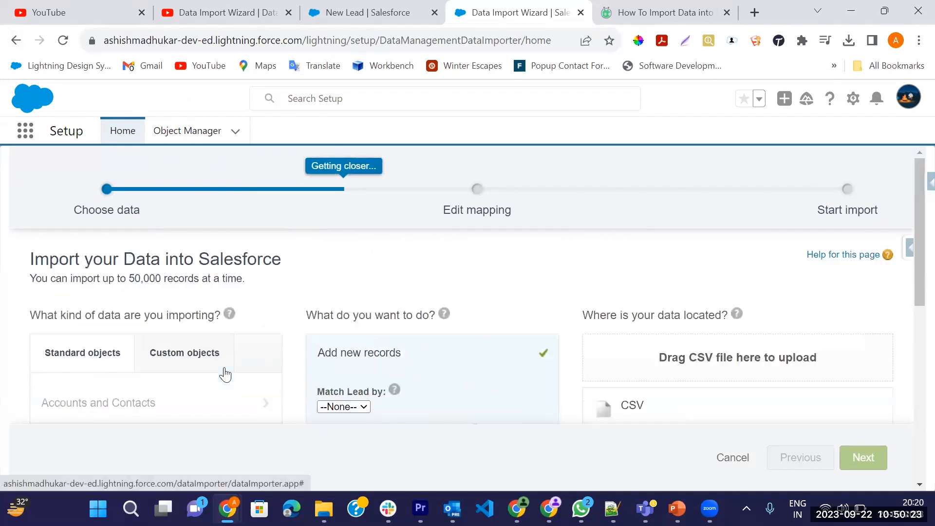
{"action": "scroll", "coordinate": [431, 320], "scroll_direction": "down", "scroll_amount": 1}
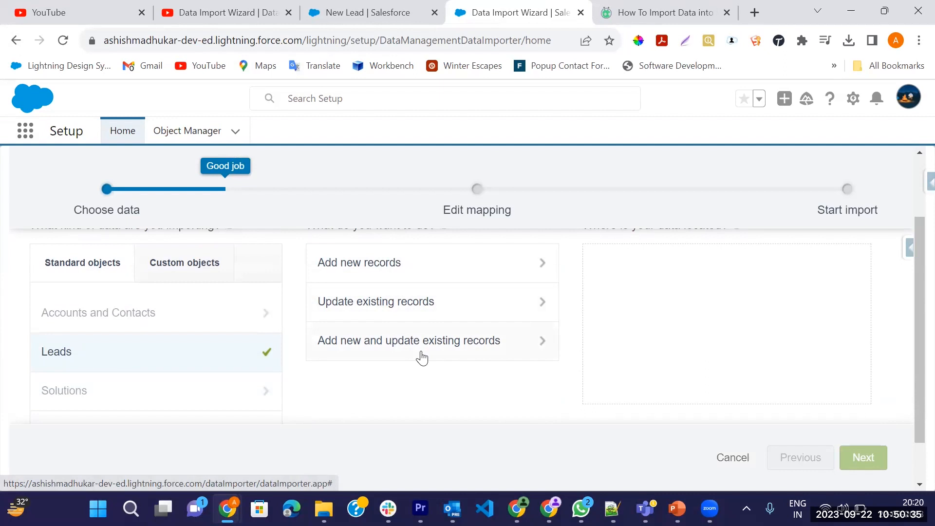
Choose to add new records for the Leads import and look over its options.
{"action": "scroll", "coordinate": [643, 345], "scroll_direction": "up", "scroll_amount": 2}
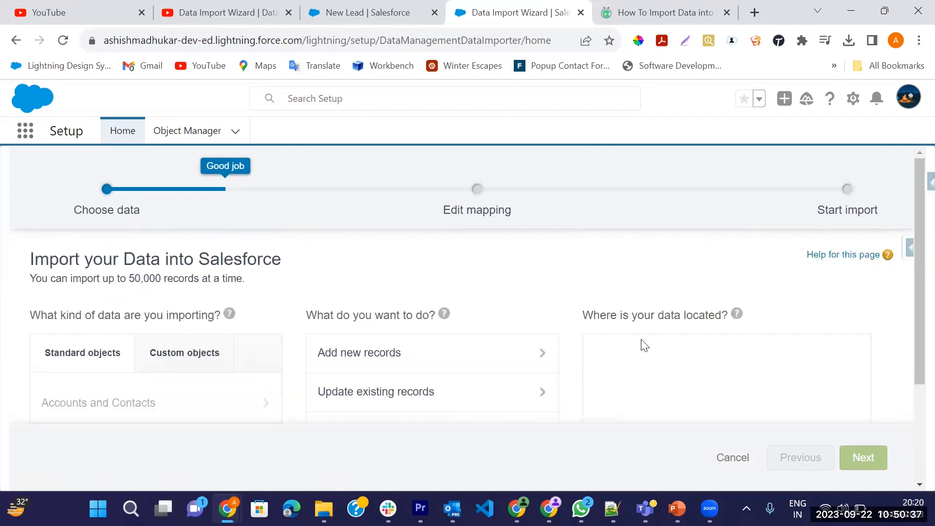
{"action": "left_click", "coordinate": [447, 353]}
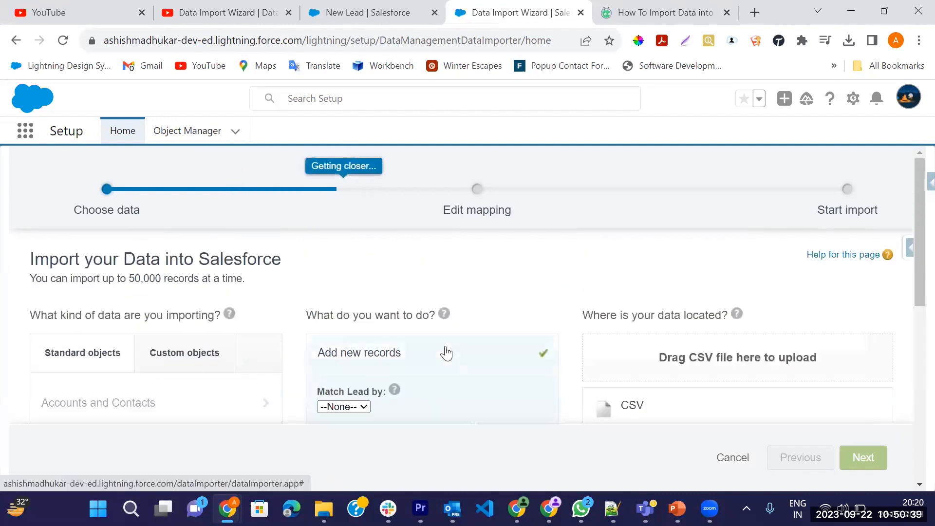
{"action": "scroll", "coordinate": [446, 346], "scroll_direction": "down", "scroll_amount": 3}
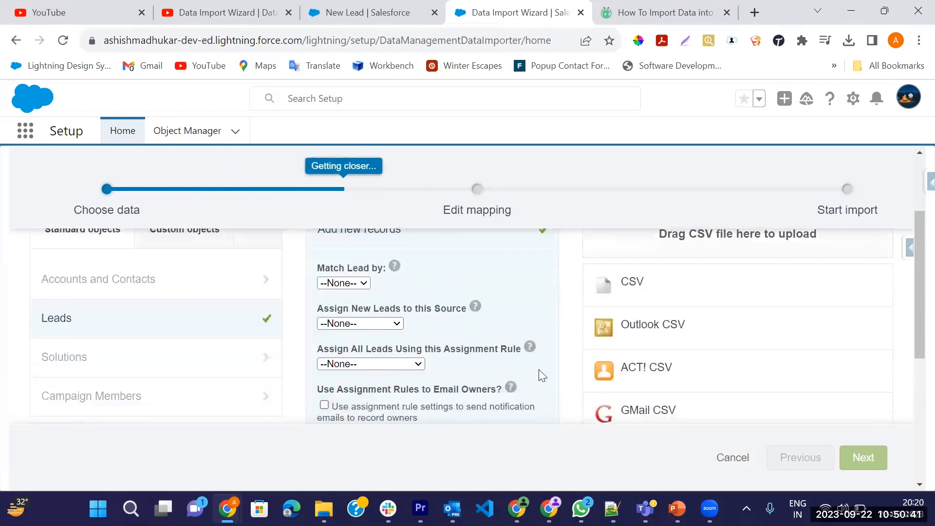
{"action": "scroll", "coordinate": [539, 376], "scroll_direction": "down", "scroll_amount": 2}
{"action": "scroll", "coordinate": [540, 371], "scroll_direction": "up", "scroll_amount": 2}
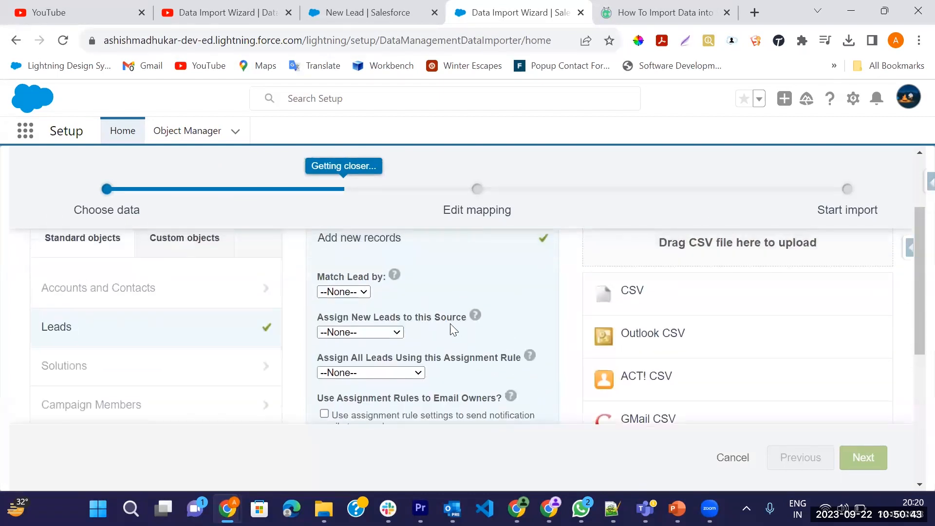
Match leads by Name and assign the new leads to the Web source.
{"action": "left_click", "coordinate": [361, 294]}
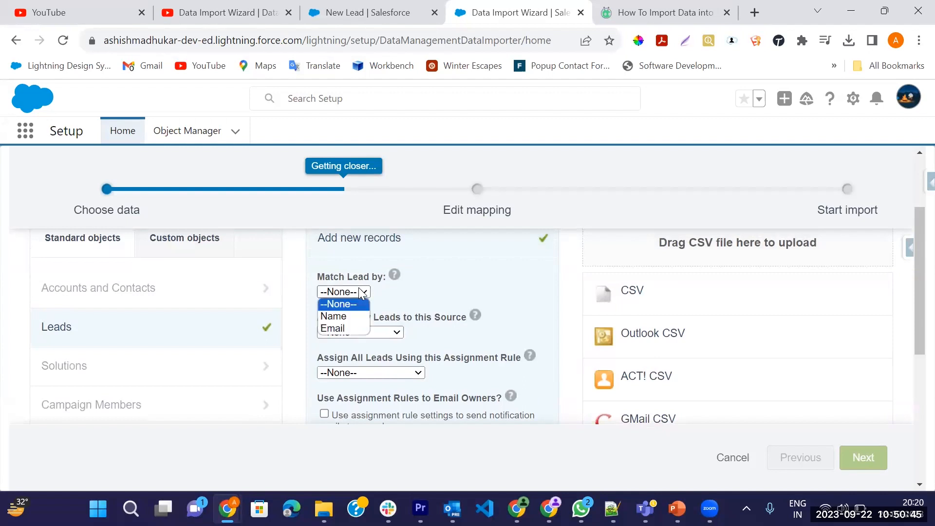
{"action": "left_click", "coordinate": [354, 317]}
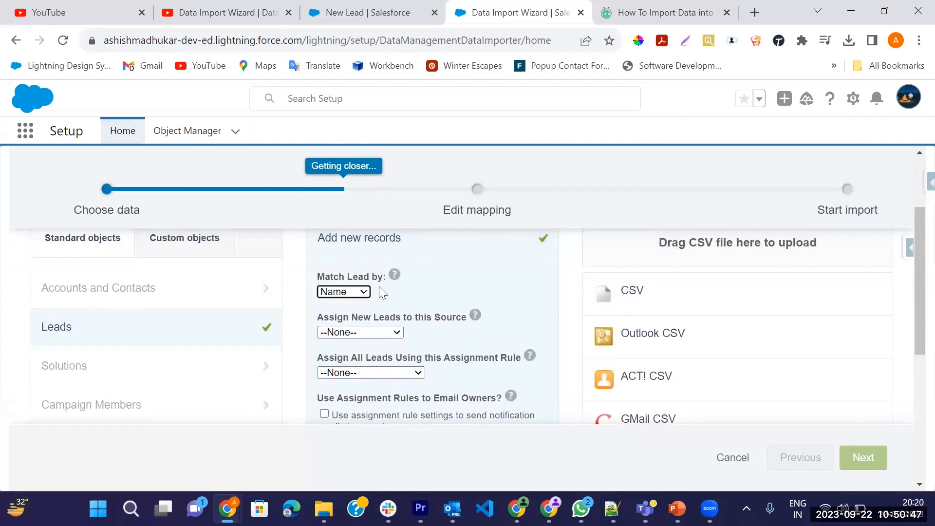
{"action": "left_click", "coordinate": [381, 335]}
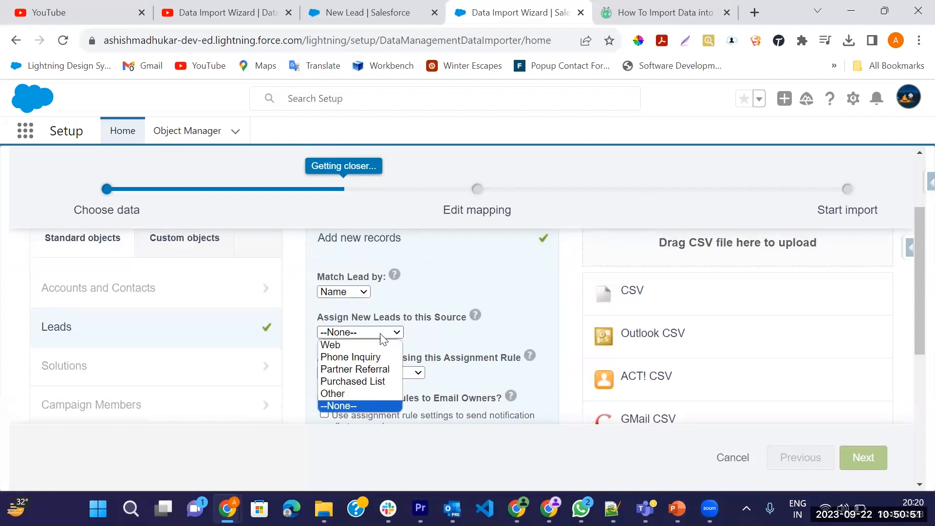
{"action": "left_click", "coordinate": [371, 345]}
Review the remaining lead import options and choose CSV as the location of the data.
{"action": "scroll", "coordinate": [370, 344], "scroll_direction": "down", "scroll_amount": 1}
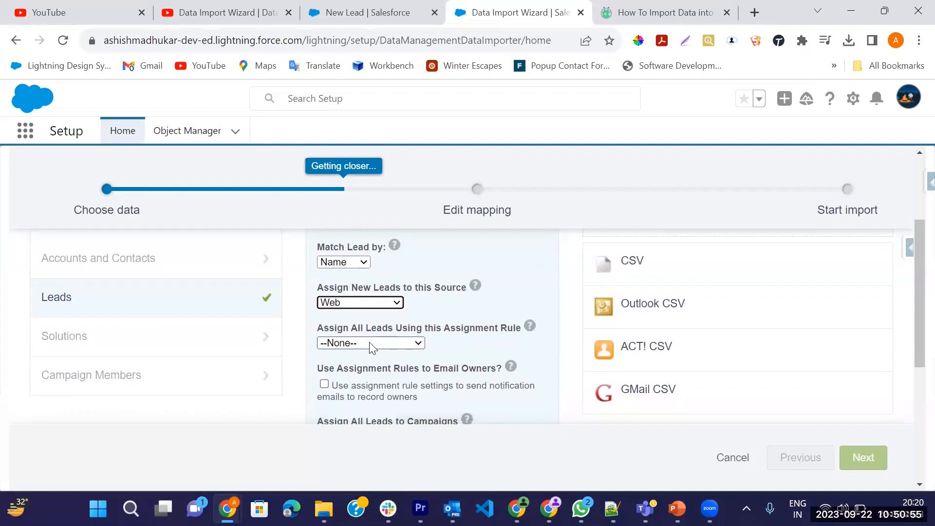
{"action": "scroll", "coordinate": [370, 342], "scroll_direction": "down", "scroll_amount": 2}
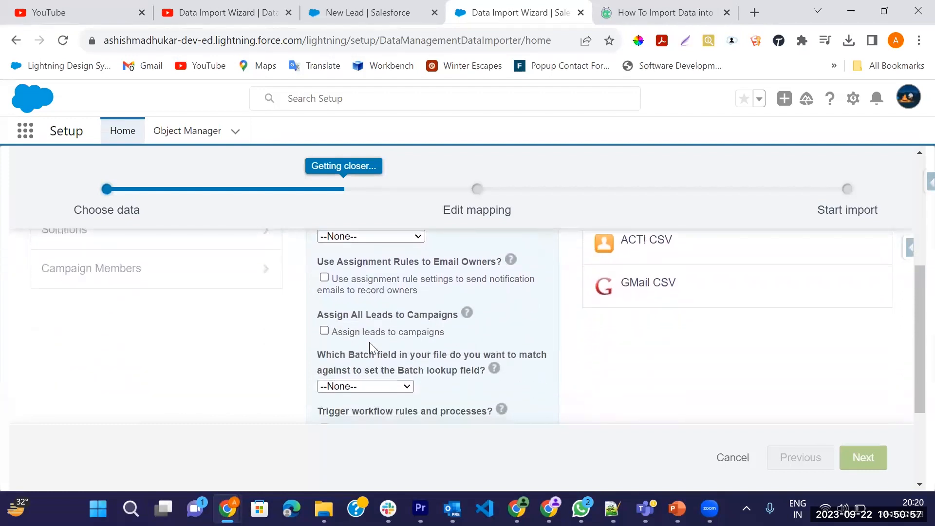
{"action": "scroll", "coordinate": [369, 342], "scroll_direction": "down", "scroll_amount": 3}
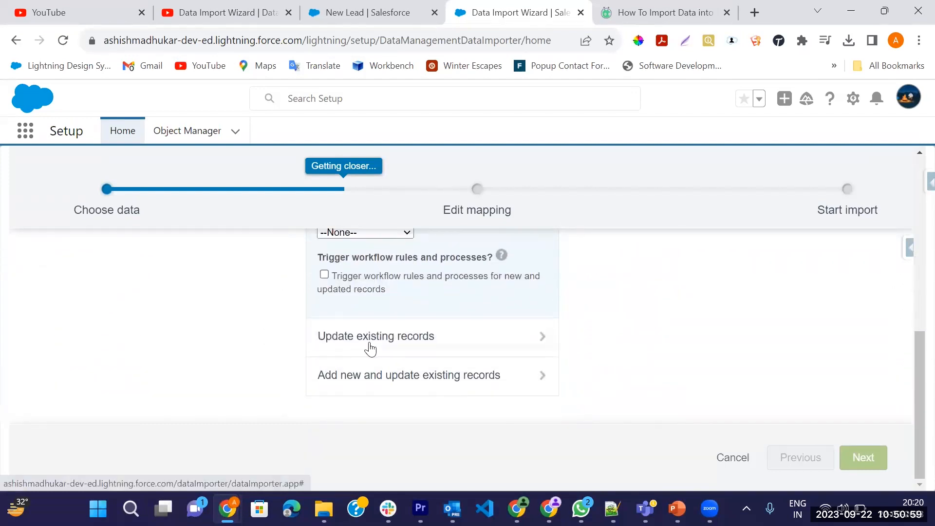
{"action": "scroll", "coordinate": [369, 346], "scroll_direction": "up", "scroll_amount": 6}
{"action": "scroll", "coordinate": [652, 351], "scroll_direction": "down", "scroll_amount": 2}
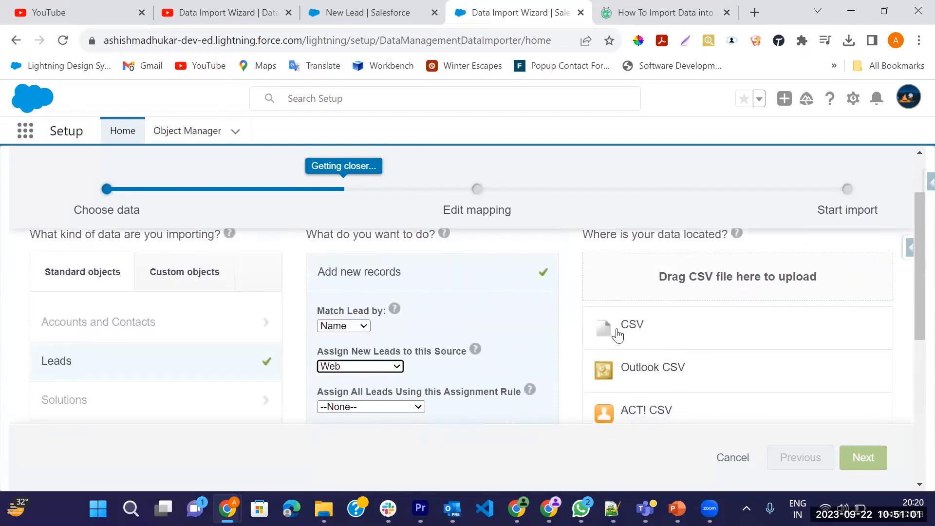
{"action": "scroll", "coordinate": [619, 330], "scroll_direction": "up", "scroll_amount": 2}
{"action": "scroll", "coordinate": [655, 404], "scroll_direction": "down", "scroll_amount": 4}
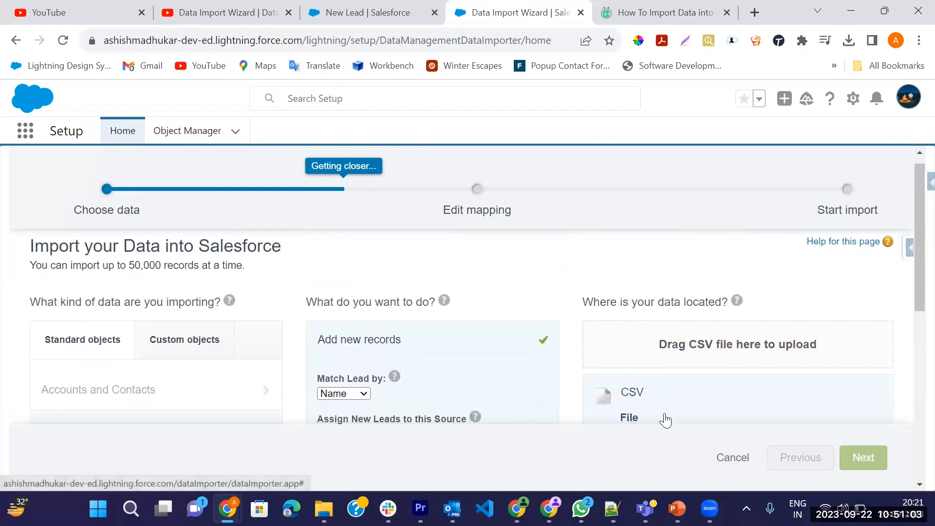
{"action": "scroll", "coordinate": [813, 358], "scroll_direction": "up", "scroll_amount": 2}
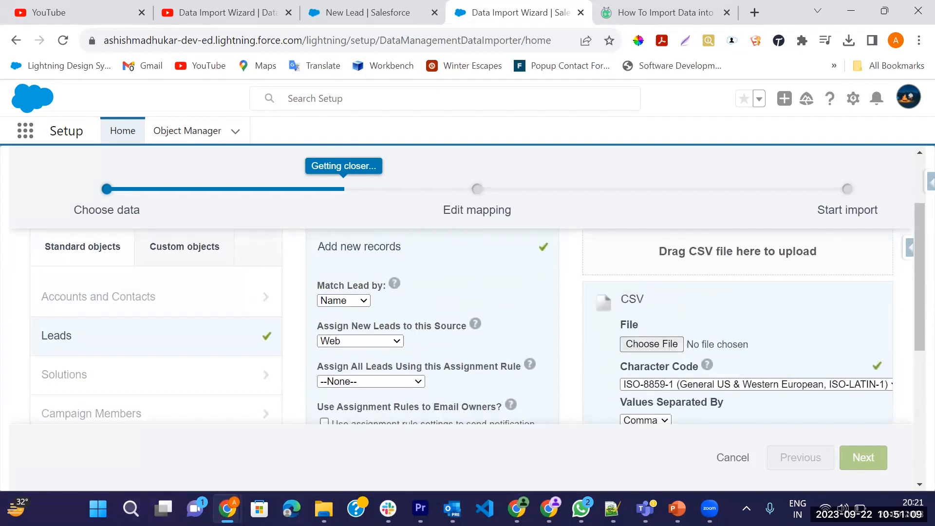
Switch to Excel and create a blank workbook.
{"action": "left_click", "coordinate": [98, 508]}
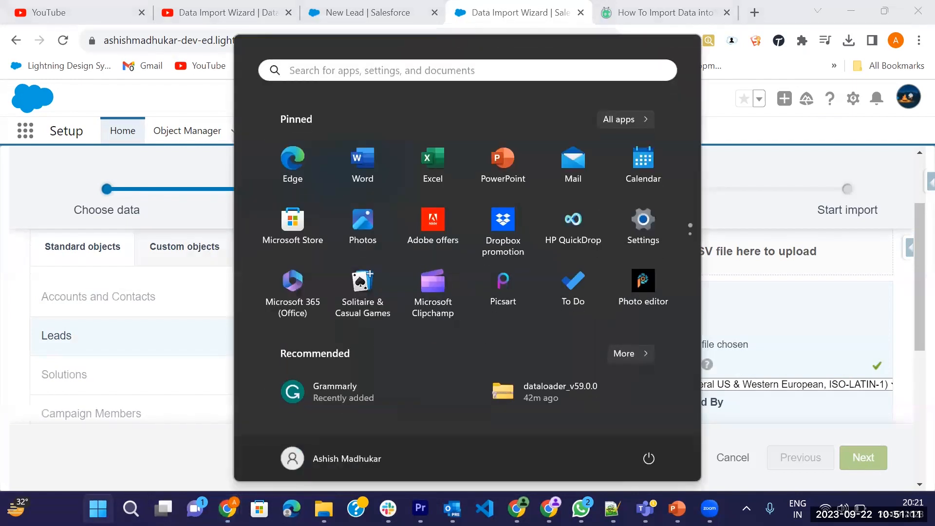
{"action": "type", "text": "exce"}
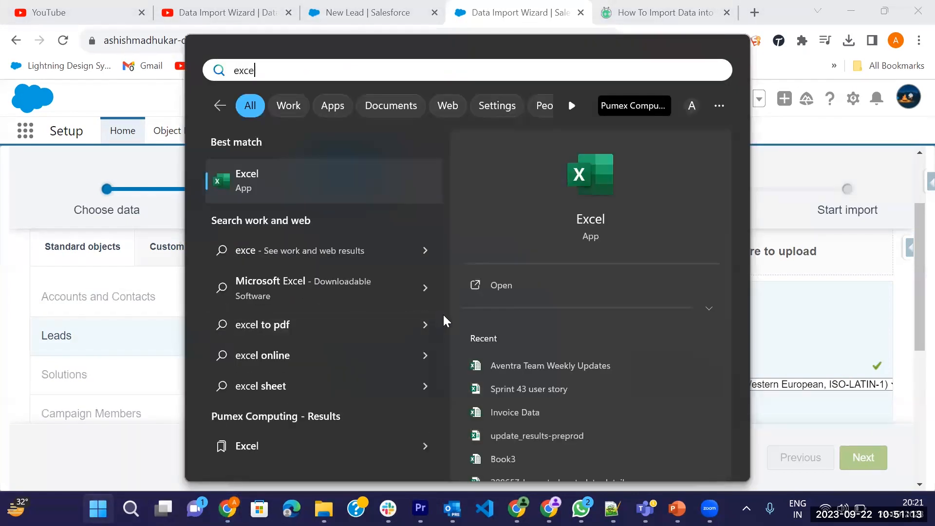
{"action": "left_click", "coordinate": [497, 288]}
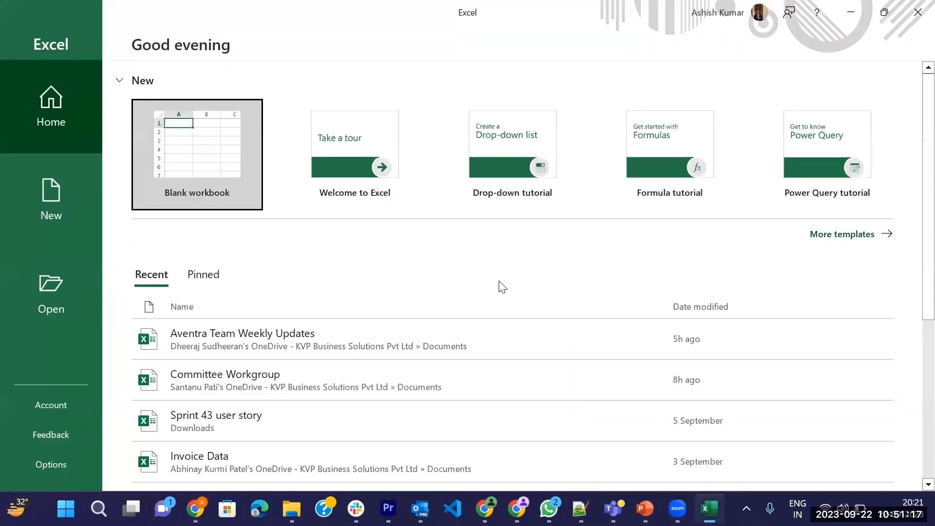
{"action": "left_click", "coordinate": [209, 163]}
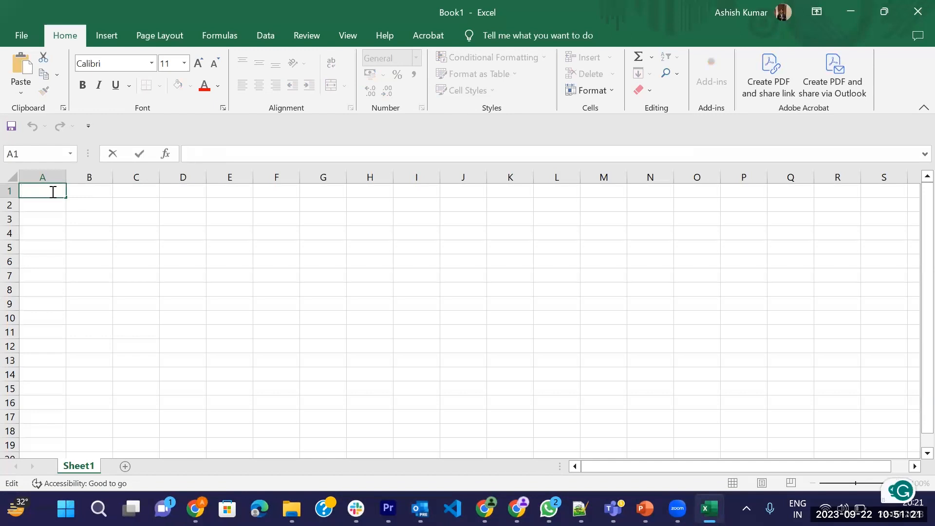
Enter the column headers Name and First Name in cells A1 and B1.
{"action": "type", "text": "Name"}
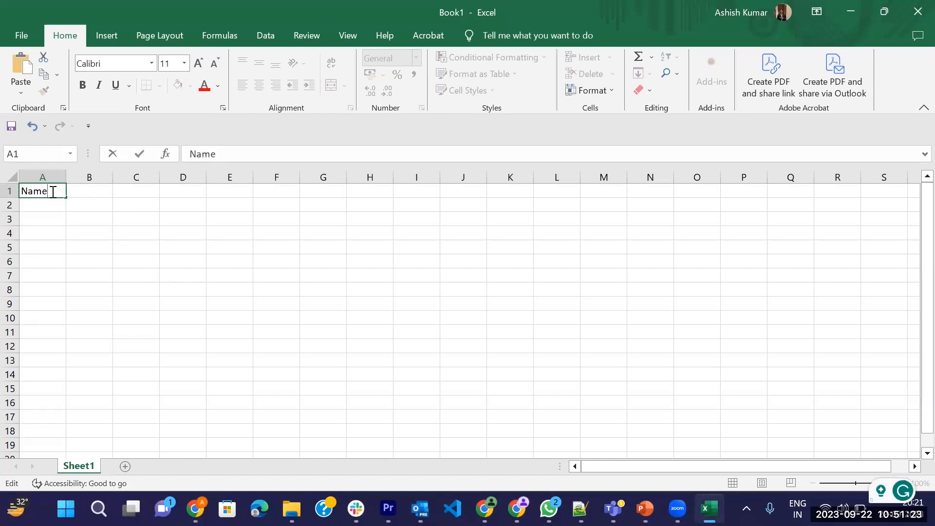
{"action": "key", "text": "Tab"}
{"action": "type", "text": "First "}
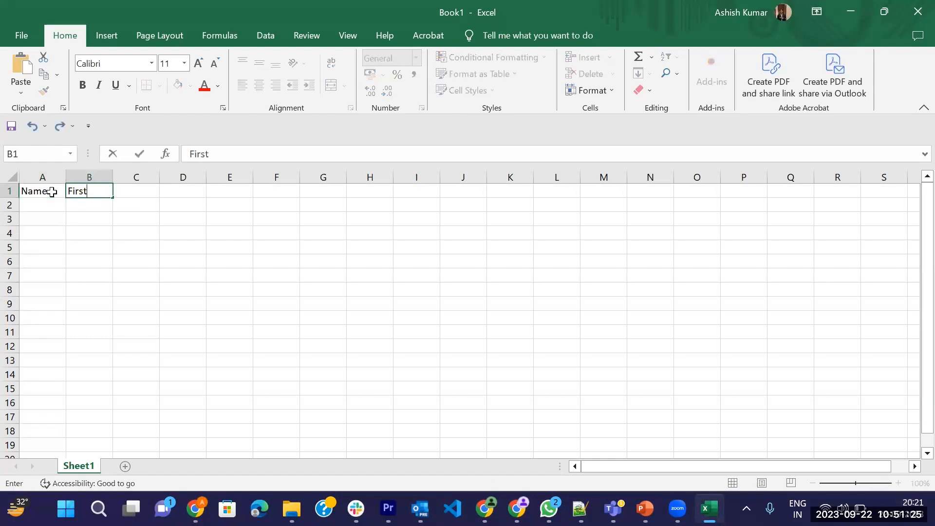
{"action": "type", "text": "Nam"}
{"action": "key", "text": "BackSpace"}
{"action": "key", "text": "BackSpace"}
{"action": "type", "text": "a,e"}
{"action": "key", "text": "BackSpace"}
{"action": "key", "text": "BackSpace"}
{"action": "type", "text": "me"}
{"action": "key", "text": "Tab"}
Add the column headers Last Name and Source in cells C1 and D1.
{"action": "type", "text": "Last Name"}
{"action": "key", "text": "Tab"}
{"action": "type", "text": "Sou"}
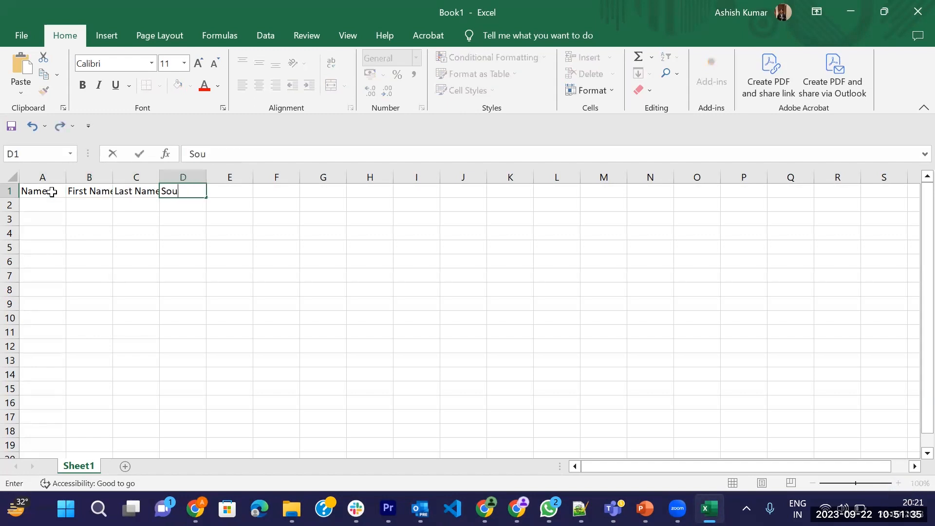
{"action": "type", "text": "rce"}
{"action": "key", "text": "Tab"}
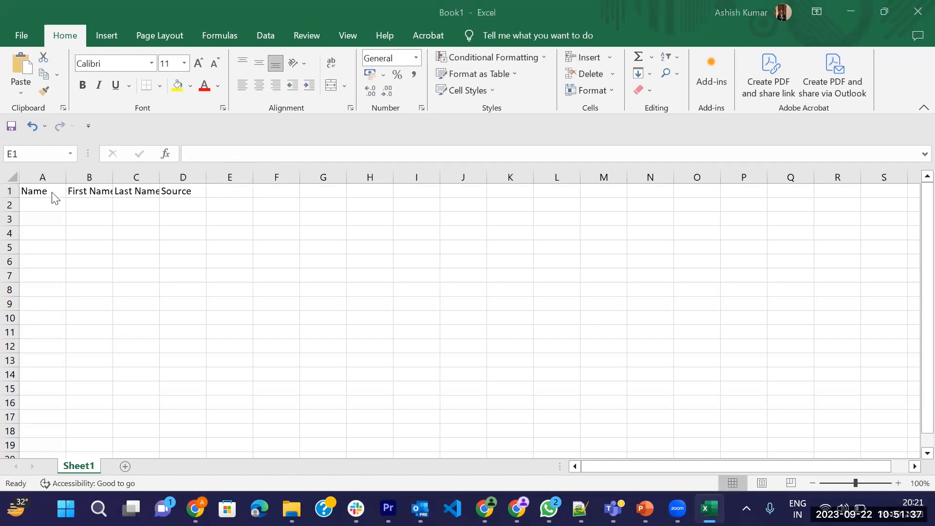
Check the New Lead form in Salesforce, return to Excel and add the header Company in cell E1.
{"action": "key", "text": "alt+Tab"}
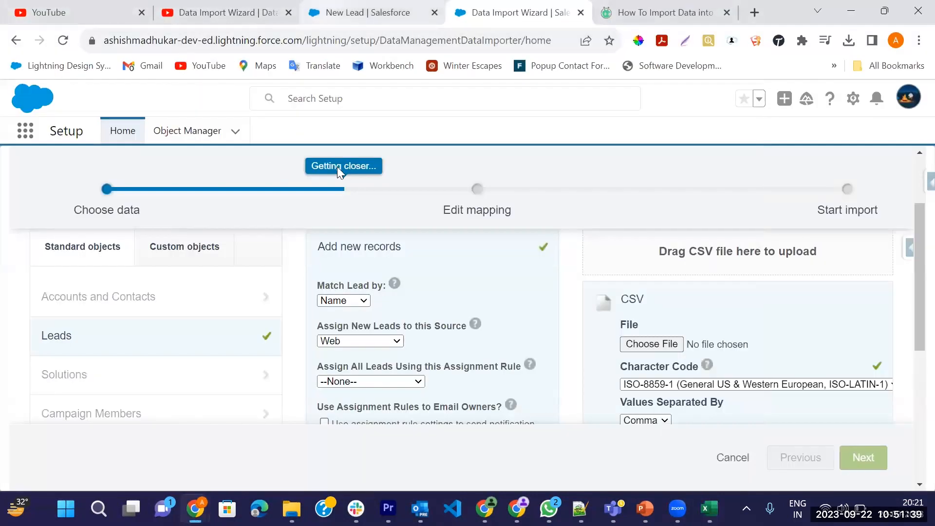
{"action": "left_click", "coordinate": [344, 13]}
{"action": "scroll", "coordinate": [361, 236], "scroll_direction": "up", "scroll_amount": 1}
{"action": "key", "text": "alt+Tab"}
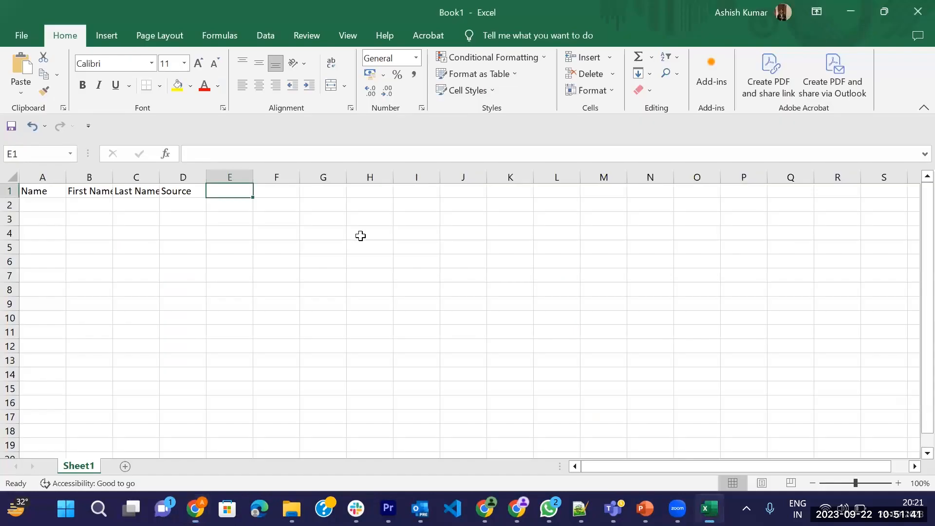
{"action": "type", "text": "Com"}
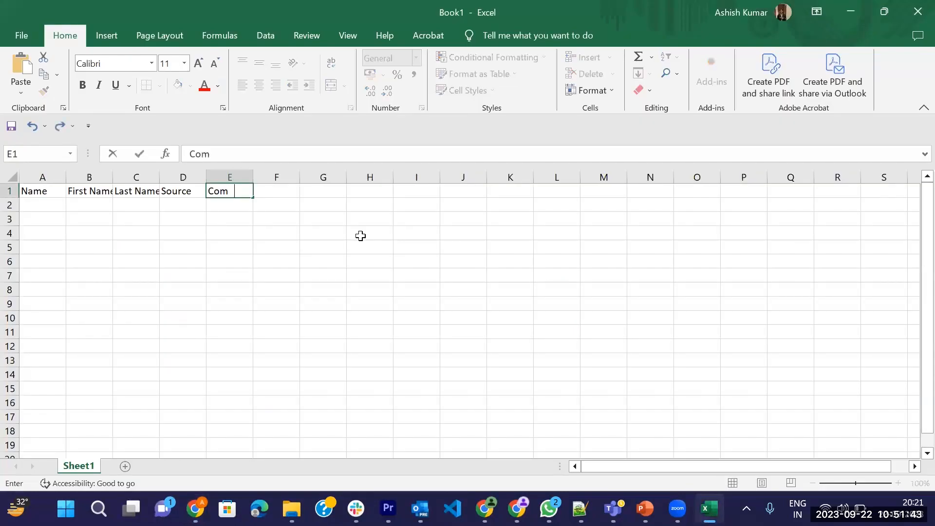
{"action": "type", "text": "pany"}
{"action": "key", "text": "Tab"}
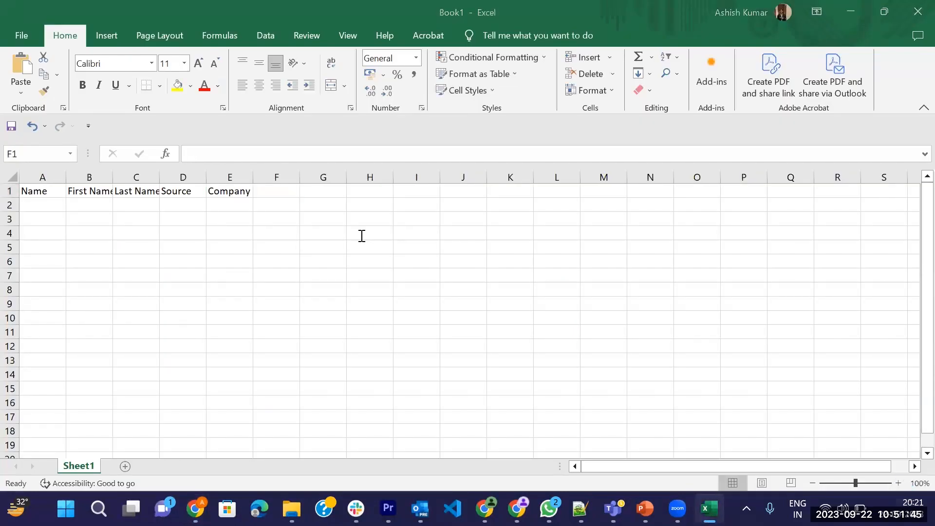
Look through the New Lead form's required fields in Salesforce and add the header Lead Status in cell F1 of the Excel sheet.
{"action": "key", "text": "alt+Tab"}
{"action": "scroll", "coordinate": [549, 199], "scroll_direction": "up", "scroll_amount": 3}
{"action": "scroll", "coordinate": [550, 209], "scroll_direction": "down", "scroll_amount": 3}
{"action": "scroll", "coordinate": [550, 206], "scroll_direction": "down", "scroll_amount": 4}
{"action": "scroll", "coordinate": [548, 205], "scroll_direction": "down", "scroll_amount": 2}
{"action": "key", "text": "alt+Tab"}
{"action": "type", "text": "Lead Status"}
{"action": "key", "text": "Return"}
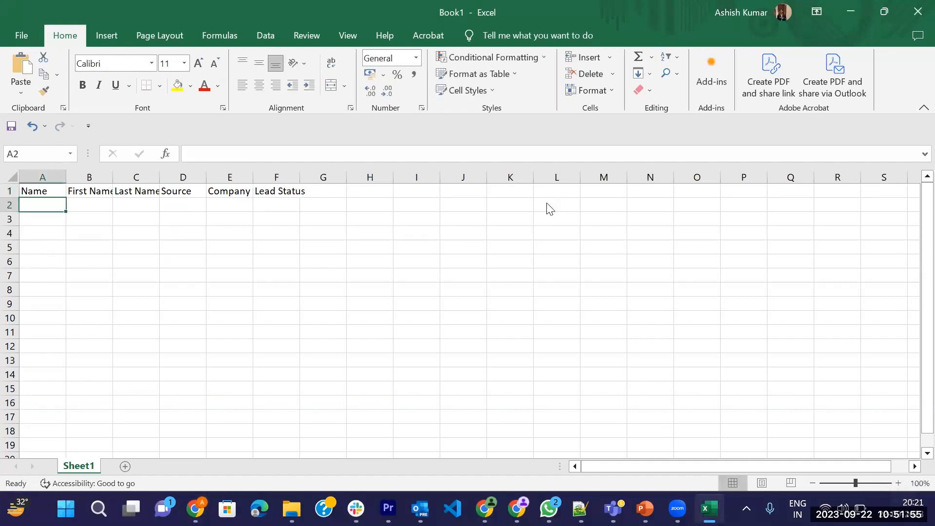
Check the rest of the New Lead form in Salesforce for further required fields and return to Excel.
{"action": "key", "text": "alt+Tab"}
{"action": "scroll", "coordinate": [565, 251], "scroll_direction": "down", "scroll_amount": 3}
{"action": "scroll", "coordinate": [565, 251], "scroll_direction": "down", "scroll_amount": 8}
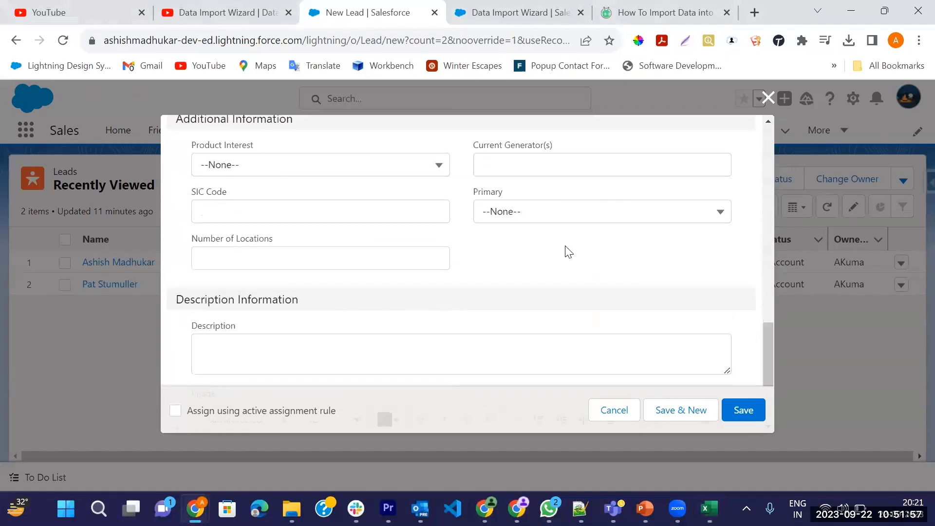
{"action": "scroll", "coordinate": [565, 251], "scroll_direction": "up", "scroll_amount": 15}
{"action": "scroll", "coordinate": [566, 252], "scroll_direction": "up", "scroll_amount": 5}
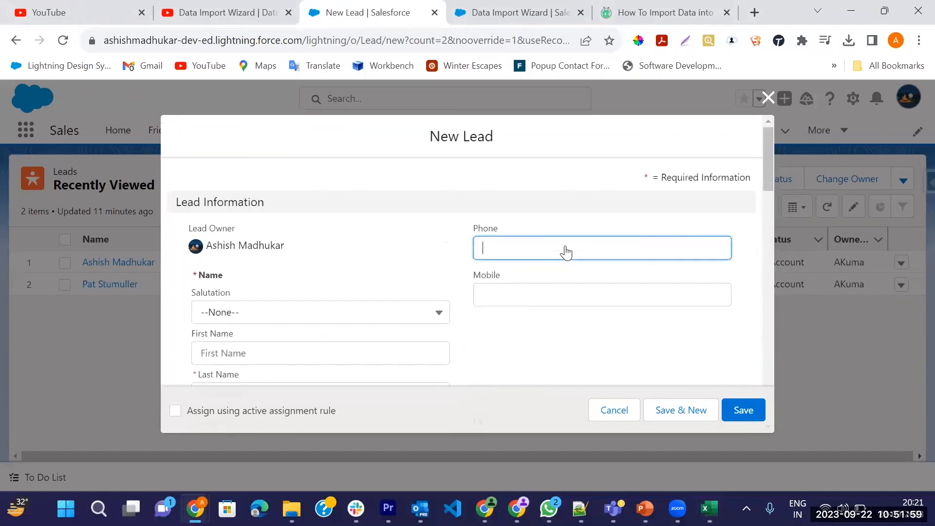
{"action": "key", "text": "alt+Tab"}
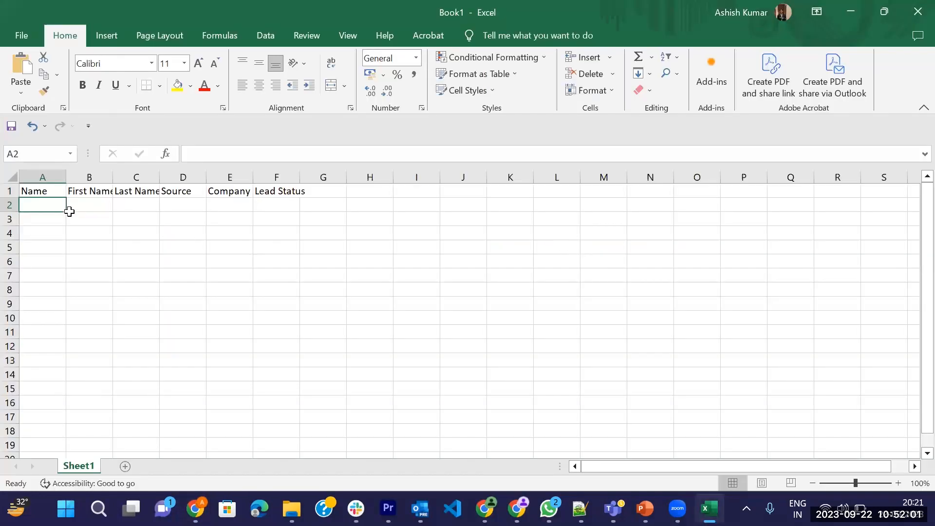
Replace the Name header in cell A1 with S.NO.
{"action": "left_click", "coordinate": [45, 176]}
{"action": "right_click", "coordinate": [46, 177]}
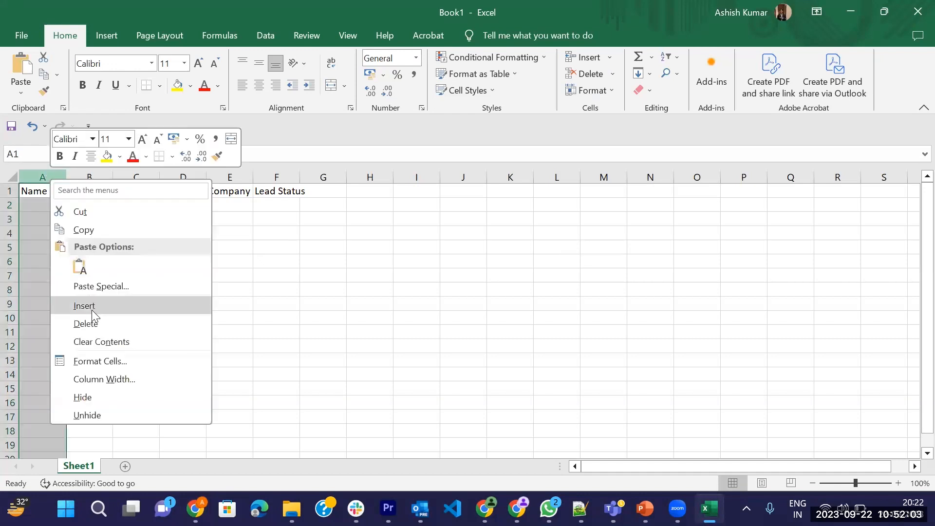
{"action": "left_click", "coordinate": [34, 189]}
{"action": "left_click", "coordinate": [34, 189]}
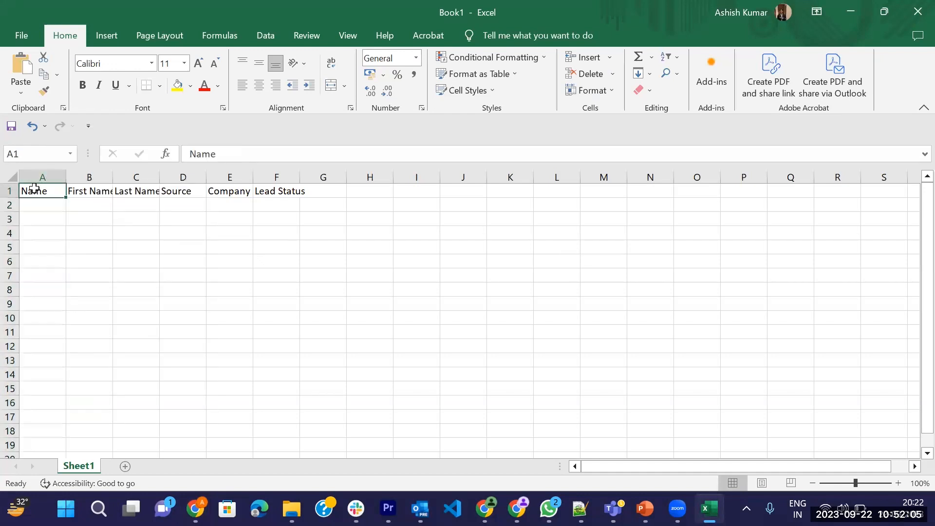
{"action": "key", "text": "BackSpace"}
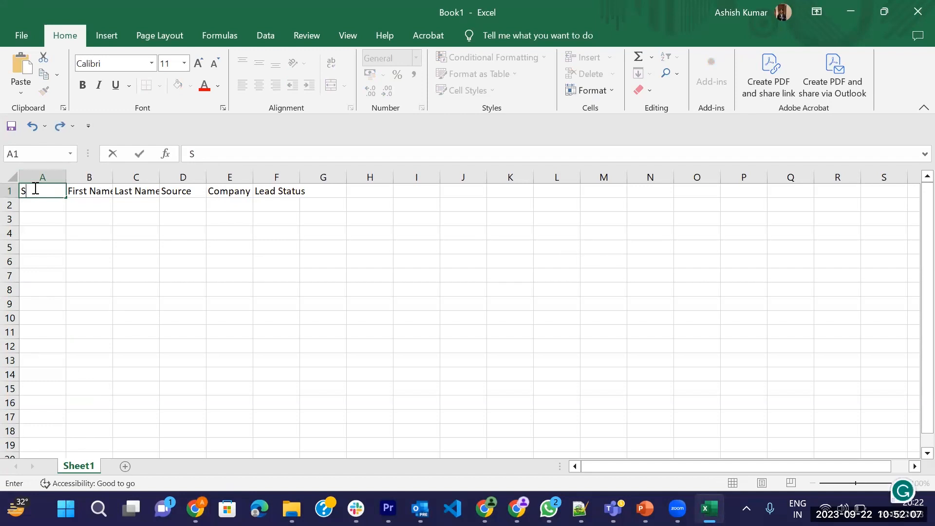
{"action": "type", "text": "/"}
{"action": "key", "text": "BackSpace"}
{"action": "type", "text": ".NO"}
Number the lead rows 1 to 5 in cells A2 to A6.
{"action": "left_click", "coordinate": [38, 201]}
{"action": "type", "text": "1"}
{"action": "key", "text": "Return"}
{"action": "type", "text": "2"}
{"action": "key", "text": "Return"}
{"action": "type", "text": "3"}
{"action": "key", "text": "Return"}
{"action": "type", "text": "4 5"}
{"action": "key", "text": "Return"}
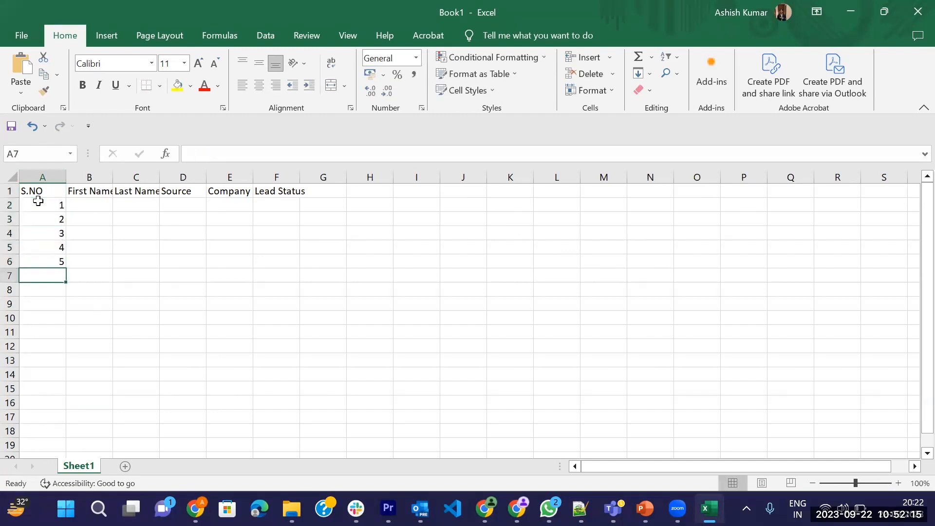
Enter the first lead's first name and last name in cells B2 and C2.
{"action": "left_click", "coordinate": [93, 209]}
{"action": "type", "text": "R"}
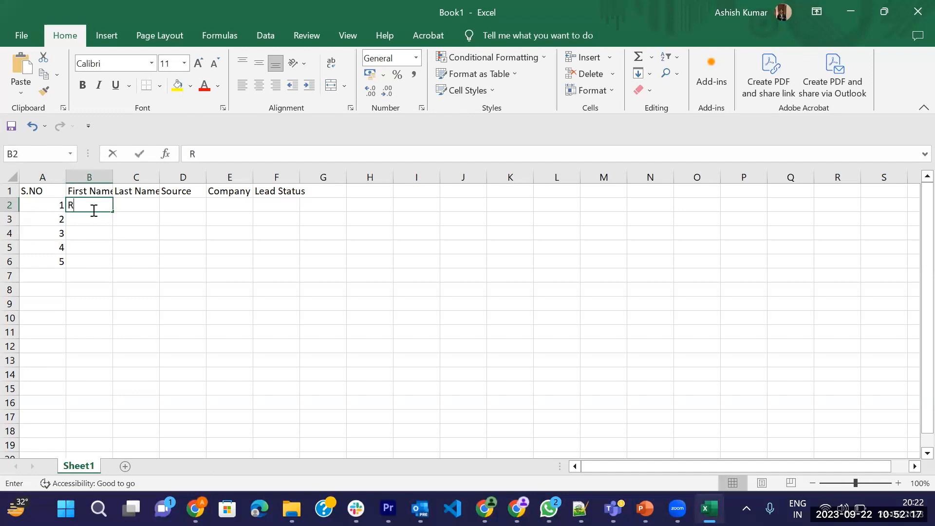
{"action": "type", "text": "iya"}
{"action": "key", "text": "Tab"}
{"action": "type", "text": "Khanna"}
{"action": "key", "text": "Tab"}
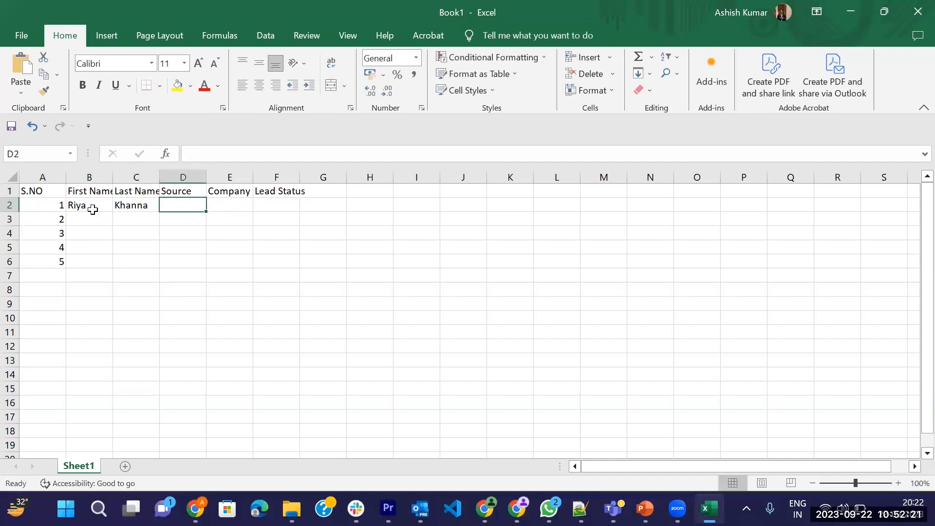
Check the Lead Source field in Salesforce's New Lead form and enter Web as the first lead's source in Excel.
{"action": "key", "text": "alt+Tab"}
{"action": "scroll", "coordinate": [456, 268], "scroll_direction": "down", "scroll_amount": 5}
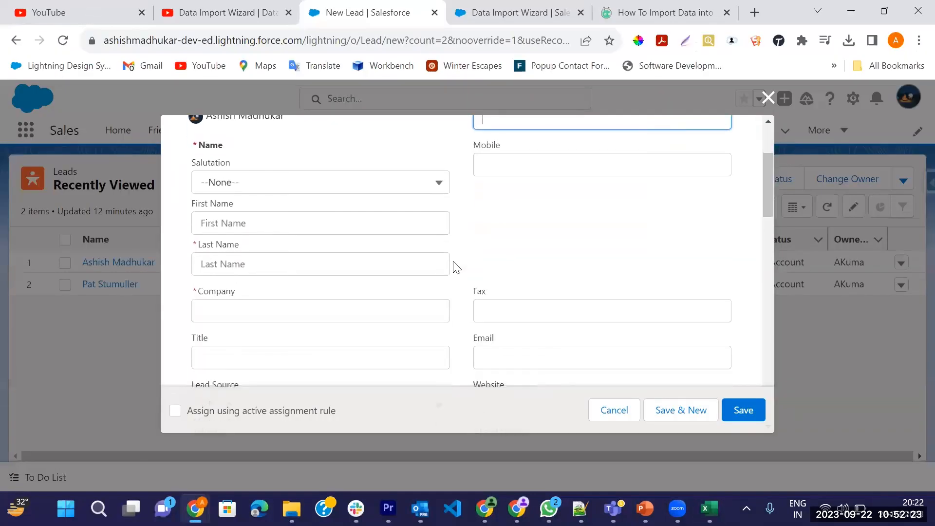
{"action": "scroll", "coordinate": [453, 253], "scroll_direction": "down", "scroll_amount": 1}
{"action": "left_click", "coordinate": [440, 237]}
{"action": "key", "text": "alt+Tab"}
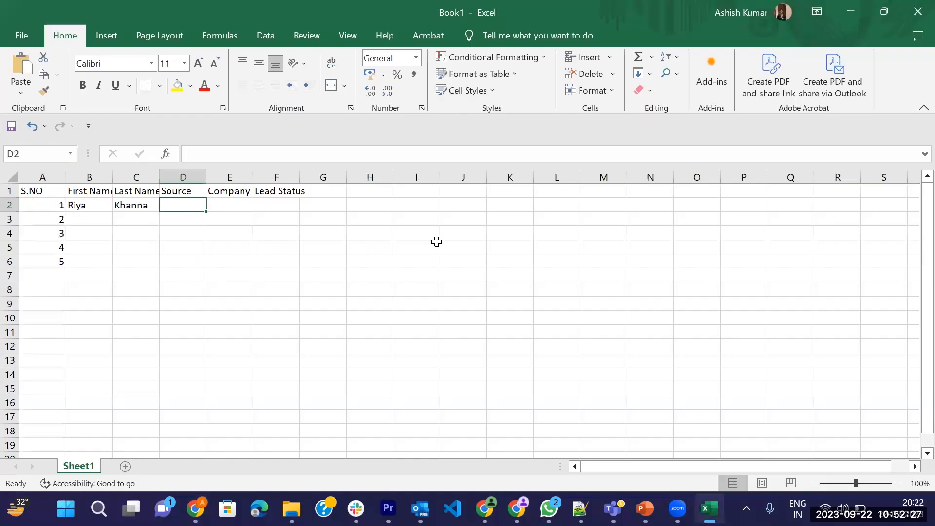
{"action": "type", "text": "WE"}
{"action": "type", "text": "eb"}
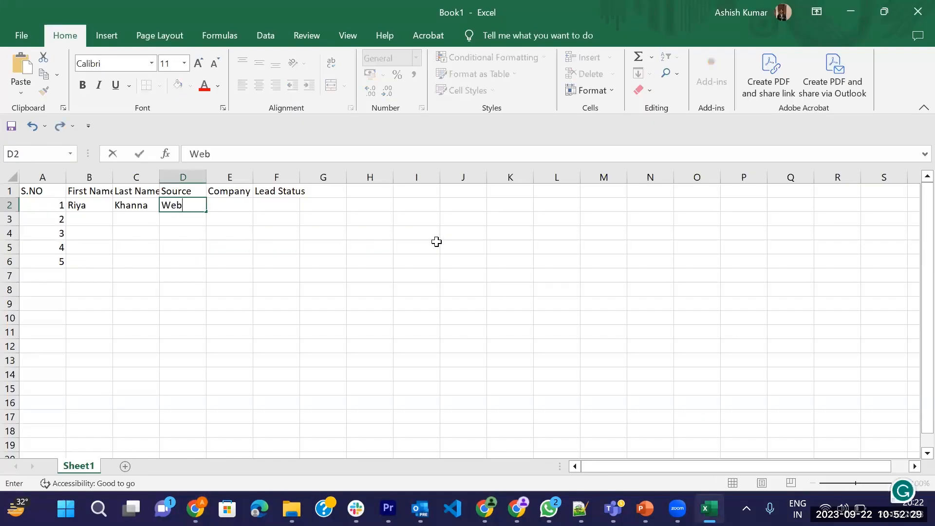
{"action": "key", "text": "Tab"}
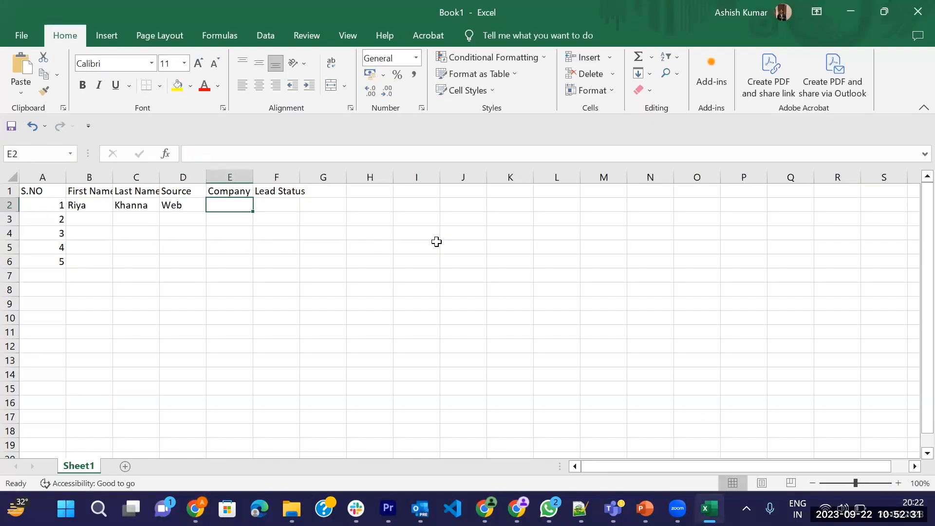
Enter Rs as the first lead's company in cell E2.
{"action": "type", "text": "CG"}
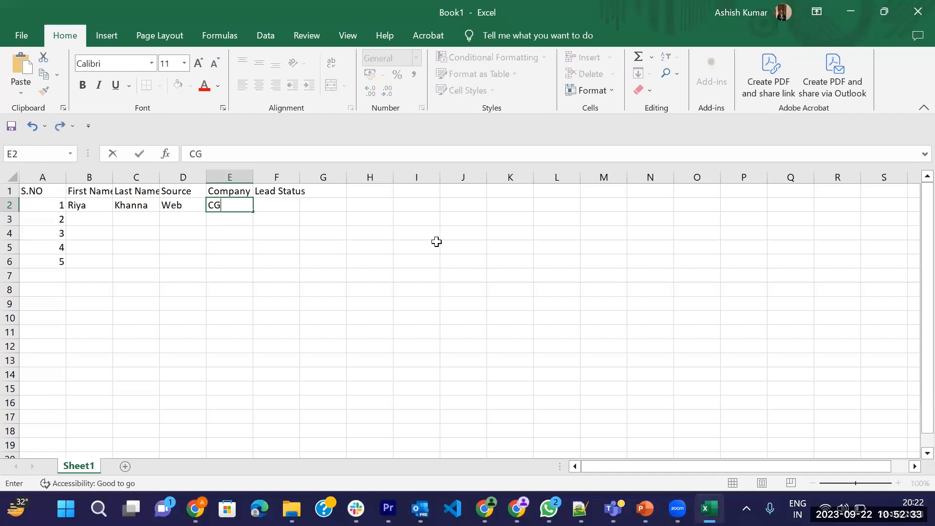
{"action": "key", "text": "BackSpace"}
{"action": "key", "text": "BackSpace"}
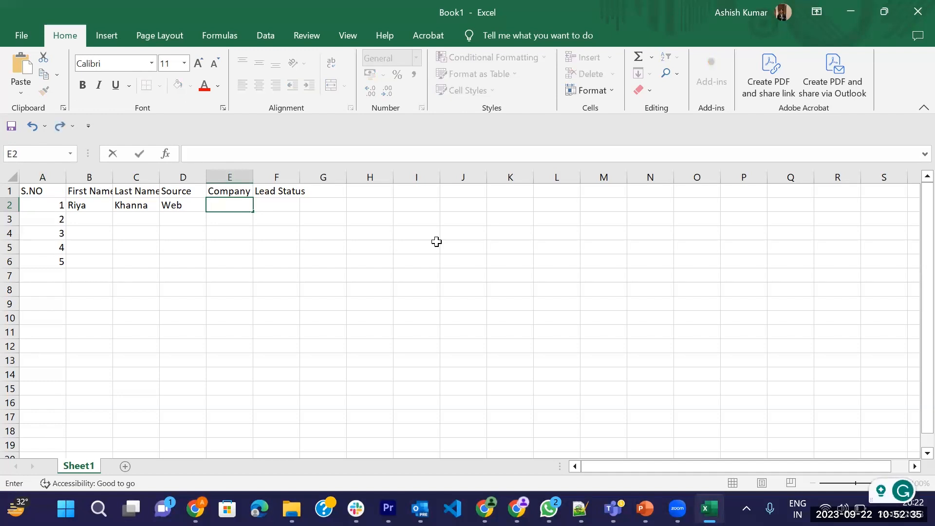
{"action": "type", "text": "Rs"}
{"action": "key", "text": "Tab"}
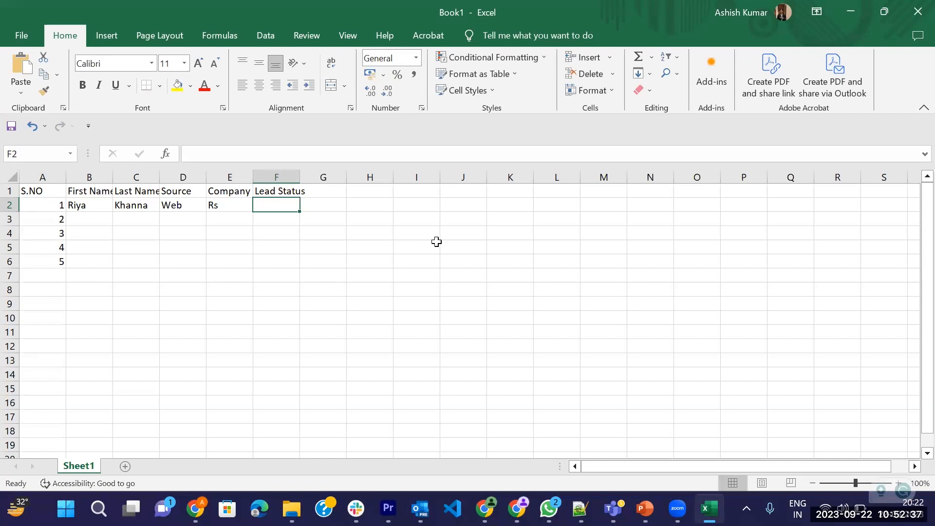
Look up the Lead Status options in Salesforce, enter Open-Not Contacted in Excel cell F2 and widen column F to fit it.
{"action": "key", "text": "alt+Tab"}
{"action": "left_click", "coordinate": [562, 276]}
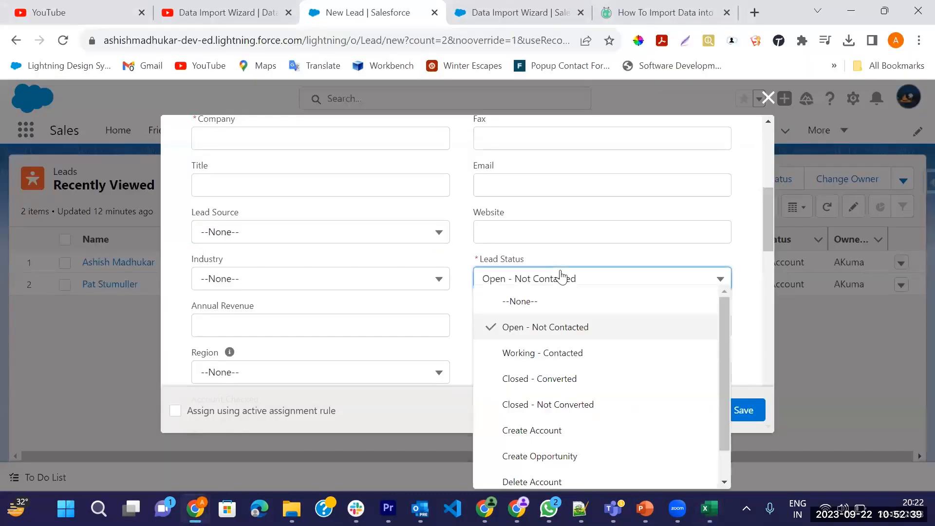
{"action": "left_click", "coordinate": [555, 327]}
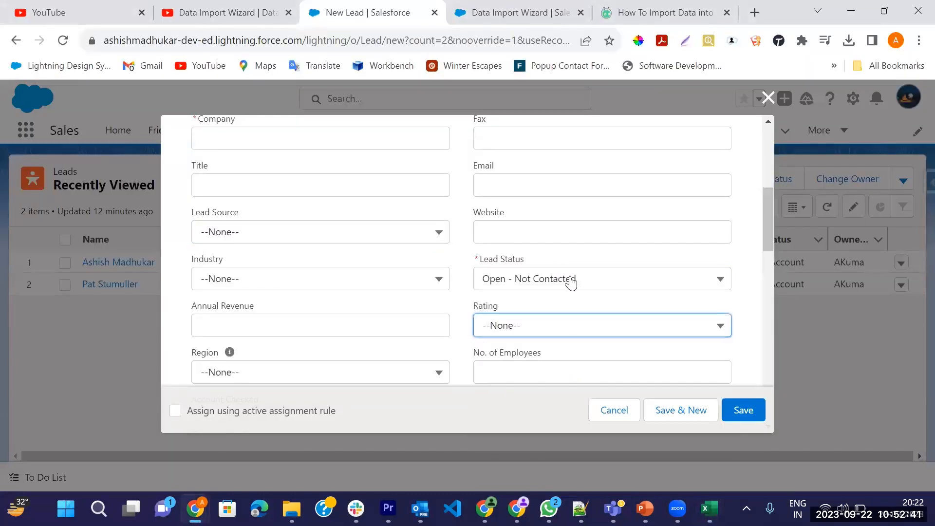
{"action": "key", "text": "alt+Tab"}
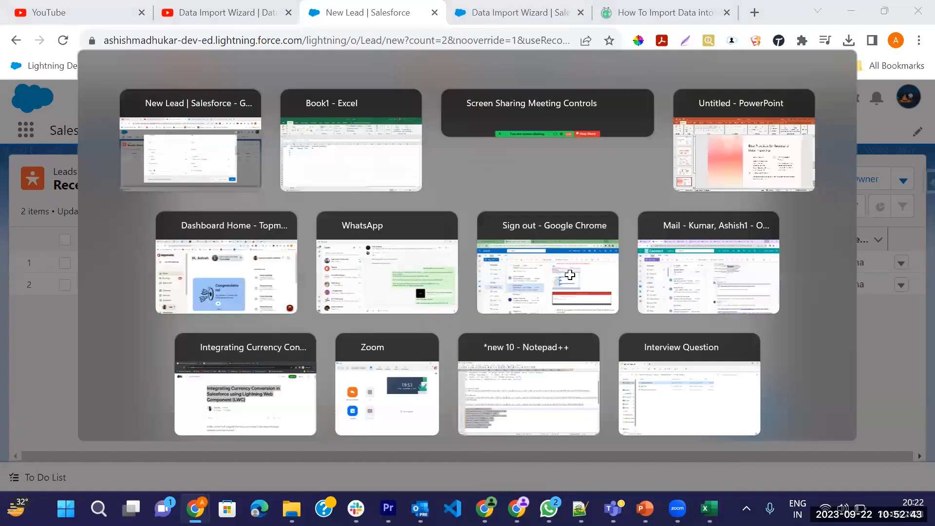
{"action": "type", "text": "Open-"}
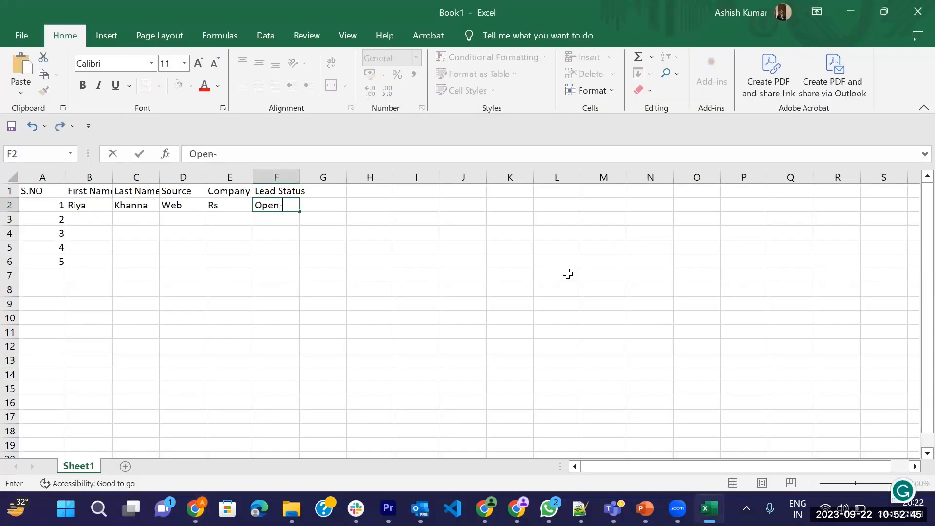
{"action": "type", "text": "Not Contacted"}
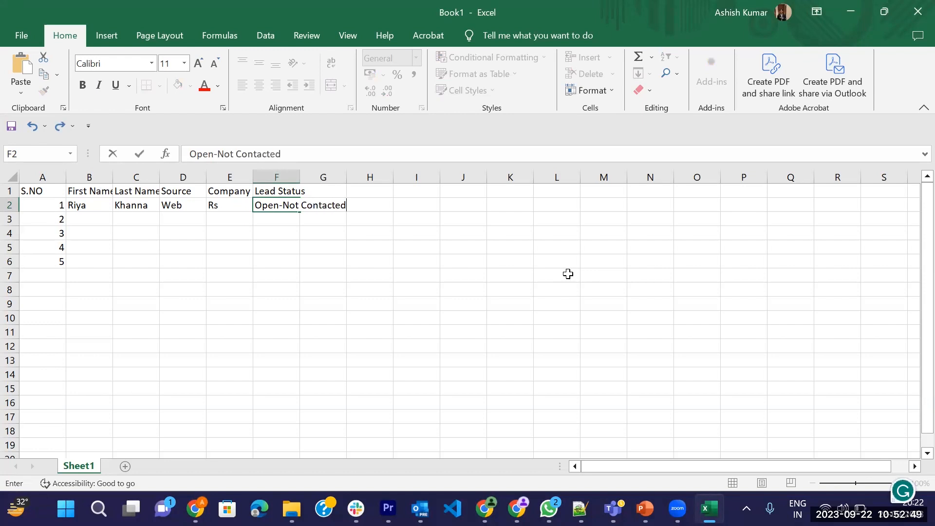
{"action": "key", "text": "Return"}
{"action": "left_click_drag", "start_coordinate": [299, 177], "coordinate": [376, 177]}
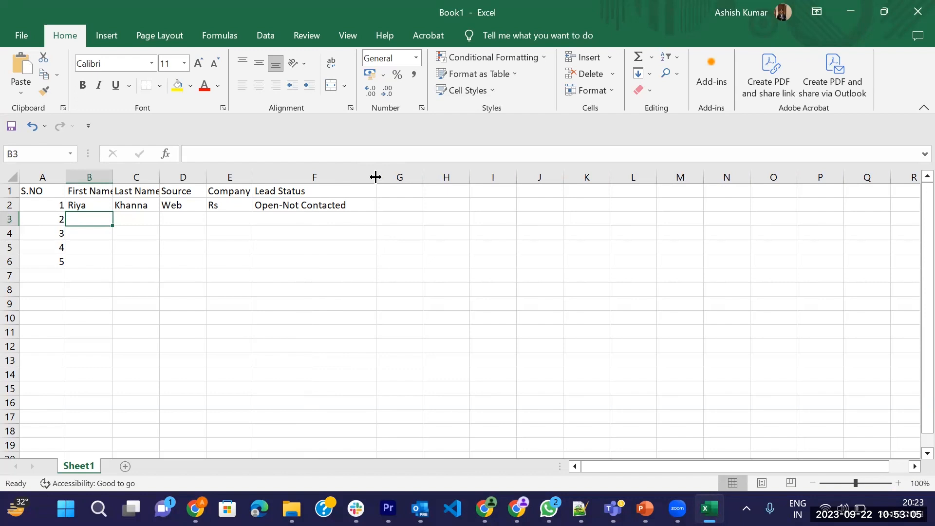
Enter the second lead's first name, last name and the source Web in row 3.
{"action": "type", "text": "Mario"}
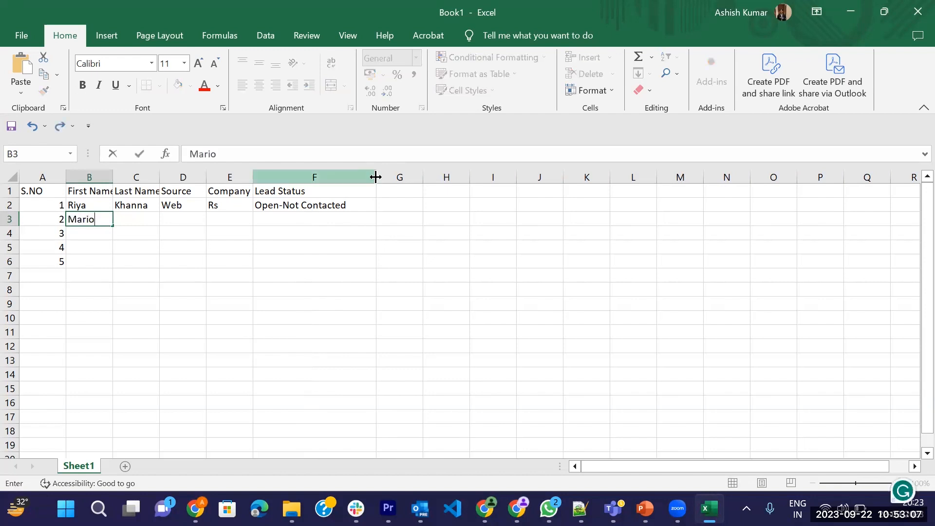
{"action": "key", "text": "Tab"}
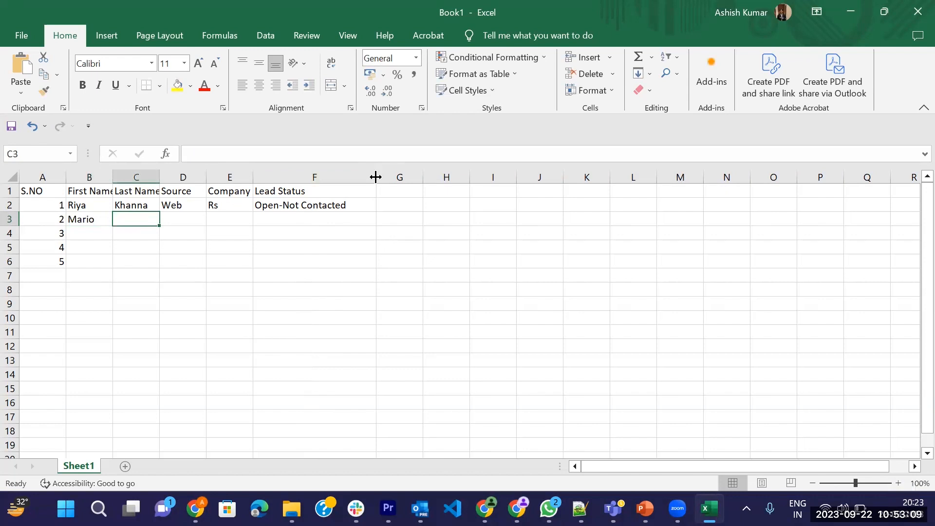
{"action": "type", "text": "Li"}
{"action": "key", "text": "Tab"}
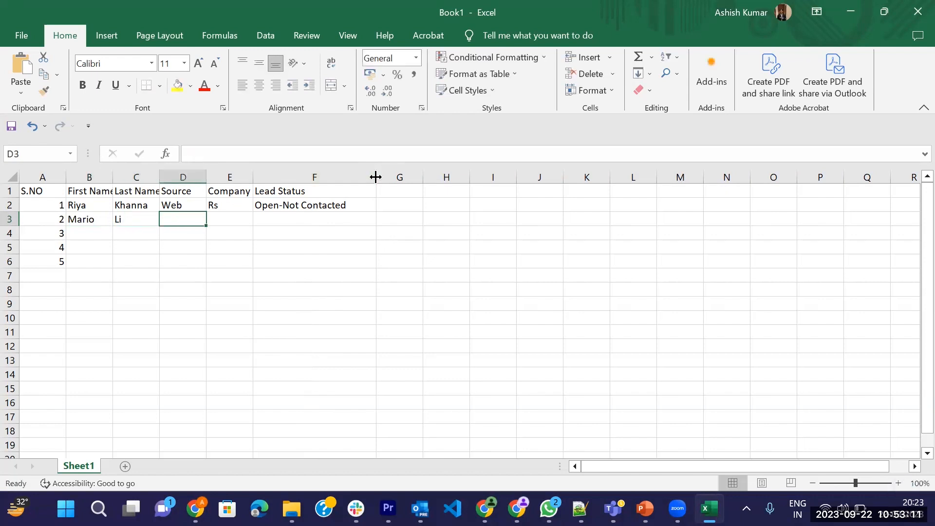
{"action": "type", "text": "Web"}
{"action": "key", "text": "Tab"}
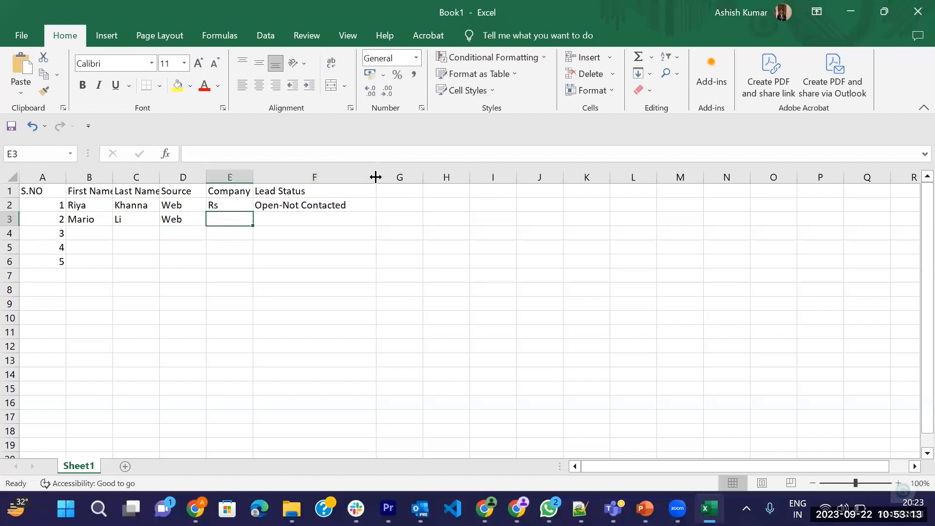
Complete the second lead in row 3 with the company Rs and the lead status Open-Not Contacted.
{"action": "type", "text": "Rs"}
{"action": "key", "text": "ctrl+Return"}
{"action": "key", "text": "Tab"}
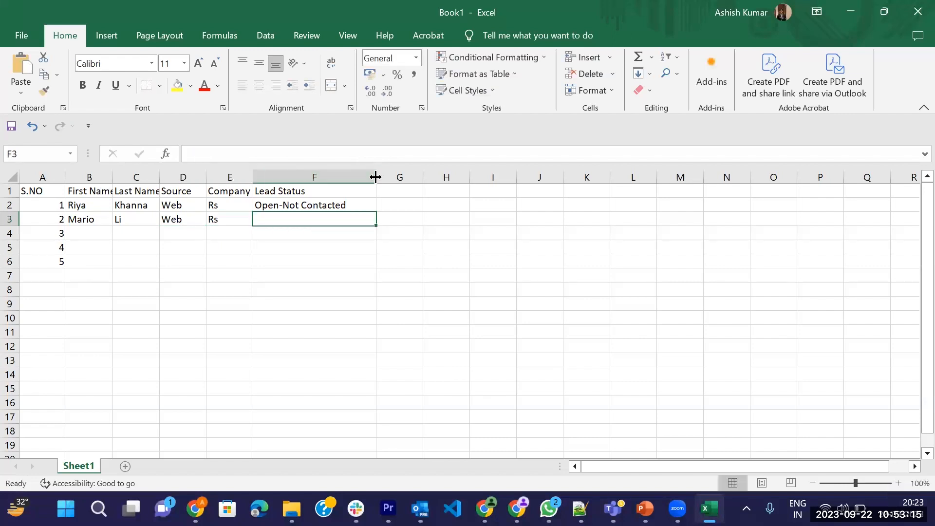
{"action": "type", "text": "Open-Not Contacted"}
{"action": "key", "text": "Return"}
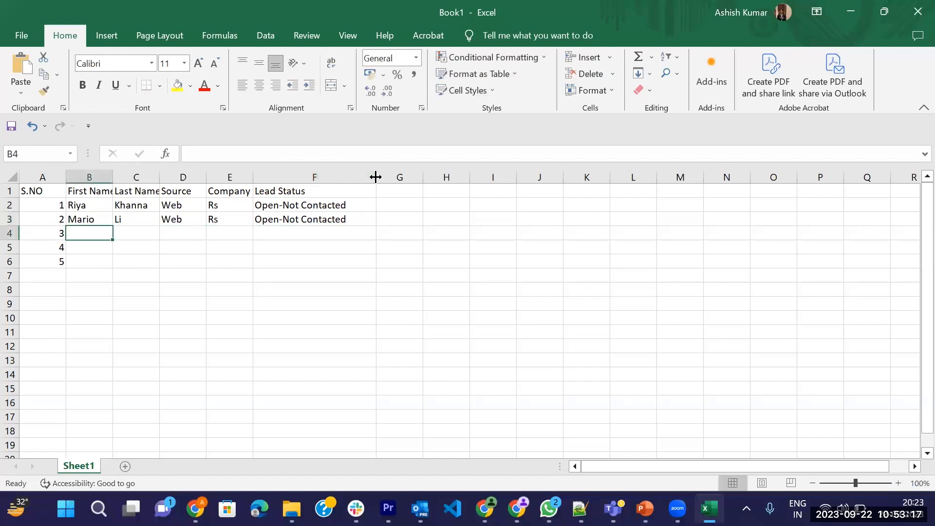
Fill in the third lead in row 4: first and last name, source Web, company Rs and status Open-Not Contacted.
{"action": "type", "text": "Lethy"}
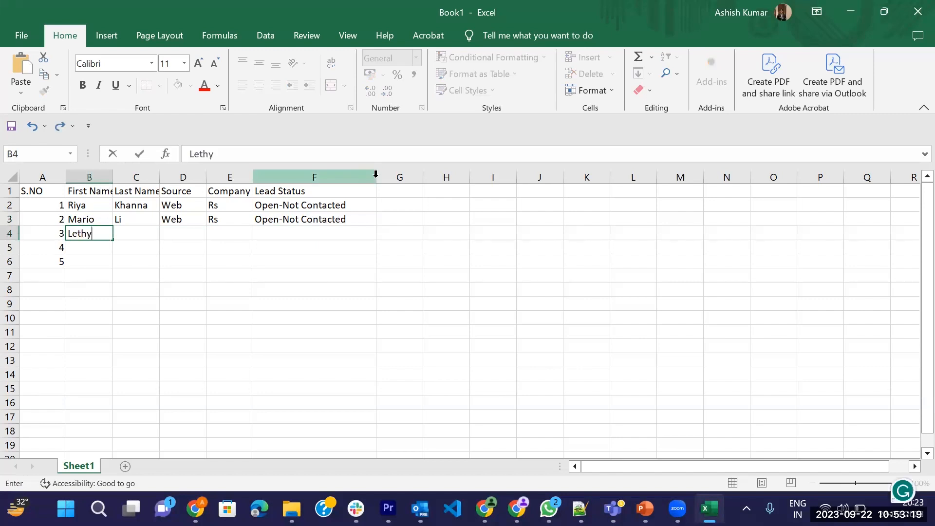
{"action": "key", "text": "Tab"}
{"action": "type", "text": "lt"}
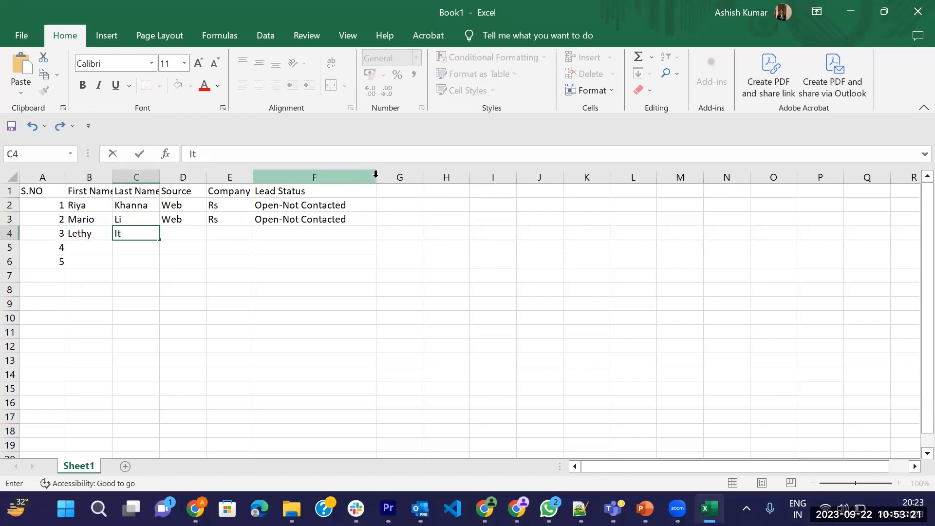
{"action": "type", "text": "zia"}
{"action": "key", "text": "Tab"}
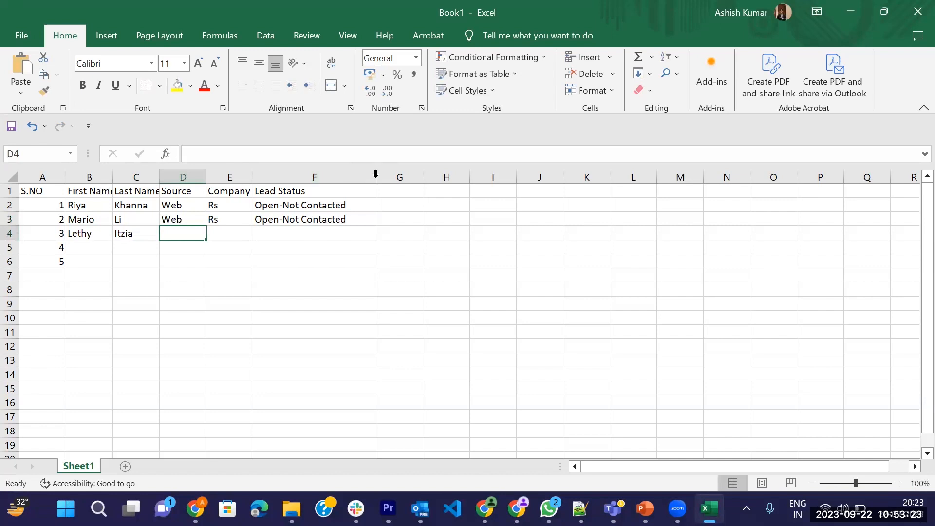
{"action": "type", "text": "Web"}
{"action": "key", "text": "Tab"}
{"action": "type", "text": "Rs"}
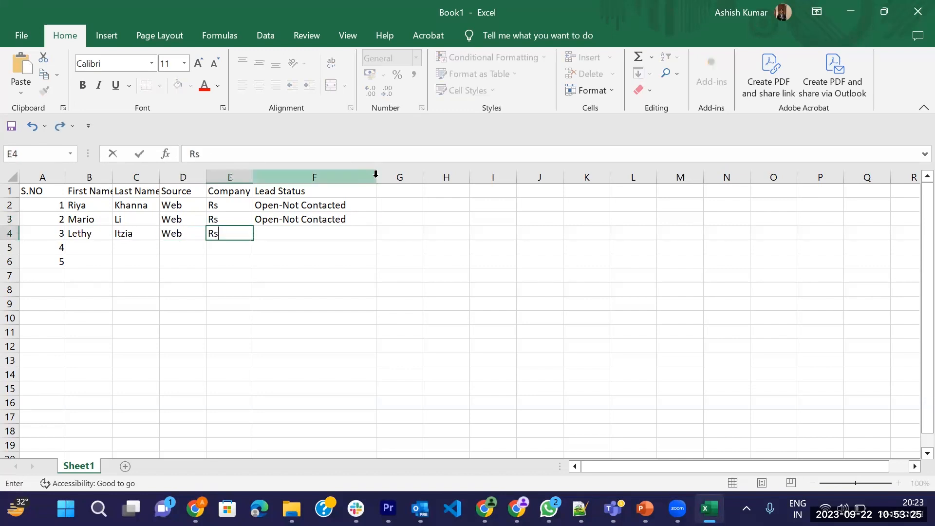
{"action": "key", "text": "Tab"}
{"action": "type", "text": "Open-Not Contacted"}
{"action": "key", "text": "Return"}
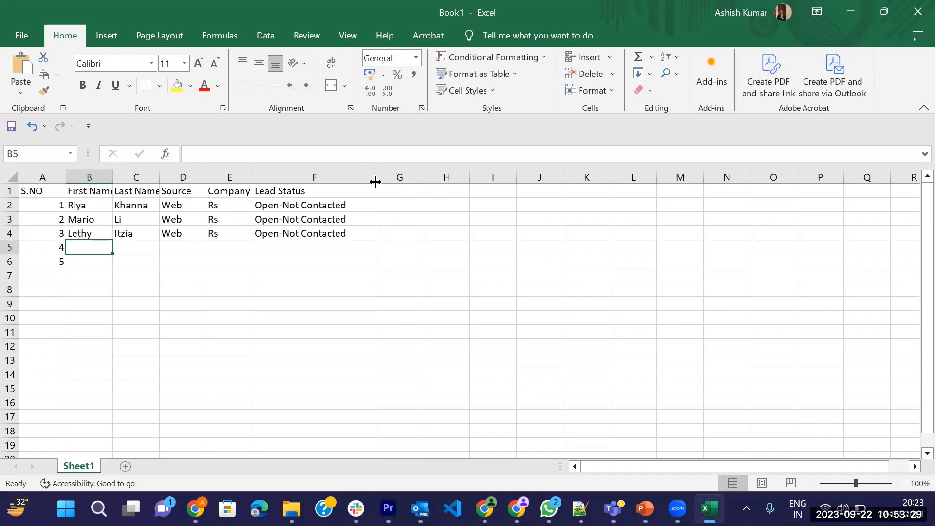
Fill in the fourth lead in row 5: first and last name, source Web, company SS and status Open-Not Contacted.
{"action": "type", "text": "Umrao"}
{"action": "key", "text": "Tab"}
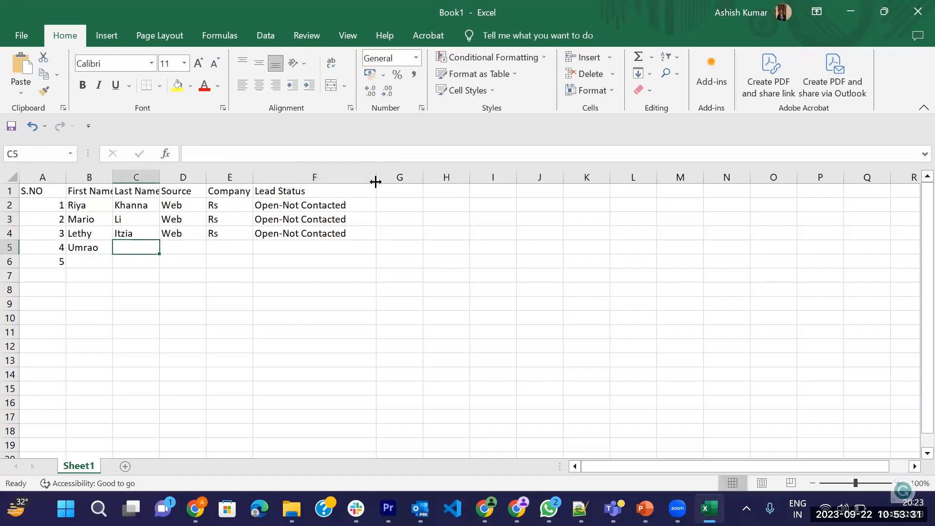
{"action": "type", "text": "Jaan"}
{"action": "key", "text": "Tab"}
{"action": "type", "text": "Web"}
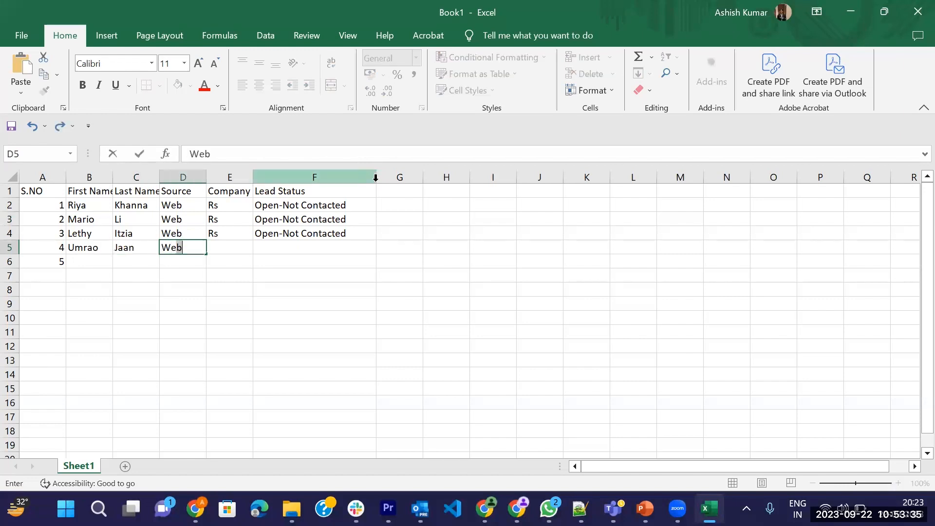
{"action": "key", "text": "Tab"}
{"action": "type", "text": "S"}
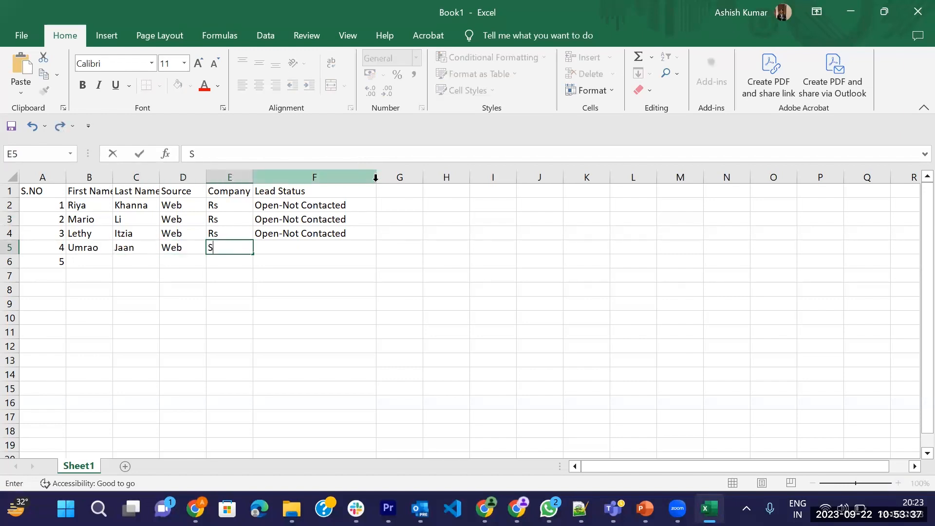
{"action": "type", "text": "S"}
{"action": "key", "text": "Tab"}
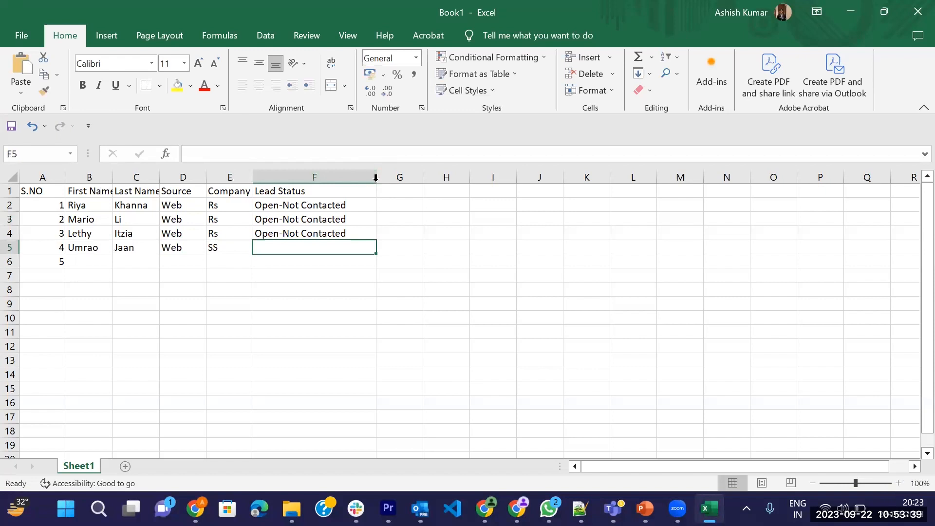
{"action": "type", "text": "Op"}
{"action": "key", "text": "Return"}
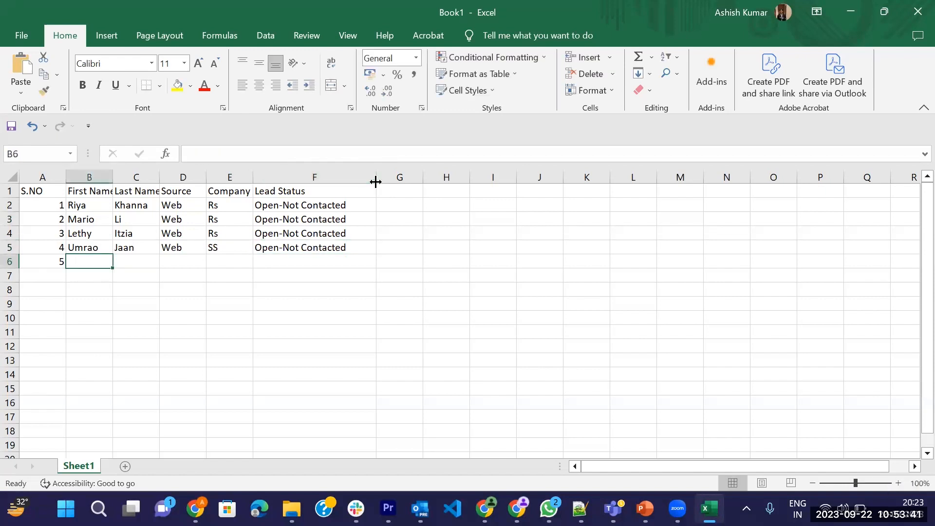
Enter the fifth lead's first name and last name in row 6.
{"action": "type", "text": "Summit"}
{"action": "key", "text": "Tab"}
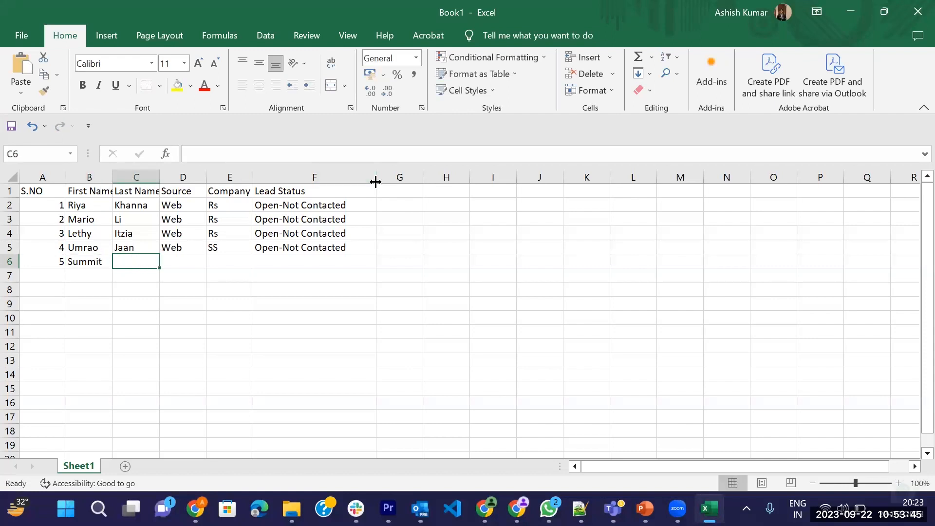
{"action": "type", "text": "Heeri"}
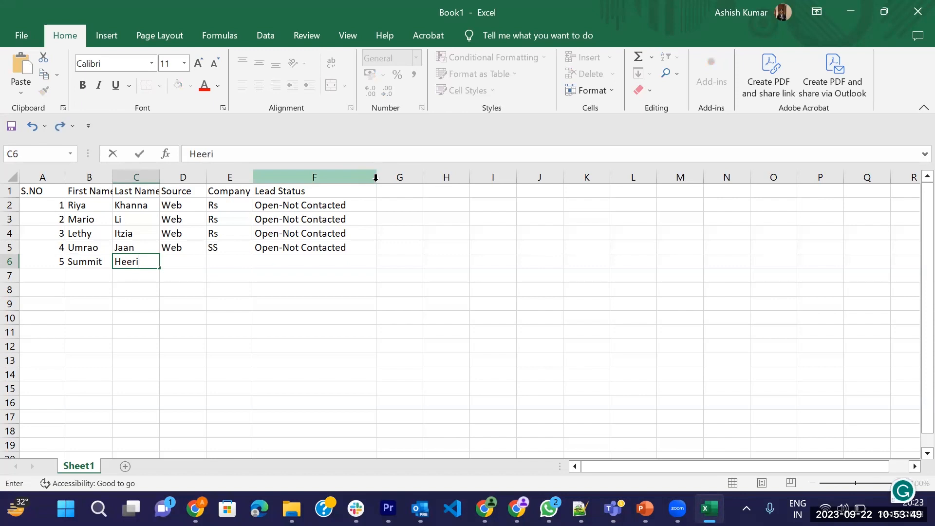
{"action": "type", "text": "khan"}
{"action": "key", "text": "Tab"}
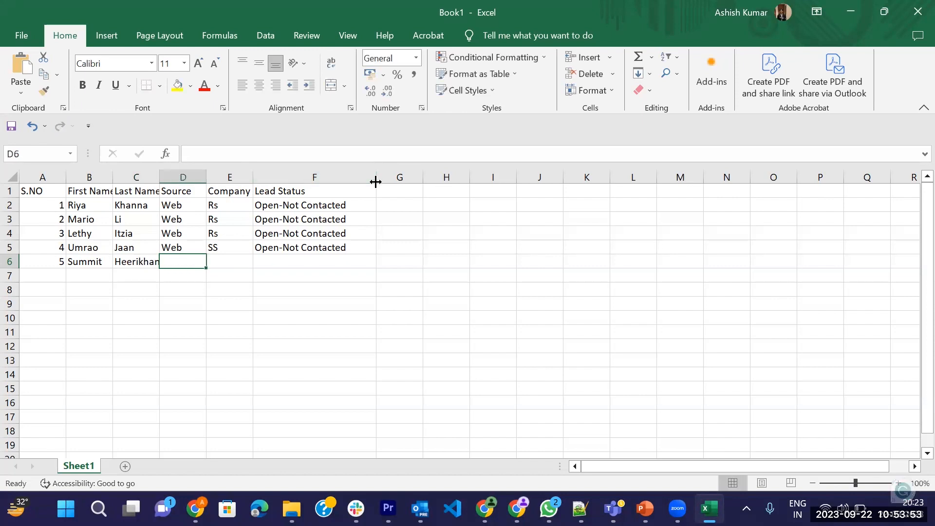
Complete row 6 with the source Web, the company SS and the lead status Open-Not Contacted.
{"action": "type", "text": "Web"}
{"action": "key", "text": "Tab"}
{"action": "type", "text": "SS"}
{"action": "key", "text": "Tab"}
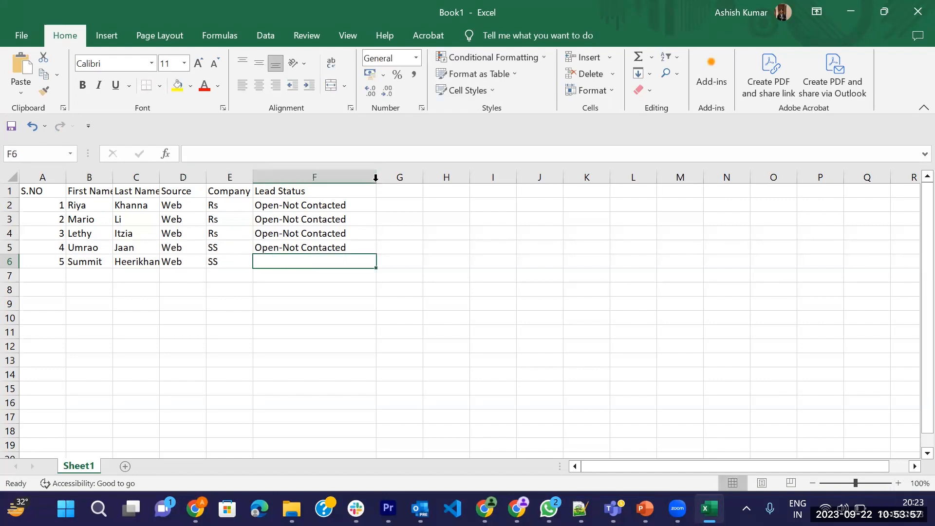
{"action": "type", "text": "Open-Not Contacted"}
{"action": "key", "text": "Return"}
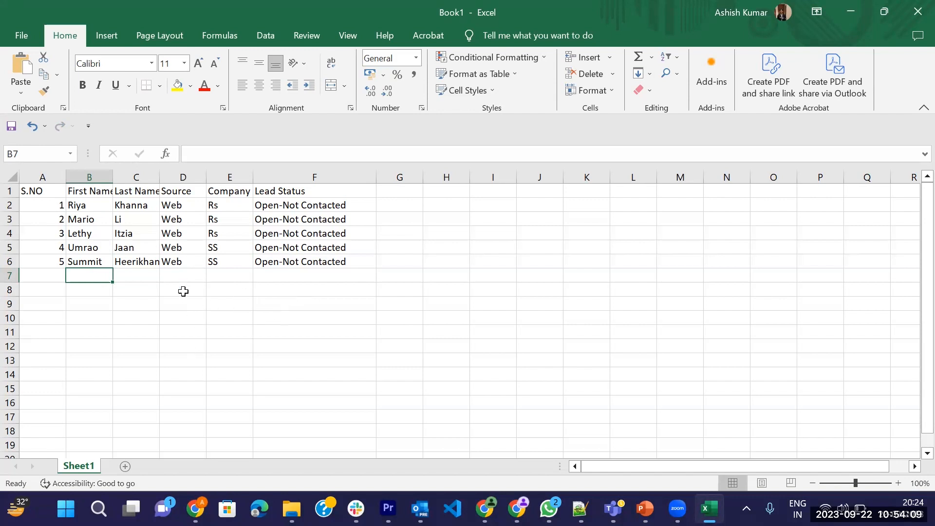
Try to save the workbook as Import Lead Data in the local OneDrive Documents folder.
{"action": "key", "text": "ctrl+s"}
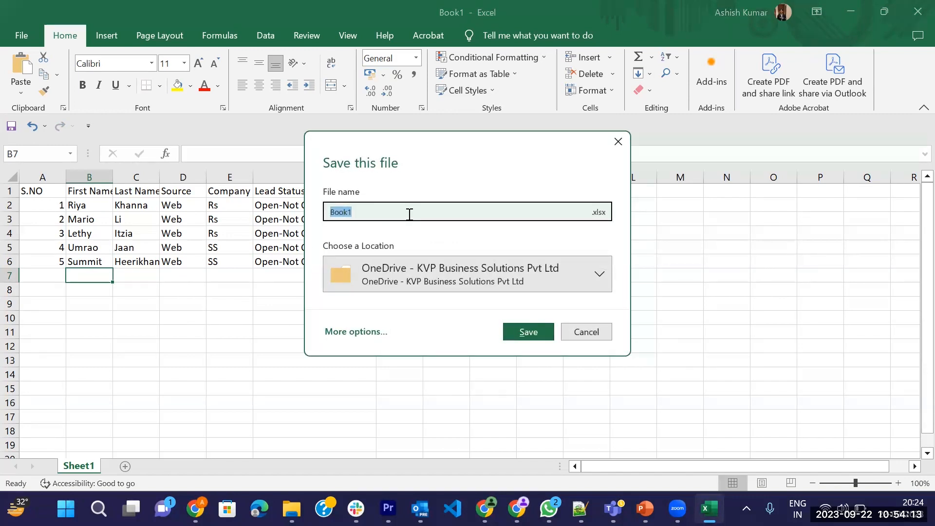
{"action": "key", "text": "BackSpace"}
{"action": "left_click", "coordinate": [554, 273]}
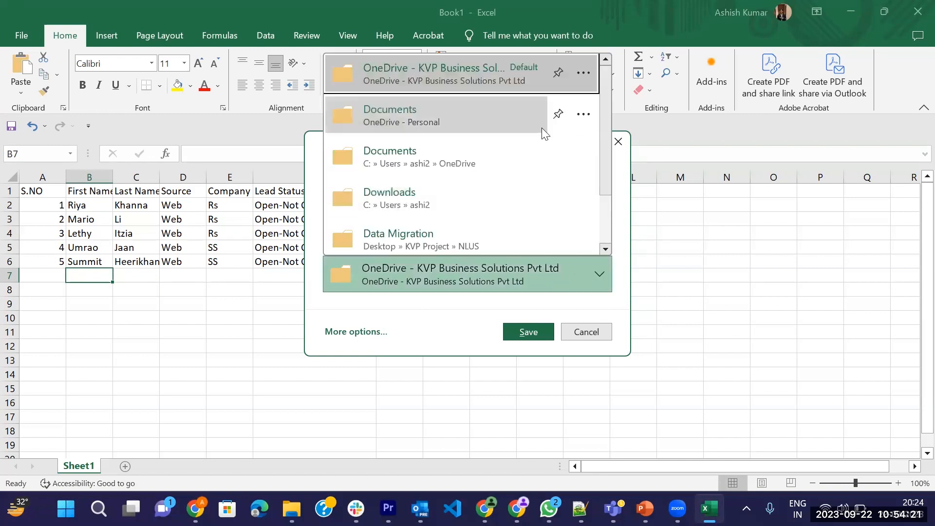
{"action": "scroll", "coordinate": [536, 141], "scroll_direction": "down", "scroll_amount": 2}
{"action": "scroll", "coordinate": [524, 165], "scroll_direction": "up", "scroll_amount": 2}
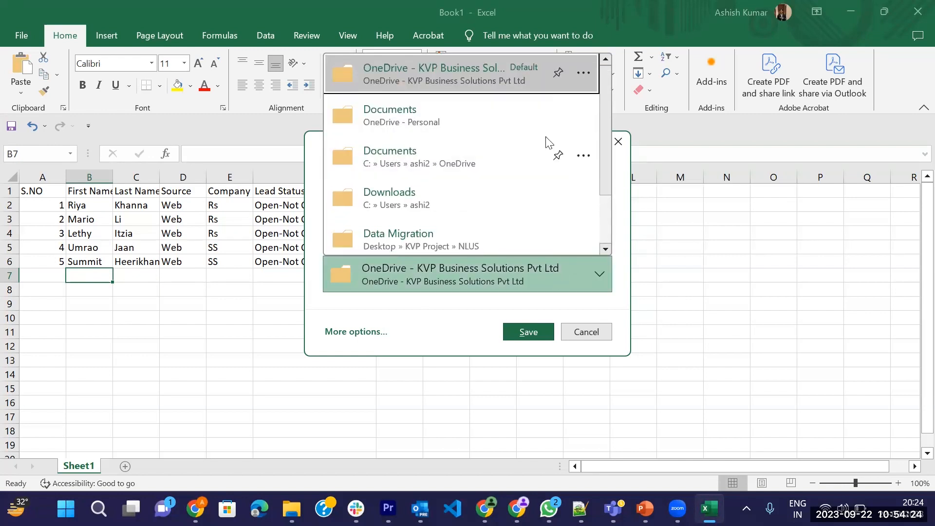
{"action": "left_click", "coordinate": [539, 162]}
Browse to the Desktop and save the lead sheet there as a CSV (Comma delimited) file named Import Data.
{"action": "left_click", "coordinate": [358, 335]}
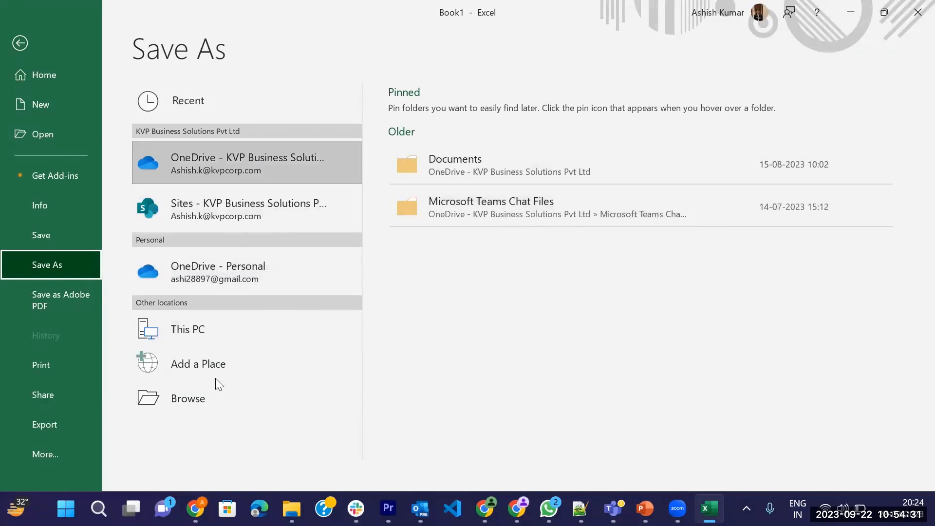
{"action": "left_click", "coordinate": [218, 396]}
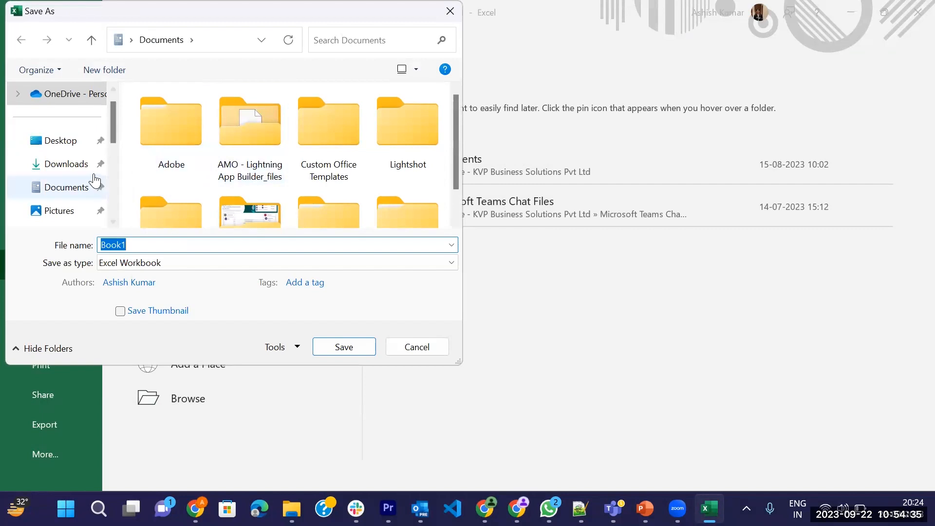
{"action": "left_click", "coordinate": [68, 143]}
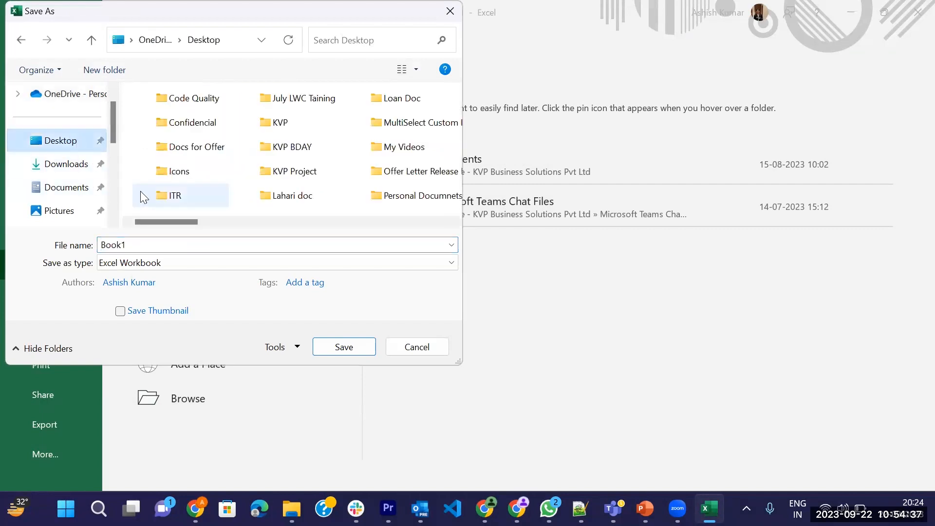
{"action": "left_click", "coordinate": [207, 265]}
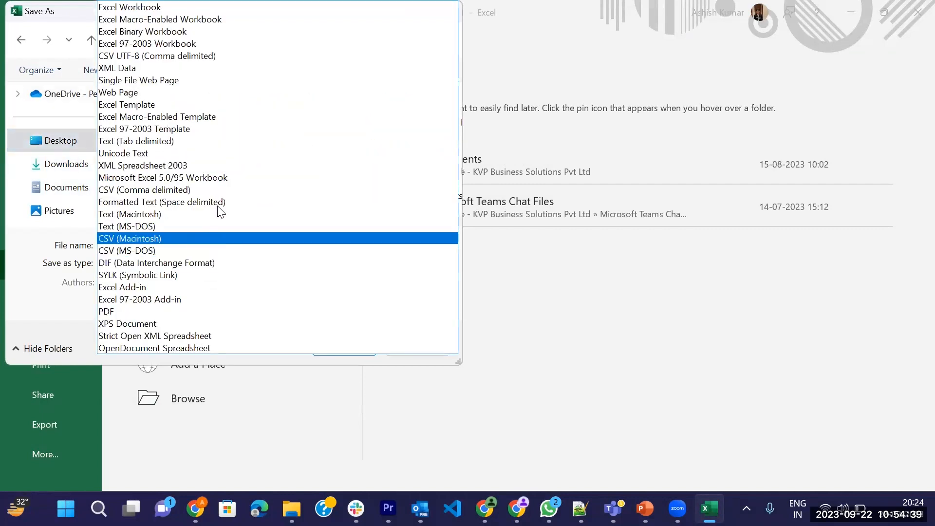
{"action": "left_click", "coordinate": [224, 190]}
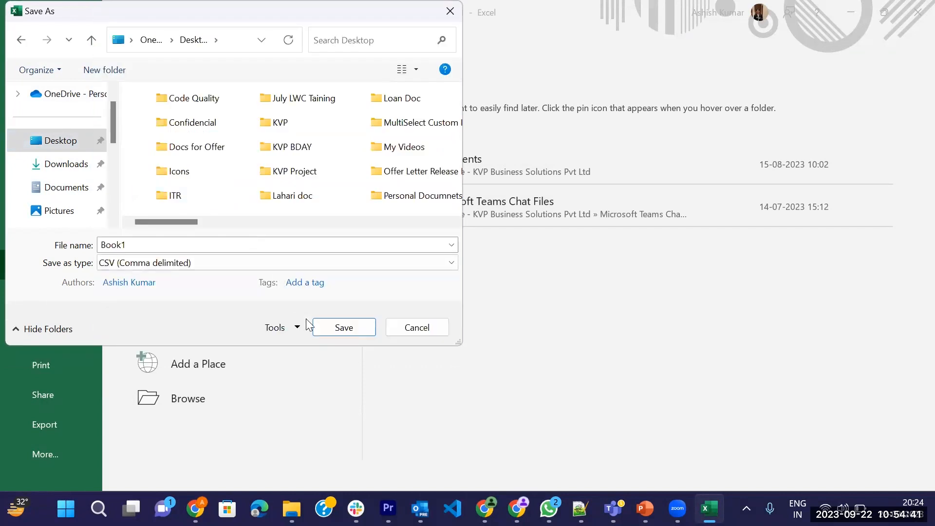
{"action": "double_click", "coordinate": [318, 249]}
{"action": "type", "text": "Import Dat"}
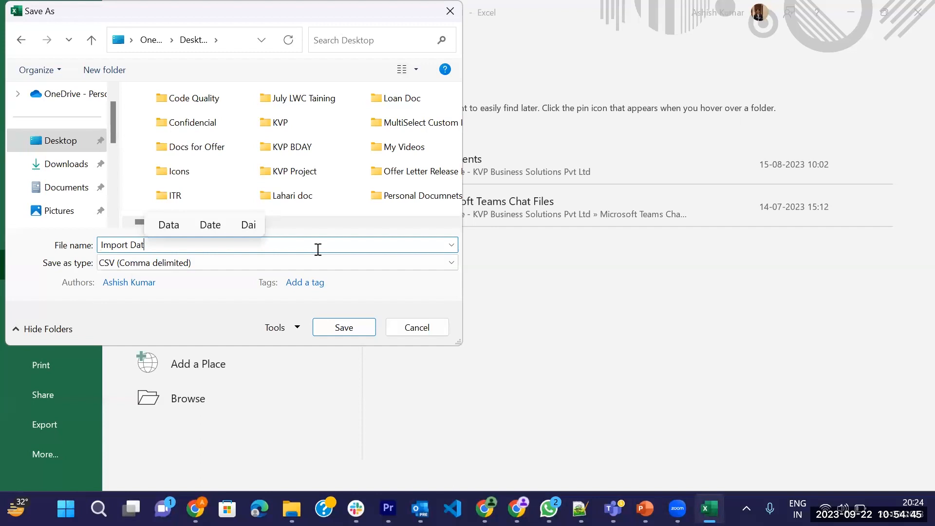
{"action": "type", "text": "a"}
{"action": "left_click", "coordinate": [334, 329]}
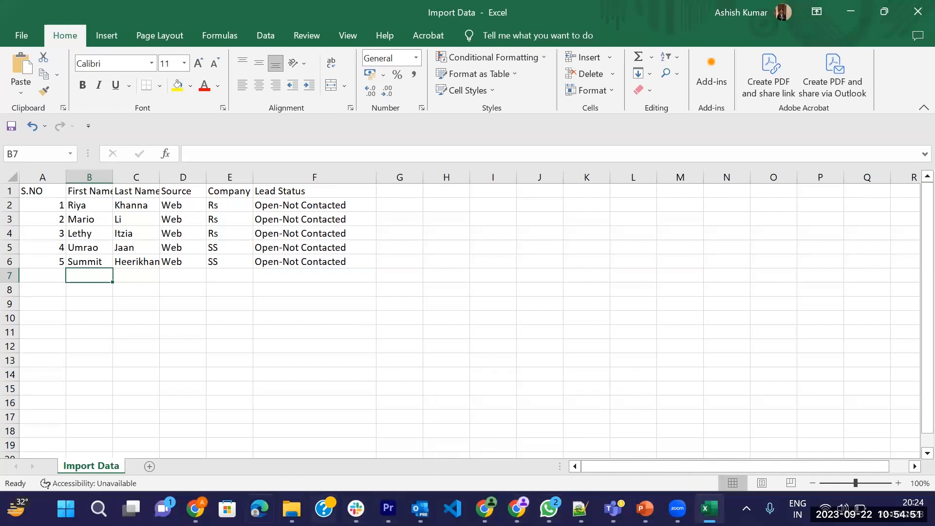
Switch to Salesforce's Data Import Wizard in Chrome and choose Import Data from the Desktop as the CSV file to upload.
{"action": "mouse_move", "coordinate": [195, 508]}
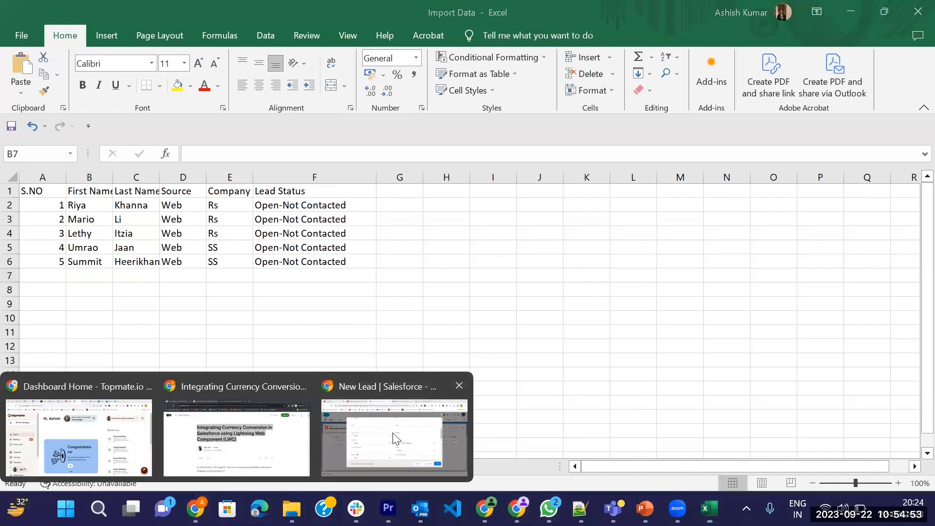
{"action": "left_click", "coordinate": [395, 429]}
{"action": "left_click", "coordinate": [536, 7]}
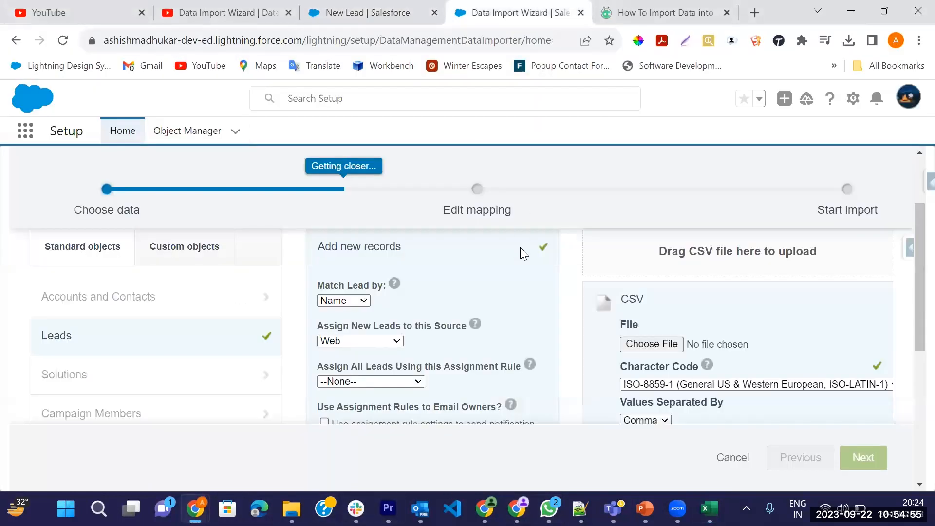
{"action": "left_click", "coordinate": [662, 345]}
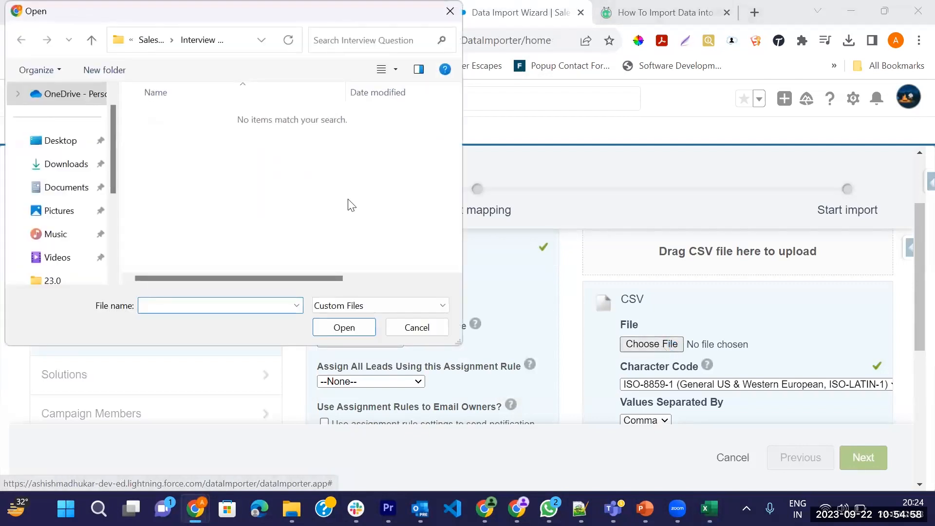
{"action": "left_click", "coordinate": [35, 146]}
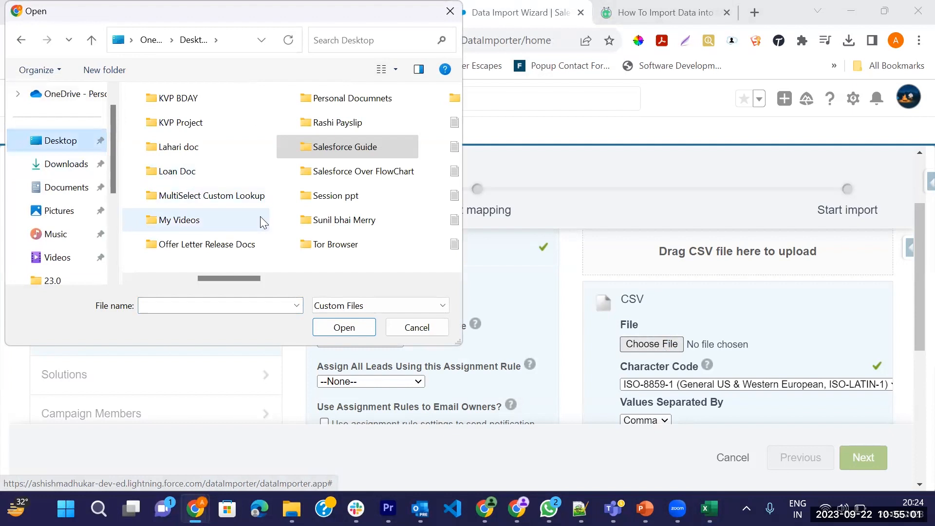
{"action": "left_click_drag", "start_coordinate": [268, 275], "coordinate": [468, 284]}
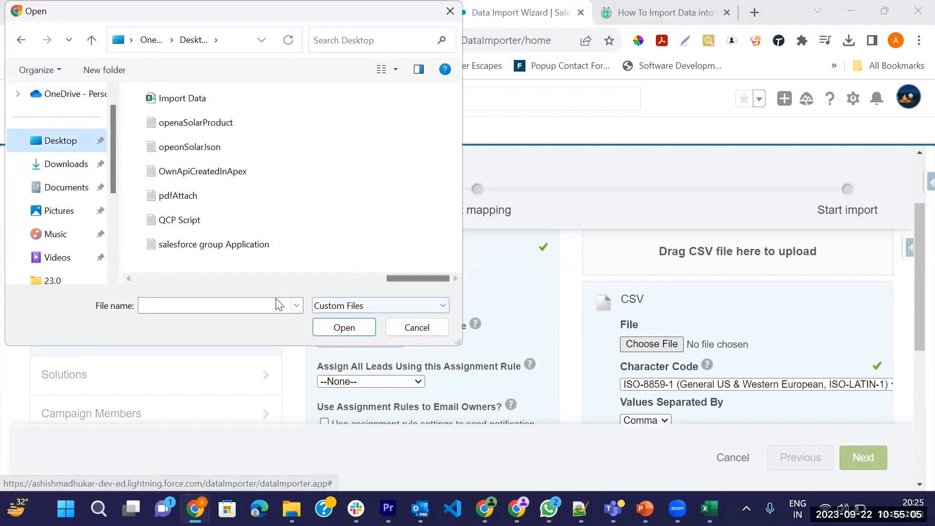
{"action": "left_click", "coordinate": [198, 99]}
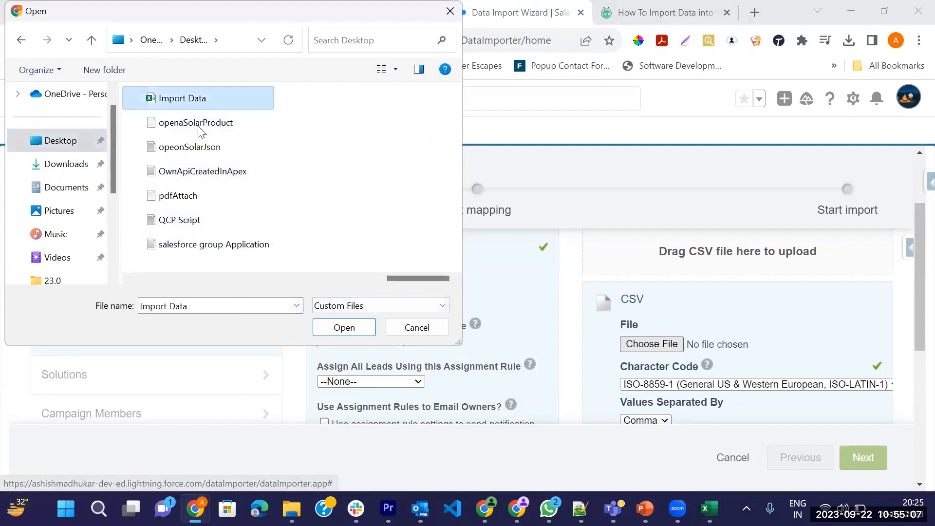
{"action": "left_click", "coordinate": [336, 329]}
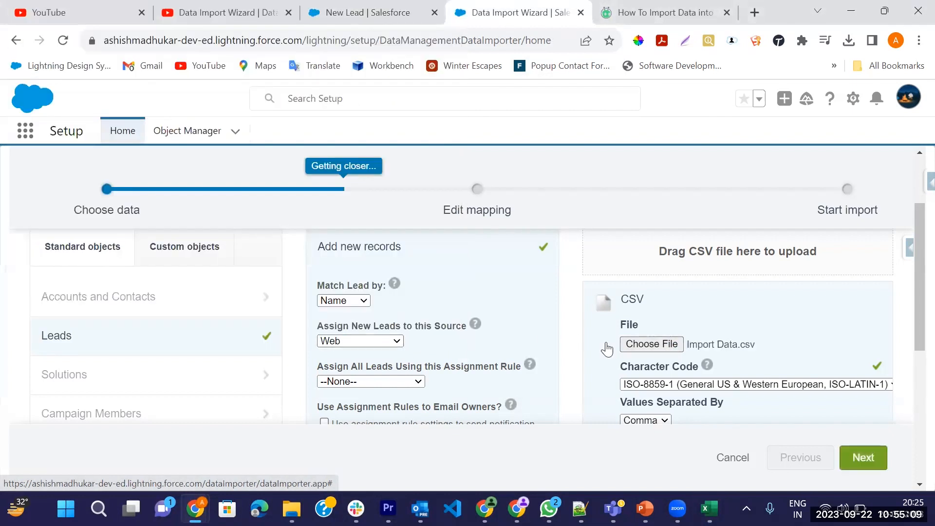
Keep Comma as the value separator for the uploaded CSV and proceed to the field mapping.
{"action": "scroll", "coordinate": [607, 347], "scroll_direction": "down", "scroll_amount": 1}
{"action": "left_click", "coordinate": [664, 333]}
{"action": "scroll", "coordinate": [665, 334], "scroll_direction": "up", "scroll_amount": 3}
{"action": "scroll", "coordinate": [665, 342], "scroll_direction": "down", "scroll_amount": 5}
{"action": "left_click", "coordinate": [654, 305]}
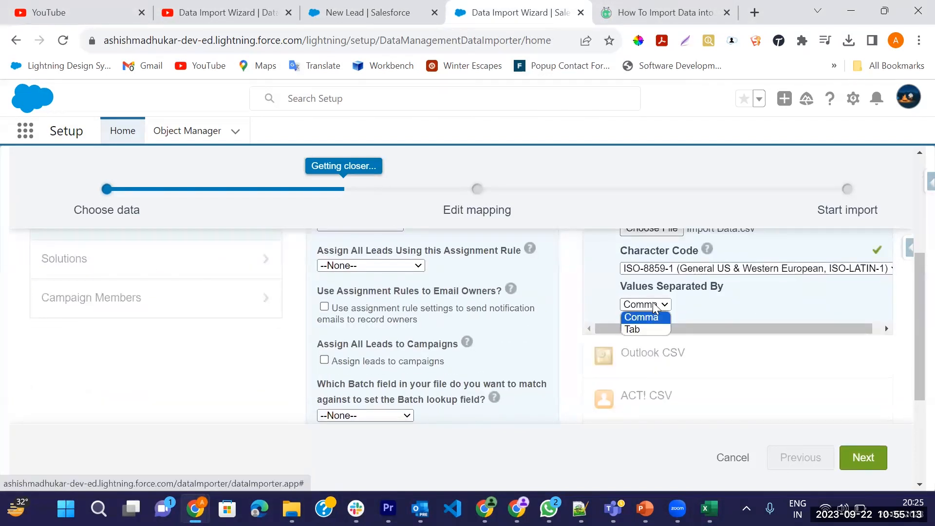
{"action": "left_click", "coordinate": [652, 318]}
{"action": "scroll", "coordinate": [644, 375], "scroll_direction": "down", "scroll_amount": 5}
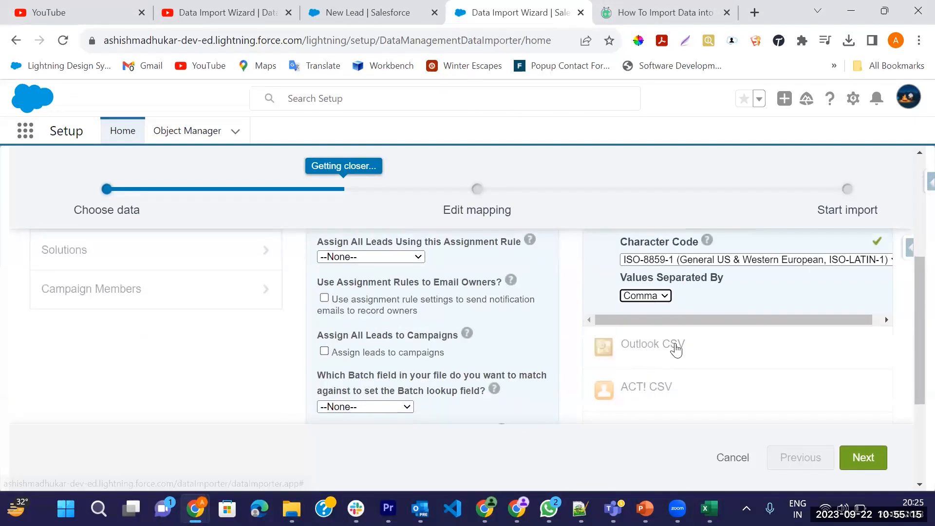
{"action": "scroll", "coordinate": [679, 346], "scroll_direction": "up", "scroll_amount": 1}
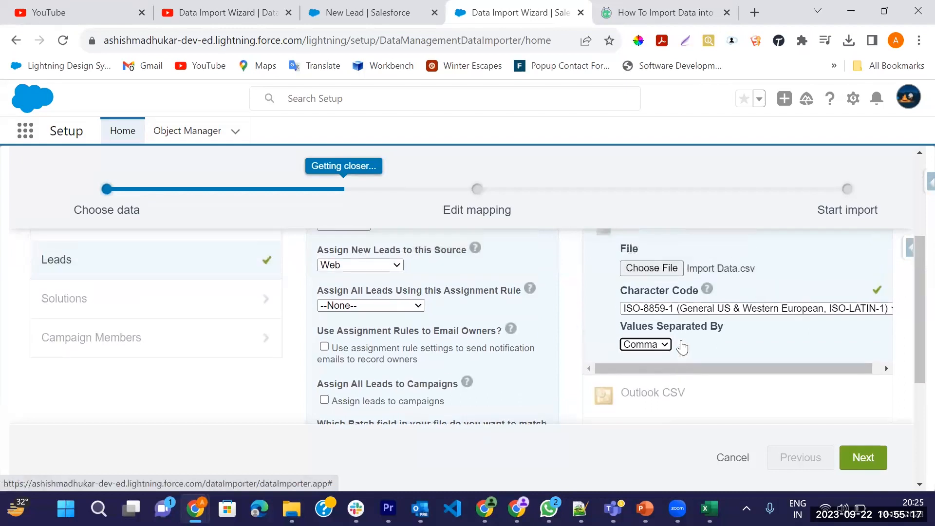
{"action": "scroll", "coordinate": [721, 365], "scroll_direction": "down", "scroll_amount": 2}
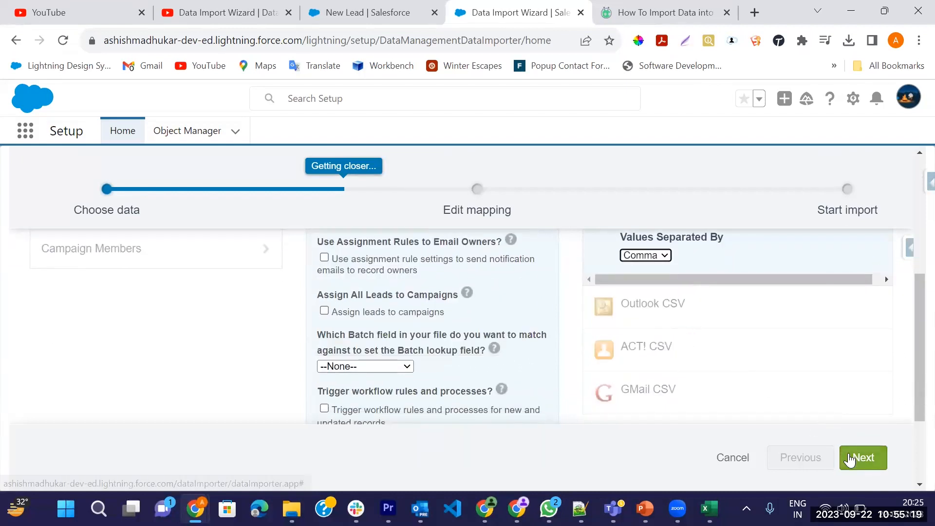
{"action": "scroll", "coordinate": [850, 390], "scroll_direction": "down", "scroll_amount": 1}
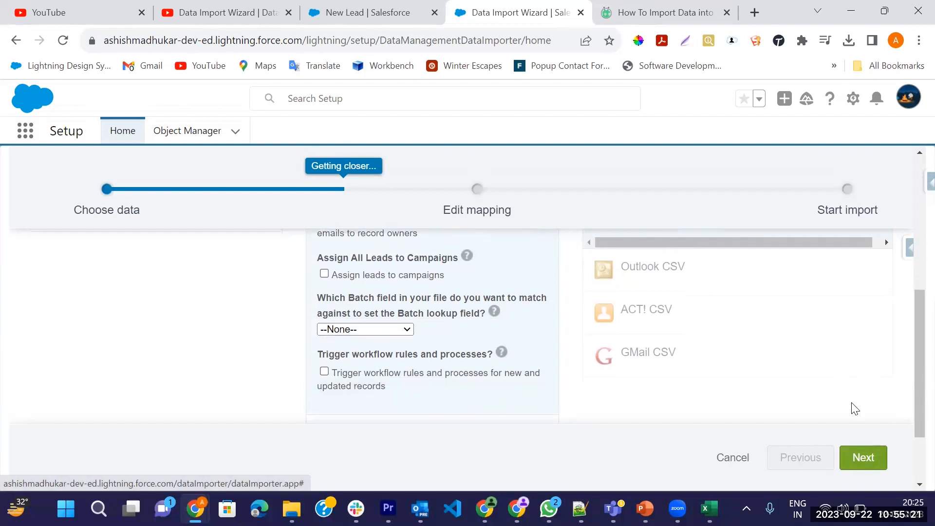
{"action": "left_click", "coordinate": [864, 460]}
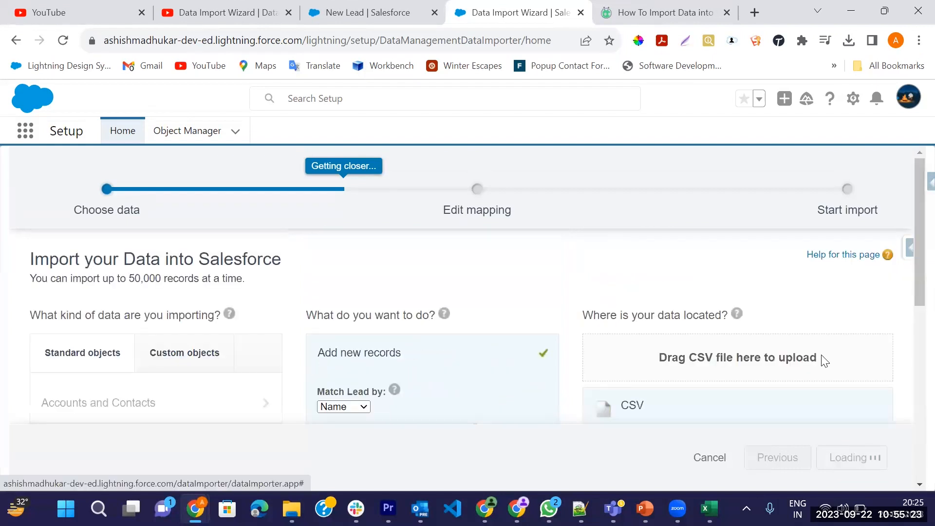
Try to map the CSV's unmapped Source column, searching the Salesforce lead fields for source and lead source.
{"action": "scroll", "coordinate": [800, 310], "scroll_direction": "up", "scroll_amount": 2}
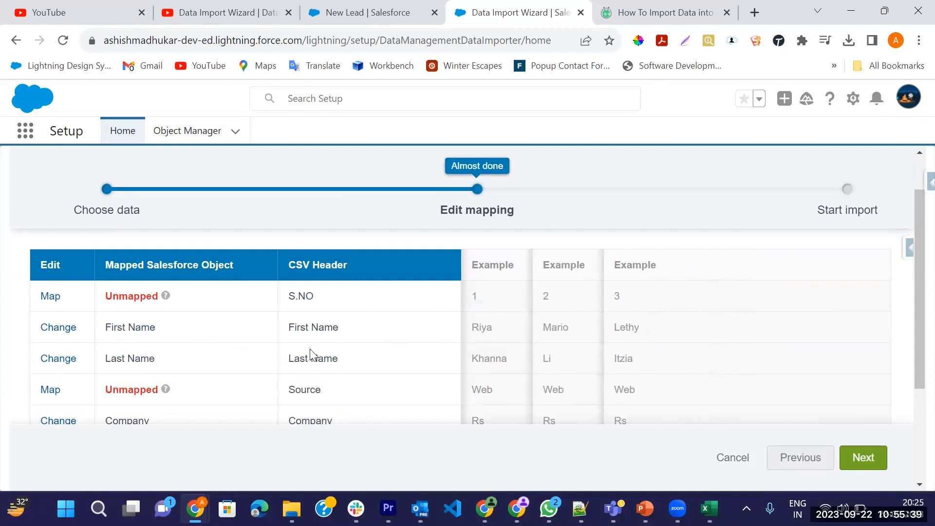
{"action": "scroll", "coordinate": [311, 355], "scroll_direction": "down", "scroll_amount": 3}
{"action": "scroll", "coordinate": [311, 351], "scroll_direction": "up", "scroll_amount": 1}
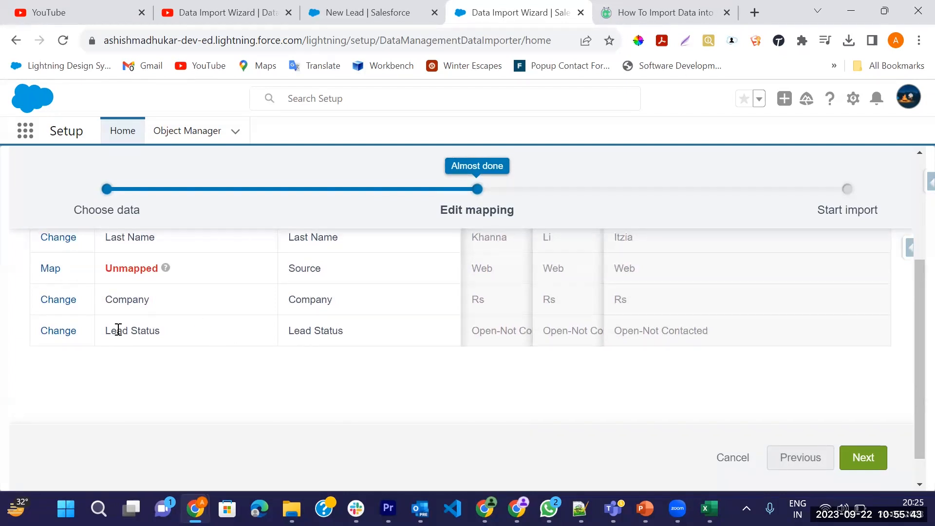
{"action": "left_click", "coordinate": [50, 269]}
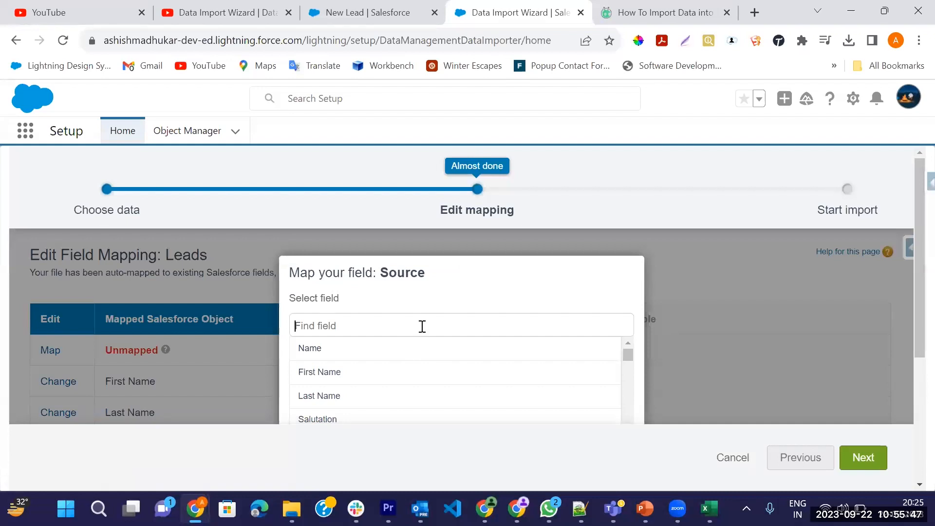
{"action": "type", "text": "sour"}
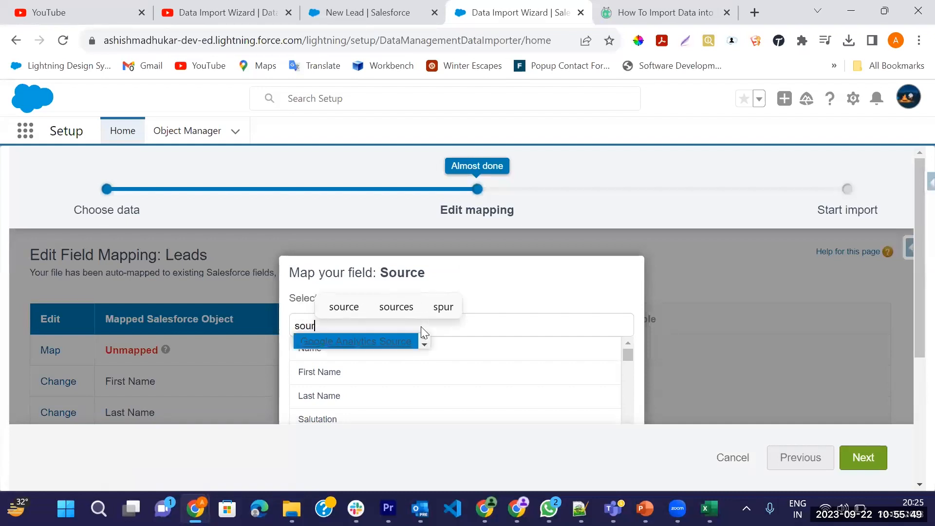
{"action": "type", "text": "ce"}
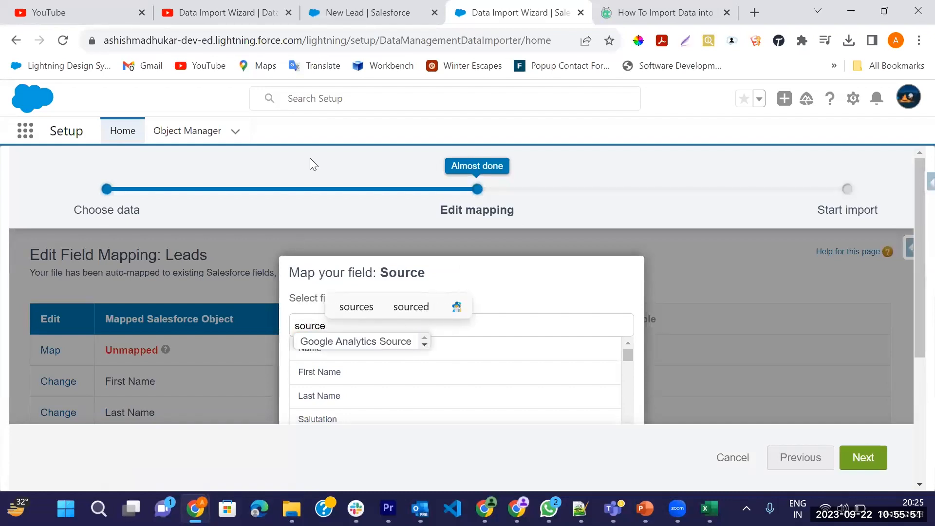
{"action": "left_click", "coordinate": [334, 4]}
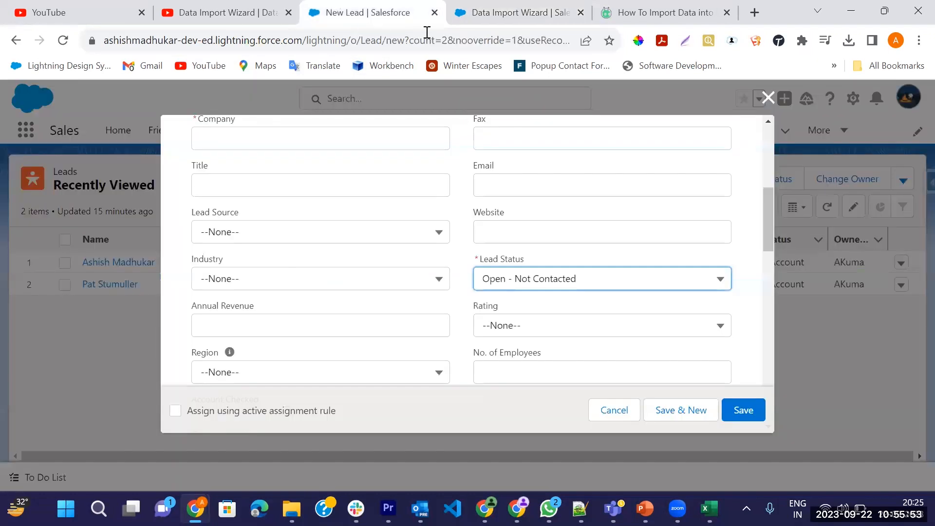
{"action": "left_click", "coordinate": [520, 14]}
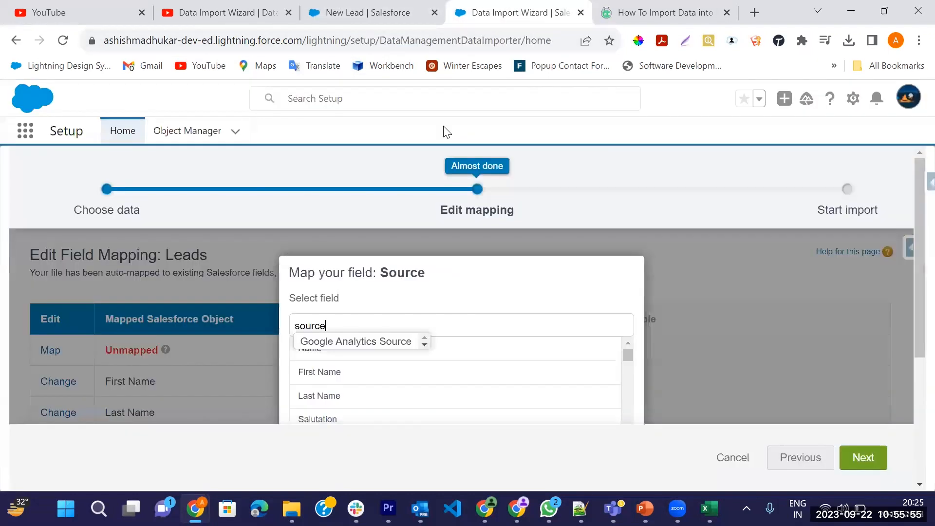
{"action": "key", "text": "ctrl+a"}
{"action": "type", "text": "lead source"}
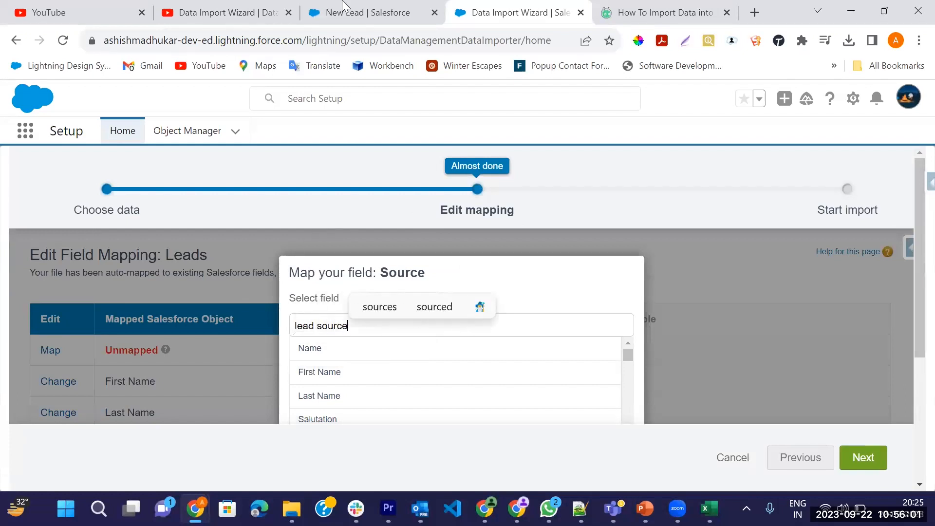
Check the Lead Source field label in the New Lead form and retry it as the field search for Source.
{"action": "left_click", "coordinate": [351, 13]}
{"action": "triple_click", "coordinate": [230, 215]}
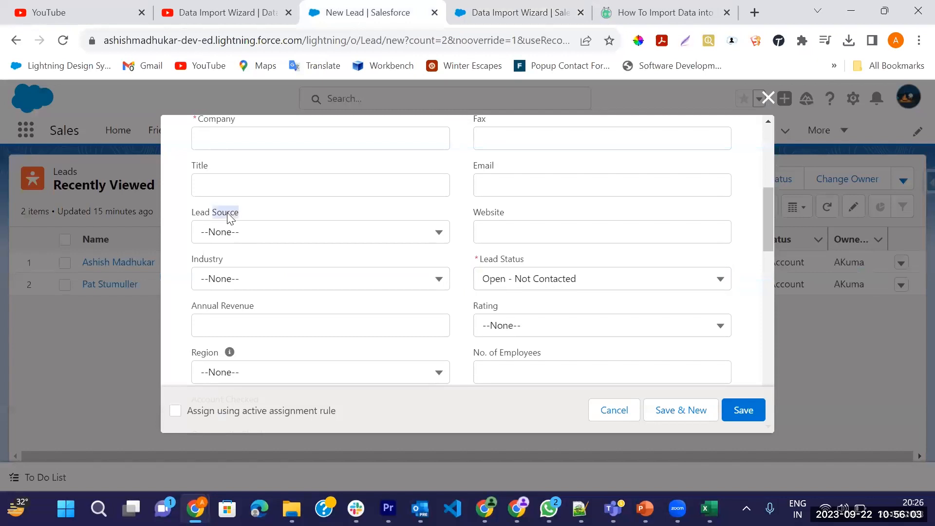
{"action": "left_click", "coordinate": [510, 11]}
{"action": "type", "text": "https://www.youtube.com/watch?v=VJ35uuYDcY8"}
{"action": "key", "text": "ctrl+z"}
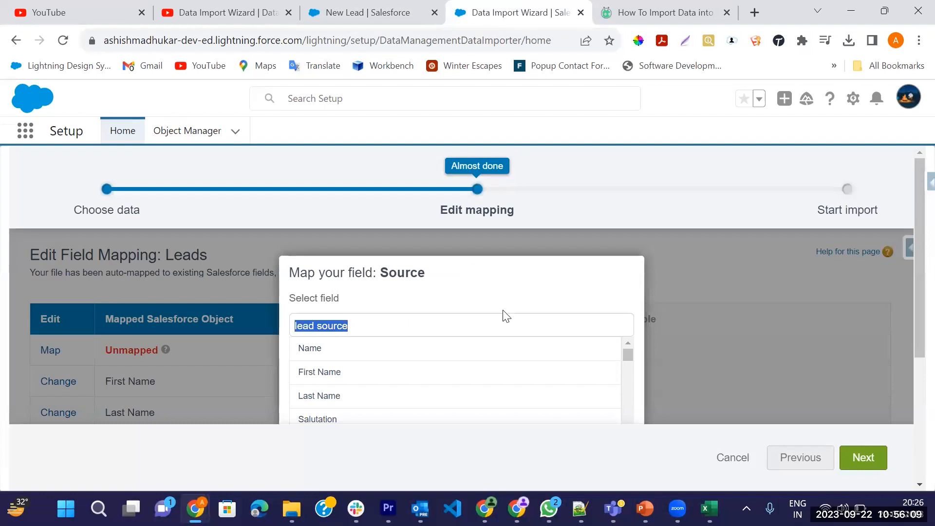
Look through the lead field list for a match to Source, clear the search text and stay in the wizard.
{"action": "scroll", "coordinate": [504, 316], "scroll_direction": "down", "scroll_amount": 1}
{"action": "scroll", "coordinate": [506, 397], "scroll_direction": "down", "scroll_amount": 5}
{"action": "scroll", "coordinate": [505, 399], "scroll_direction": "down", "scroll_amount": 4}
{"action": "scroll", "coordinate": [506, 397], "scroll_direction": "down", "scroll_amount": 3}
{"action": "scroll", "coordinate": [477, 417], "scroll_direction": "down", "scroll_amount": 10}
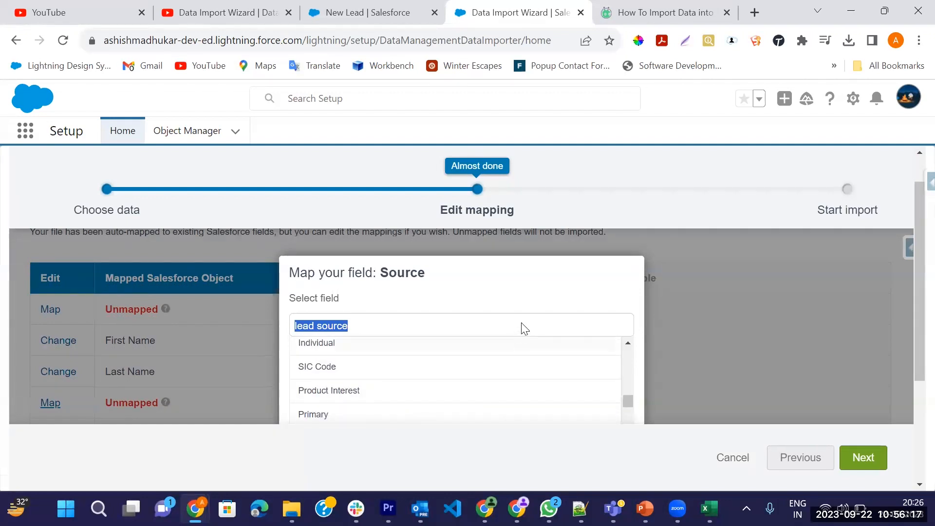
{"action": "key", "text": "BackSpace"}
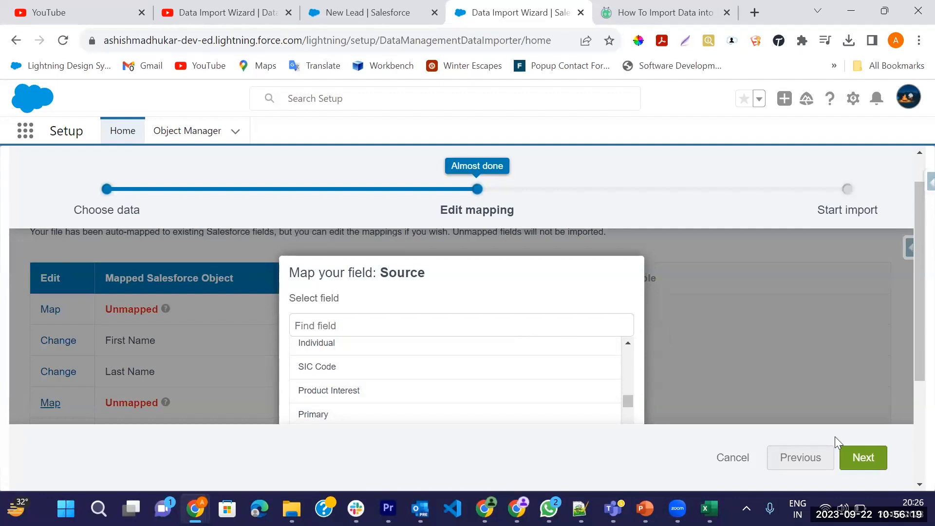
{"action": "left_click", "coordinate": [722, 457]}
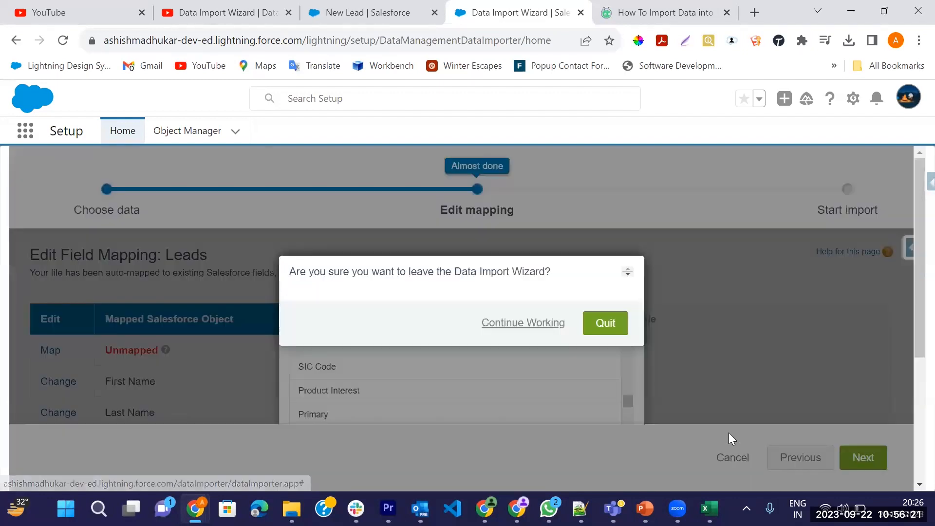
{"action": "left_click", "coordinate": [533, 323]}
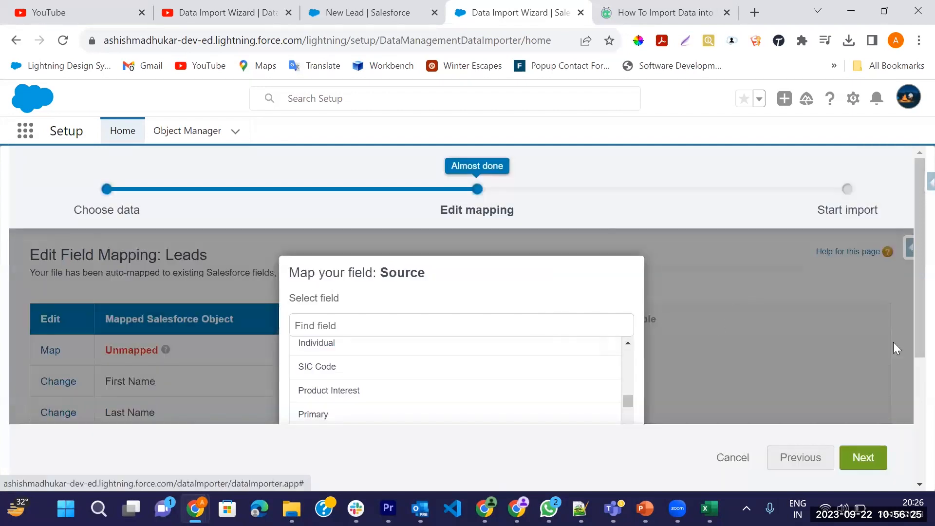
Reduce the page zoom to 75% and cancel the mapping of the Source column.
{"action": "left_click_drag", "start_coordinate": [916, 349], "coordinate": [914, 466]}
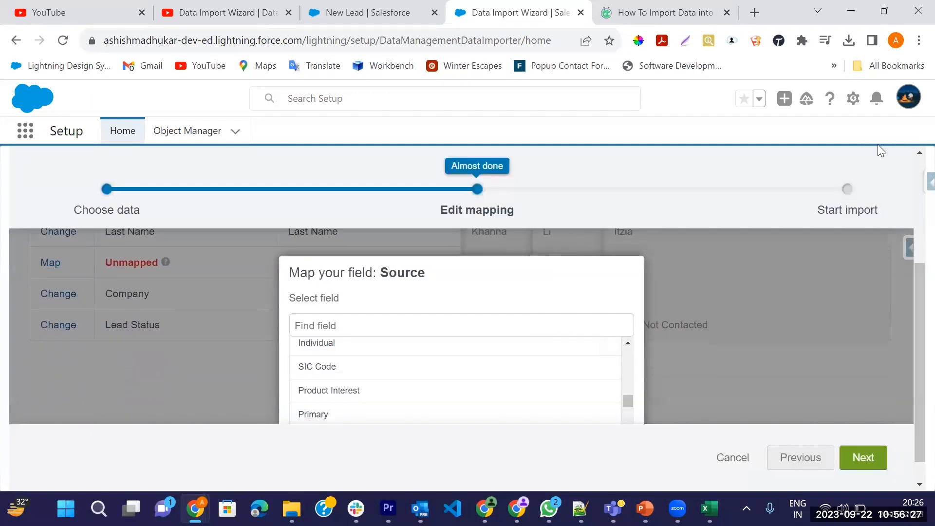
{"action": "left_click", "coordinate": [918, 41]}
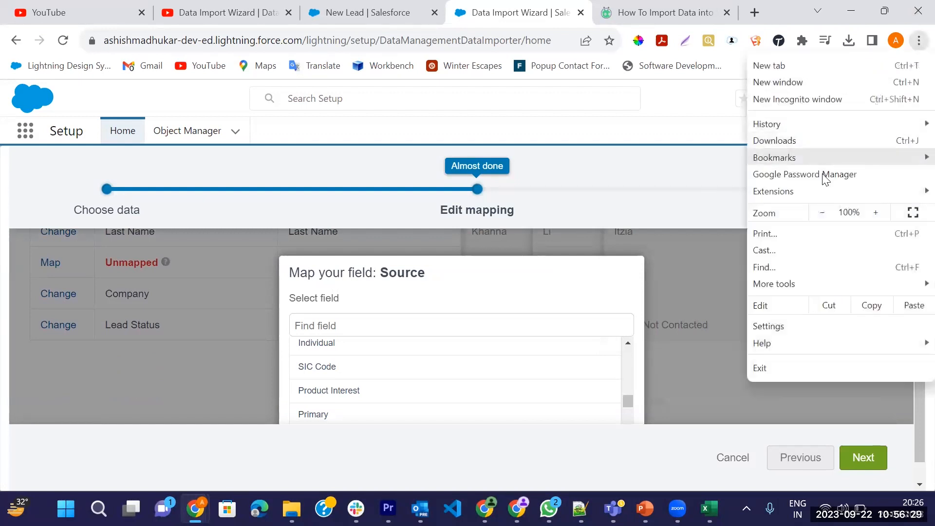
{"action": "left_click", "coordinate": [823, 214]}
{"action": "left_click", "coordinate": [824, 214]}
{"action": "left_click", "coordinate": [824, 214]}
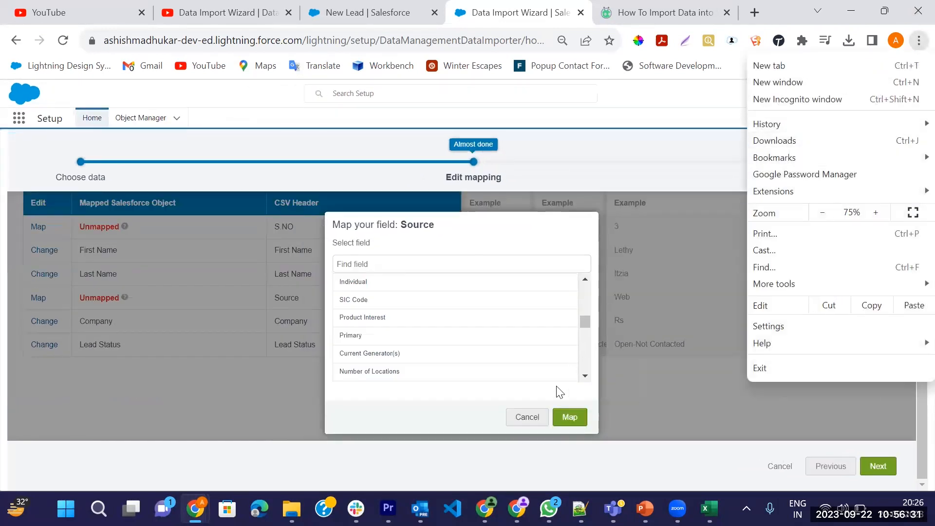
{"action": "left_click", "coordinate": [420, 508]}
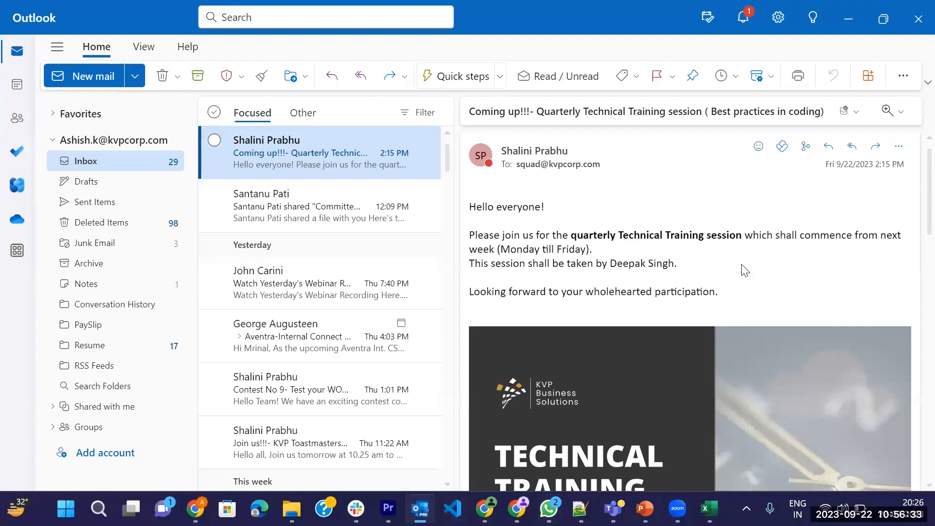
{"action": "left_click", "coordinate": [848, 24]}
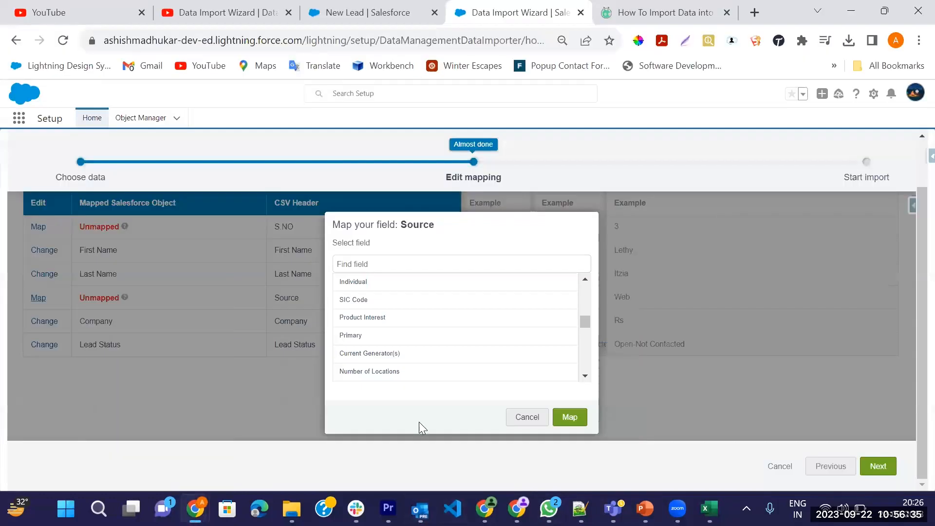
{"action": "left_click", "coordinate": [516, 417]}
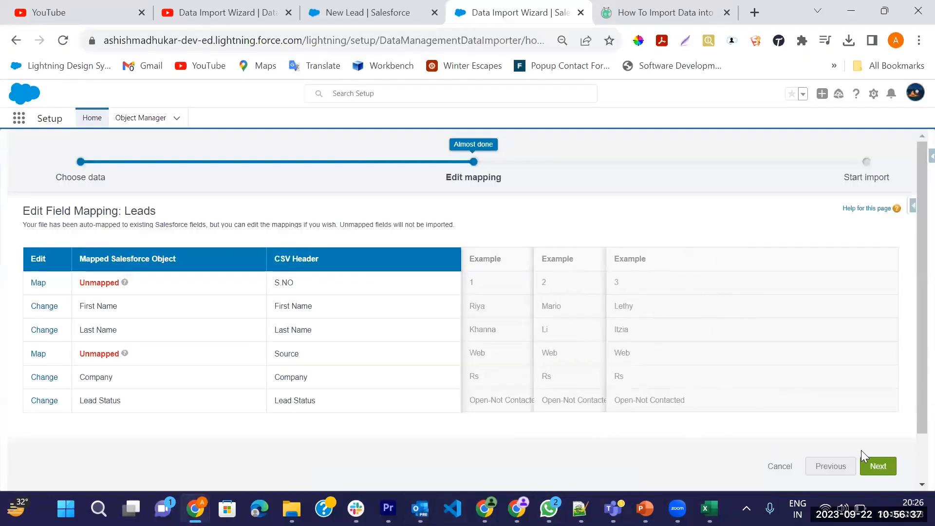
Accept the current field mappings and start the lead import, opening its bulk data load job page.
{"action": "left_click", "coordinate": [868, 467]}
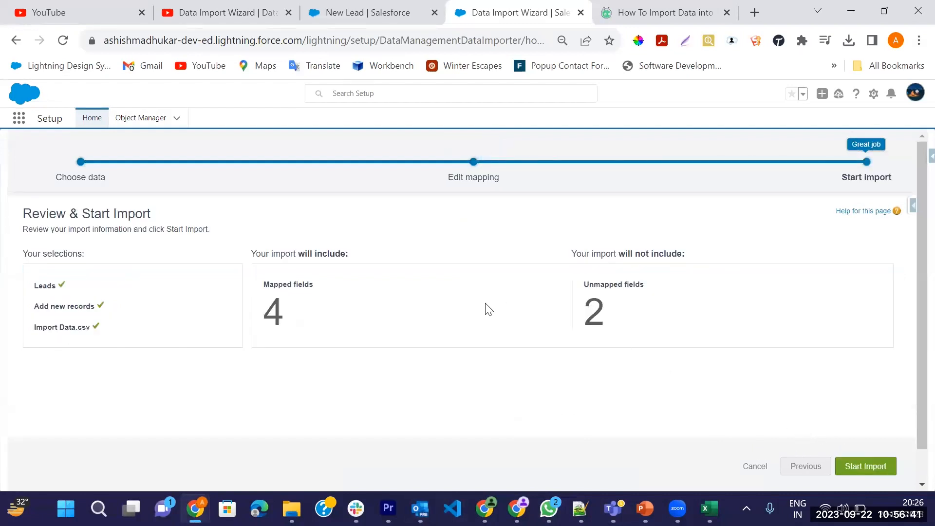
{"action": "left_click", "coordinate": [877, 466]}
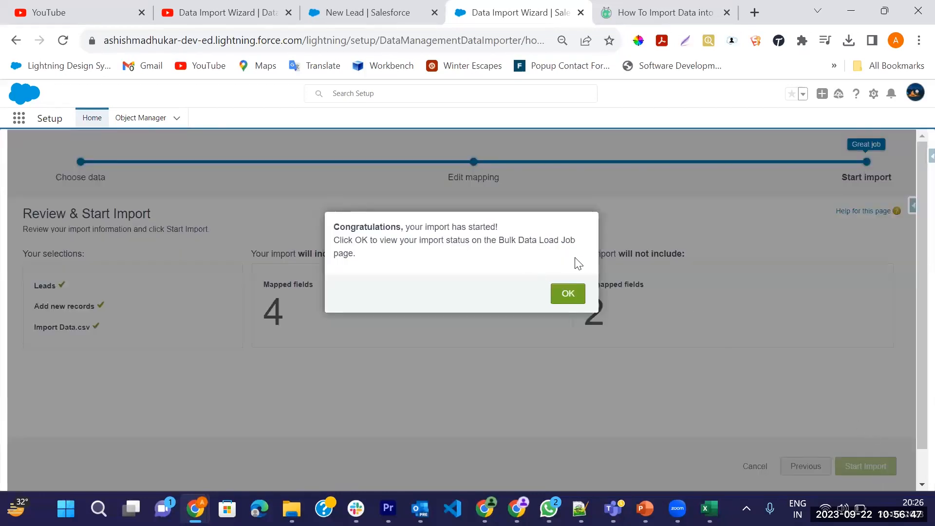
{"action": "left_click", "coordinate": [567, 295]}
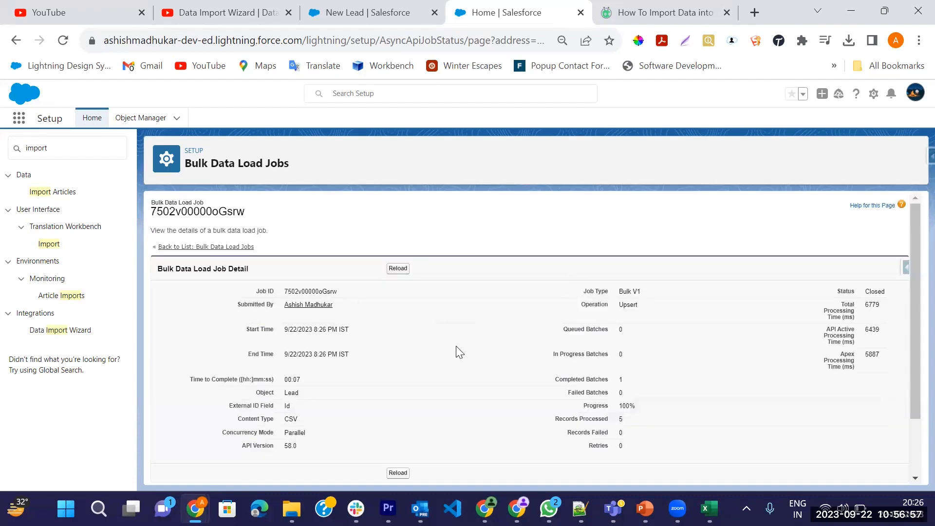
Download the result of the job's batch and view result.csv in Excel.
{"action": "scroll", "coordinate": [460, 351], "scroll_direction": "down", "scroll_amount": 1}
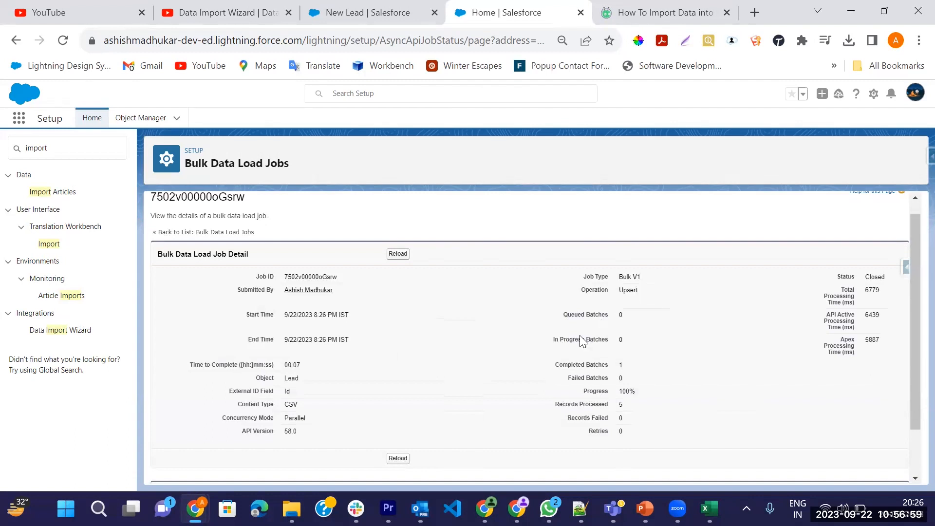
{"action": "scroll", "coordinate": [557, 364], "scroll_direction": "down", "scroll_amount": 2}
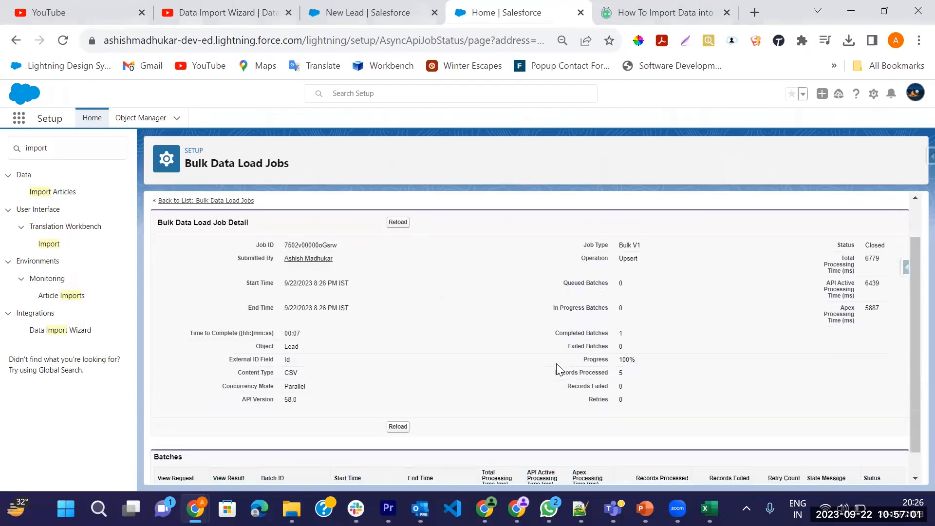
{"action": "scroll", "coordinate": [556, 363], "scroll_direction": "down", "scroll_amount": 2}
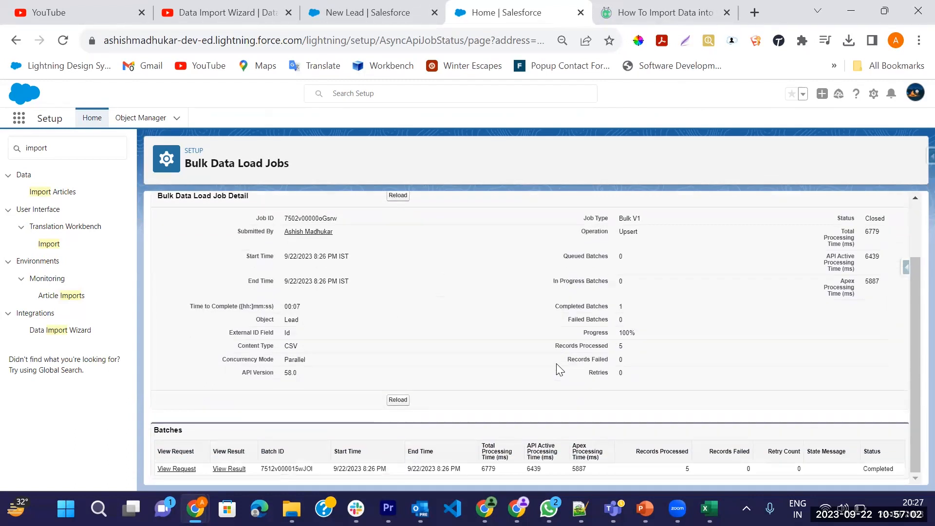
{"action": "left_click", "coordinate": [230, 470]}
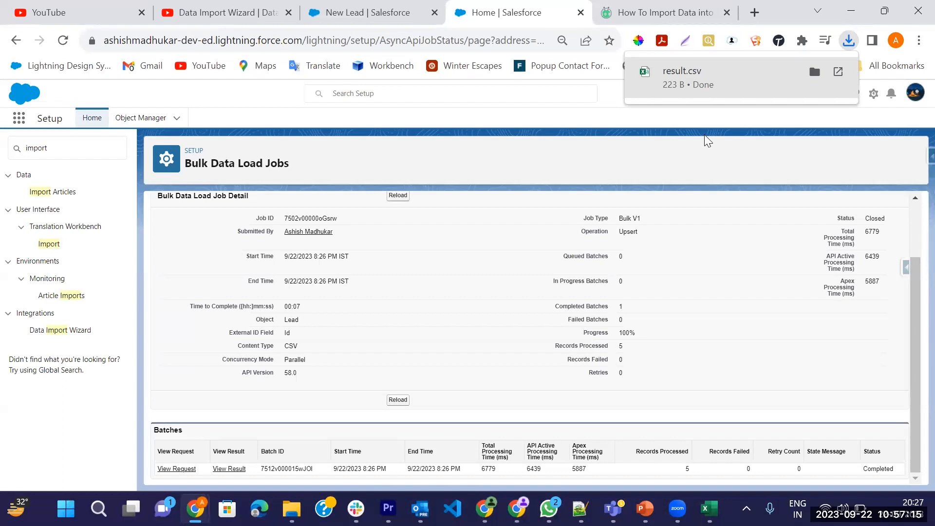
{"action": "key", "text": "alt+Tab"}
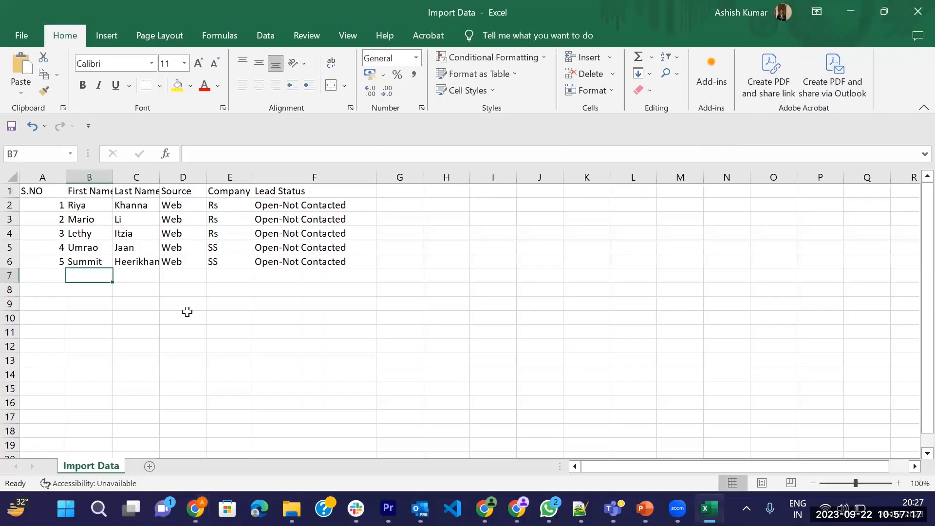
{"action": "key", "text": "alt+Tab"}
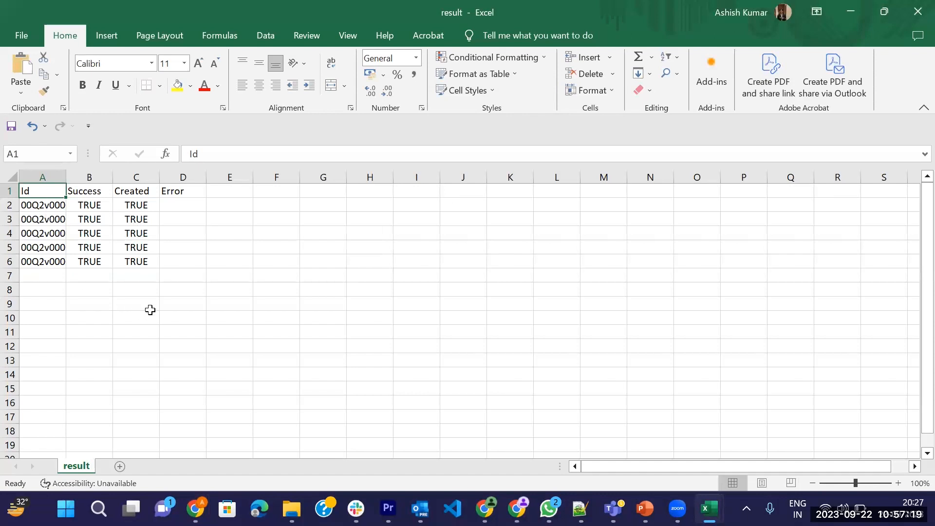
Widen column A of the result sheet to show more of the record Ids and check the Id and Success columns.
{"action": "left_click", "coordinate": [43, 207]}
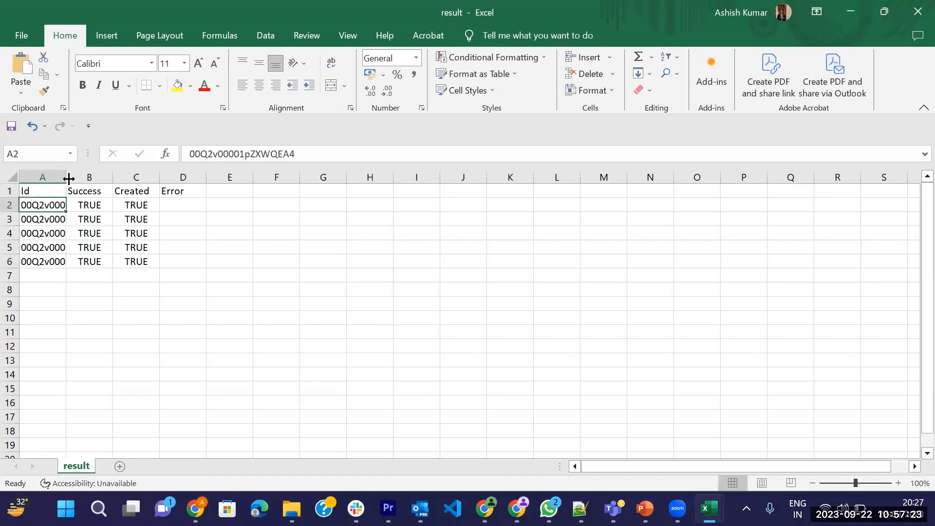
{"action": "left_click_drag", "start_coordinate": [68, 177], "coordinate": [119, 204]}
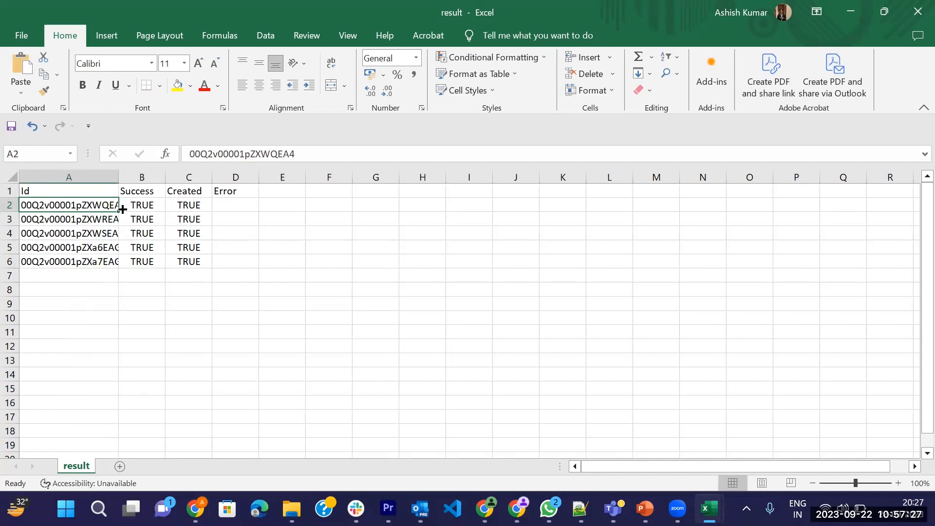
{"action": "key", "text": "ctrl+Down"}
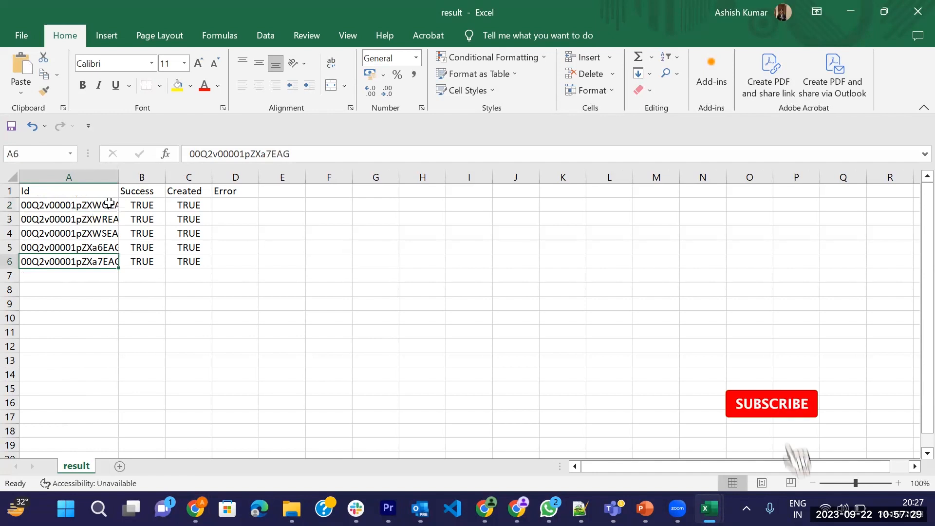
{"action": "left_click", "coordinate": [147, 207]}
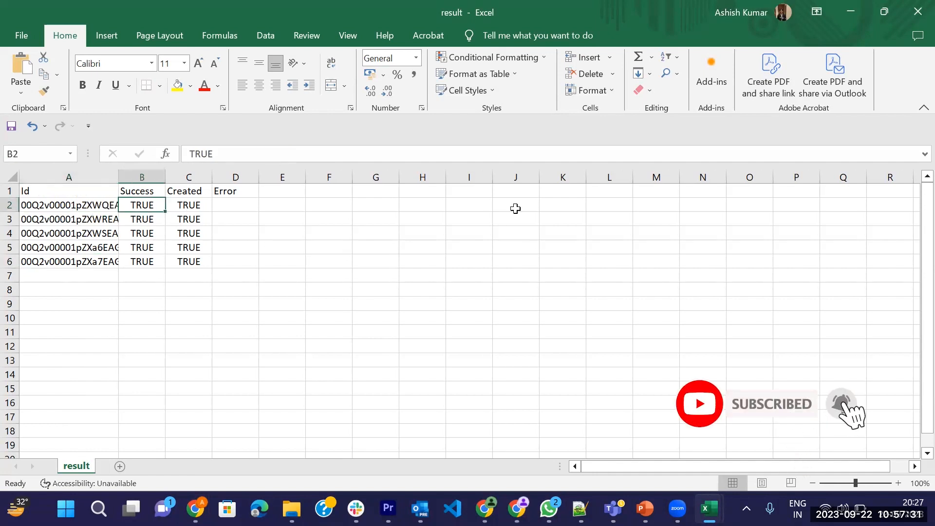
Minimize the result workbook, switch to the Salesforce Leads page in Chrome and reload it.
{"action": "left_click", "coordinate": [851, 11]}
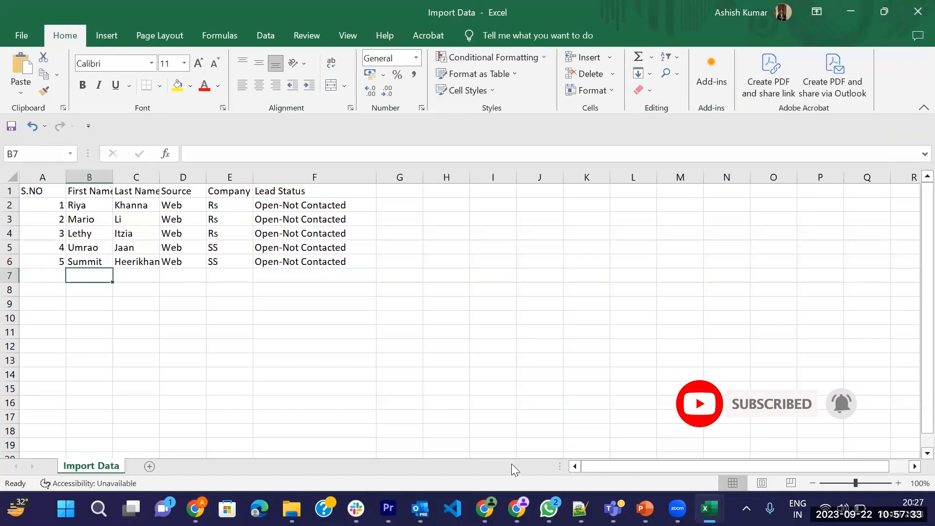
{"action": "mouse_move", "coordinate": [195, 509]}
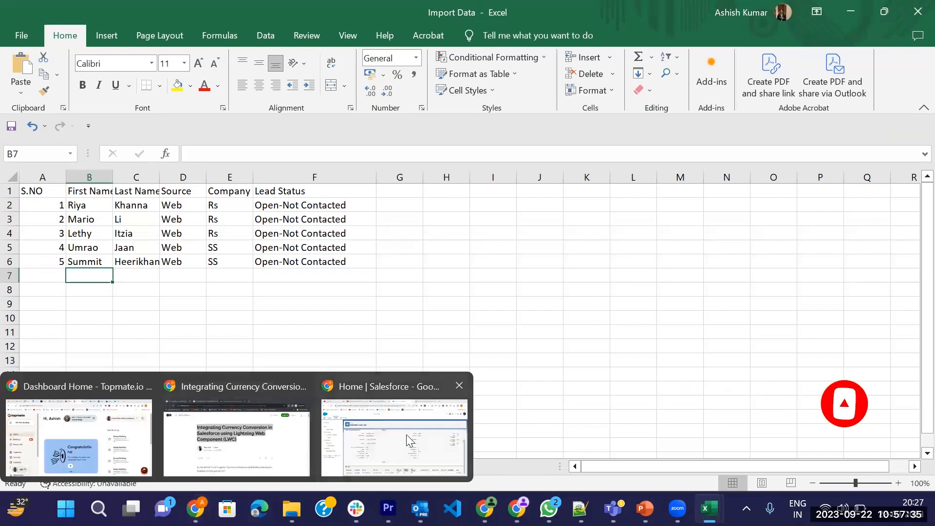
{"action": "left_click", "coordinate": [408, 441]}
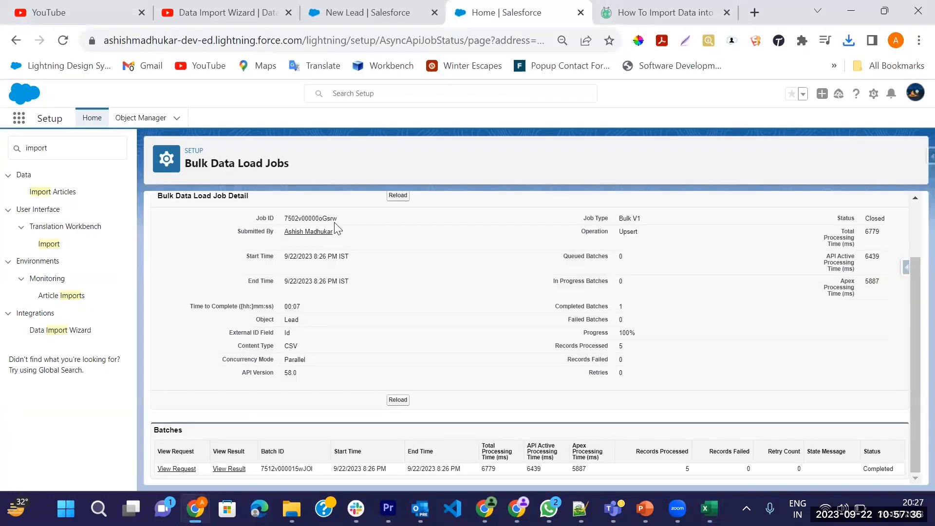
{"action": "left_click", "coordinate": [371, 12]}
{"action": "left_click", "coordinate": [63, 39]}
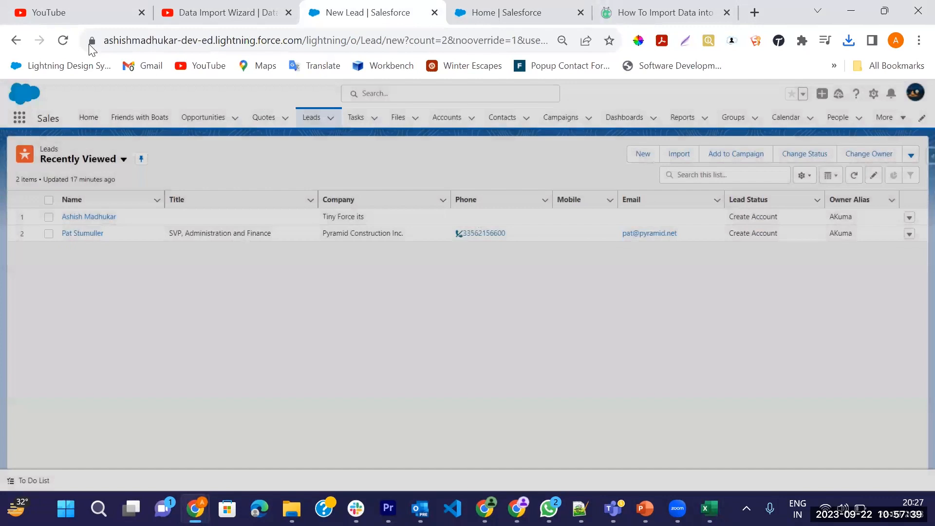
{"action": "left_click", "coordinate": [63, 41]}
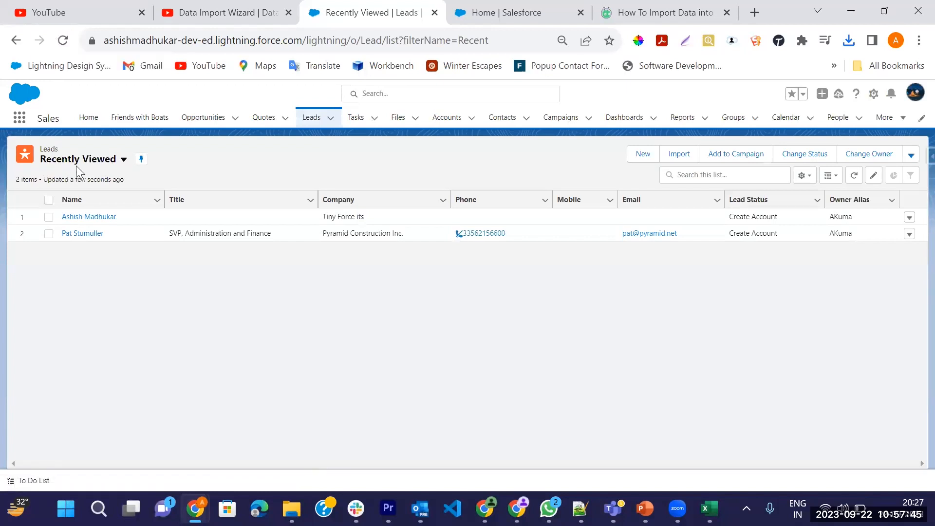
Show the All Open Leads list view and sort it by Created Date with the newest leads first.
{"action": "left_click", "coordinate": [85, 165]}
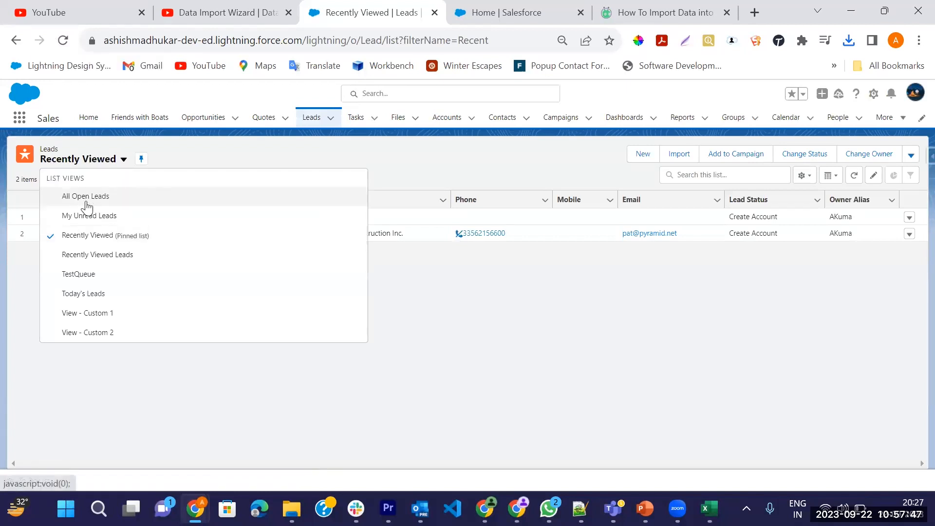
{"action": "left_click", "coordinate": [87, 203]}
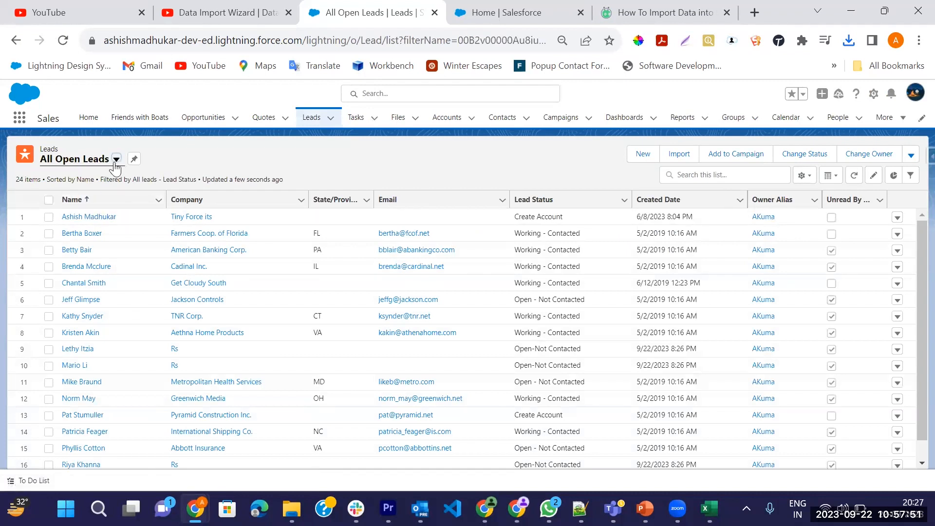
{"action": "left_click", "coordinate": [720, 203]}
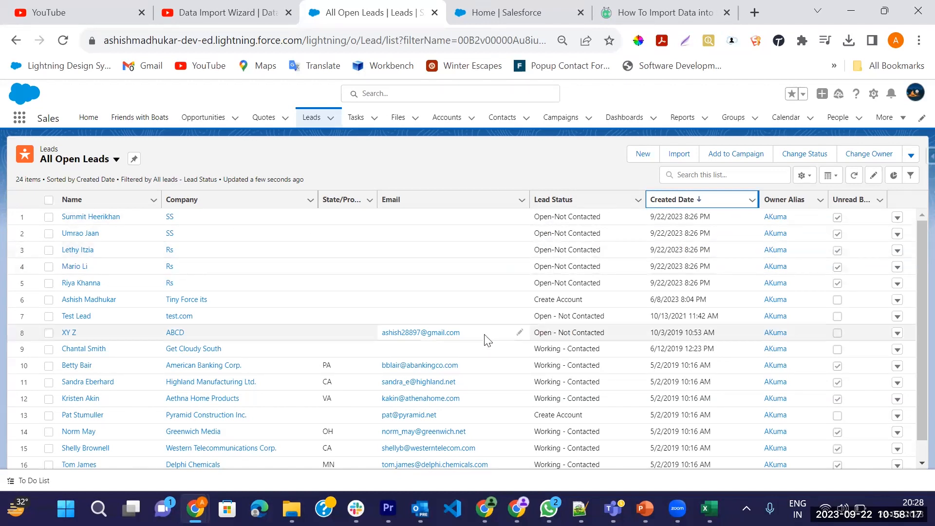
Open the Data Import Wizard page in Setup and review its preparation tips and import steps.
{"action": "left_click", "coordinate": [489, 9]}
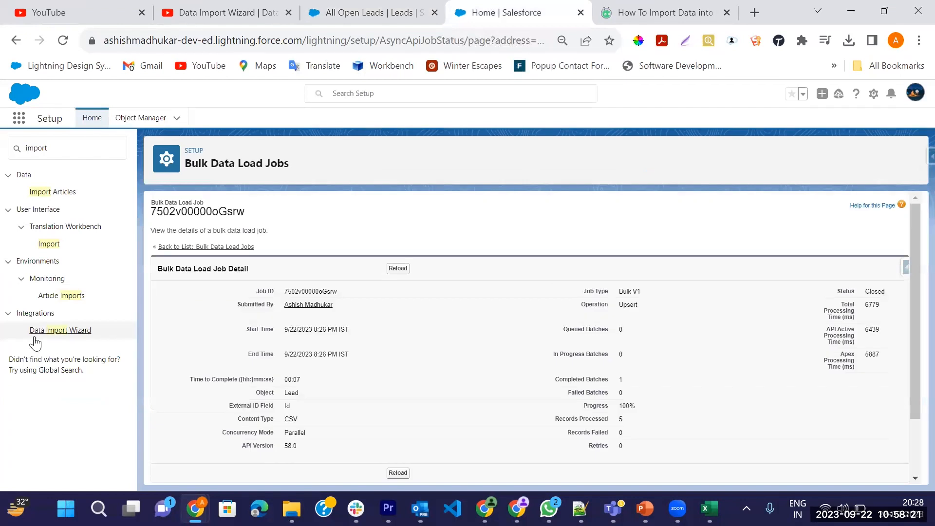
{"action": "left_click", "coordinate": [68, 331]}
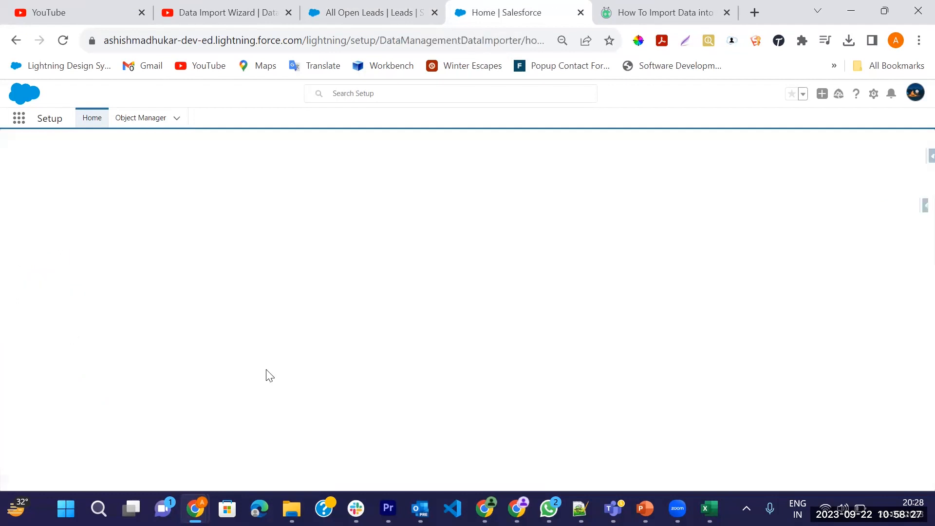
{"action": "scroll", "coordinate": [295, 337], "scroll_direction": "down", "scroll_amount": 3}
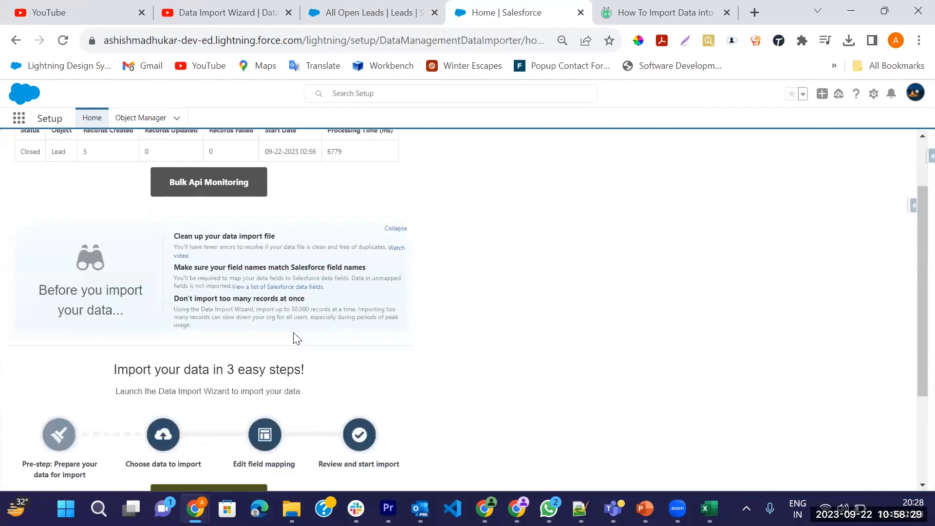
{"action": "scroll", "coordinate": [297, 338], "scroll_direction": "down", "scroll_amount": 2}
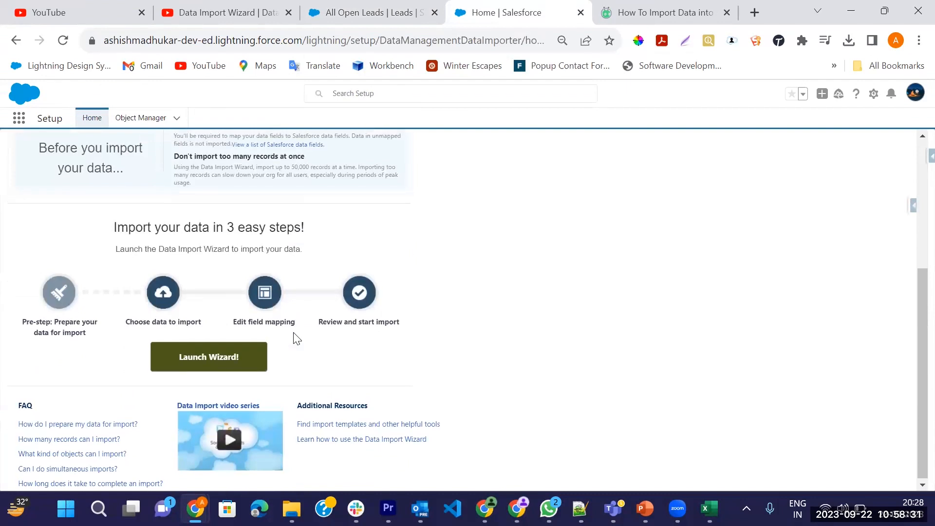
{"action": "scroll", "coordinate": [296, 338], "scroll_direction": "up", "scroll_amount": 1}
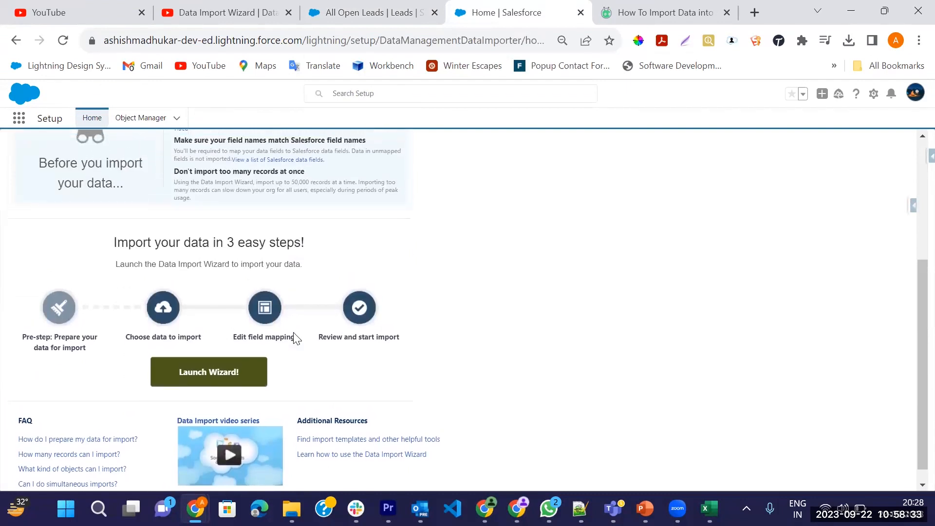
Switch to the Import Data workbook in Excel, review its lead columns and select the S.NO column.
{"action": "left_click", "coordinate": [709, 508]}
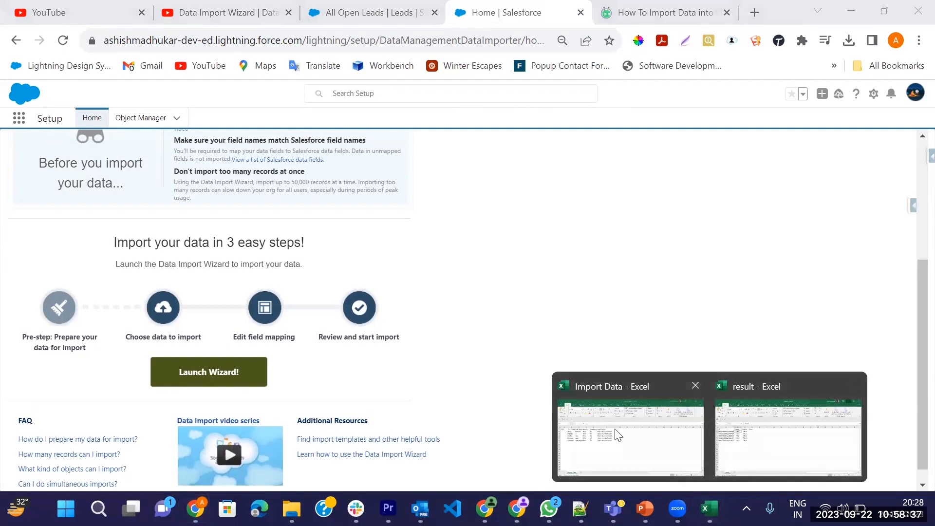
{"action": "left_click", "coordinate": [615, 428]}
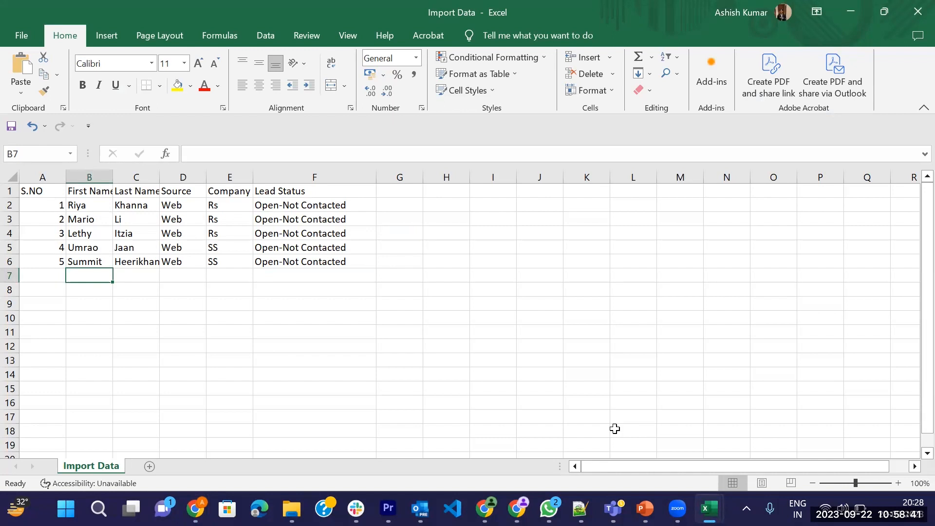
{"action": "left_click", "coordinate": [316, 292]}
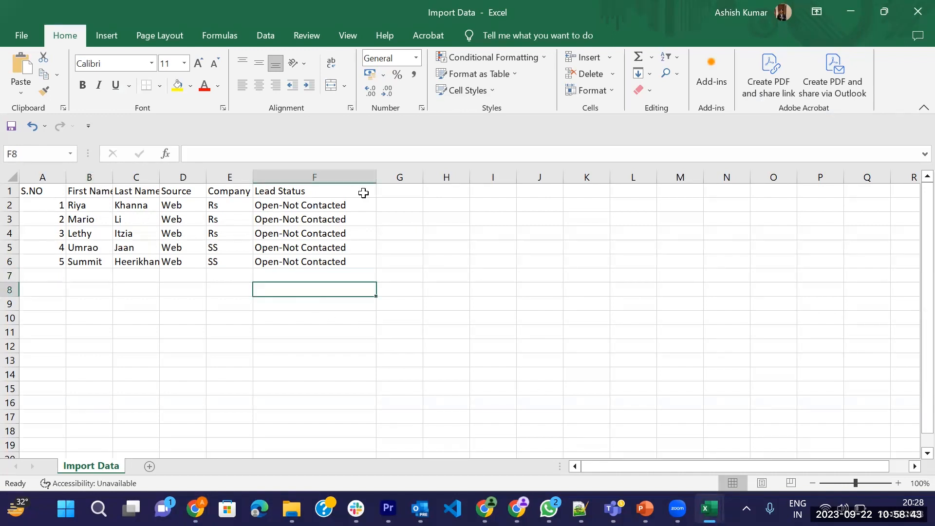
{"action": "left_click", "coordinate": [38, 171]}
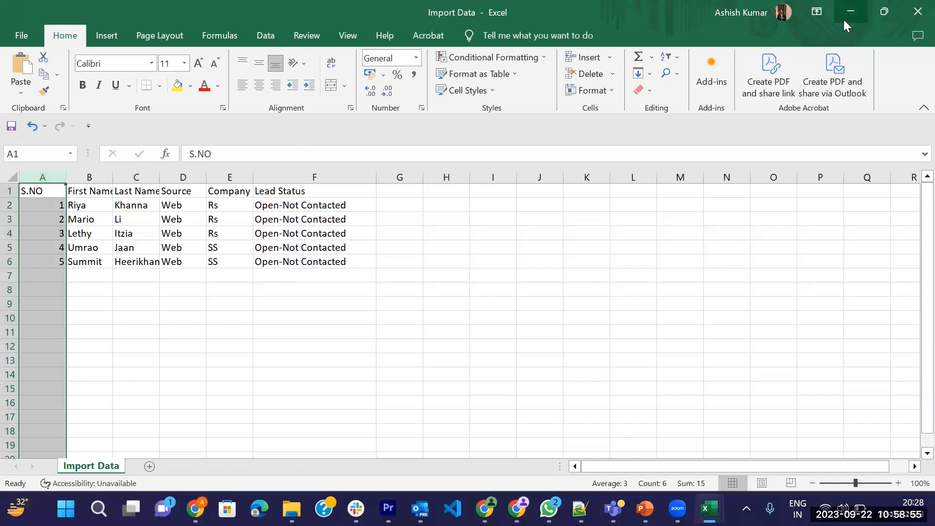
Switch to the PowerPoint presentation at the slide on best practices for successful data importing.
{"action": "left_click", "coordinate": [658, 444]}
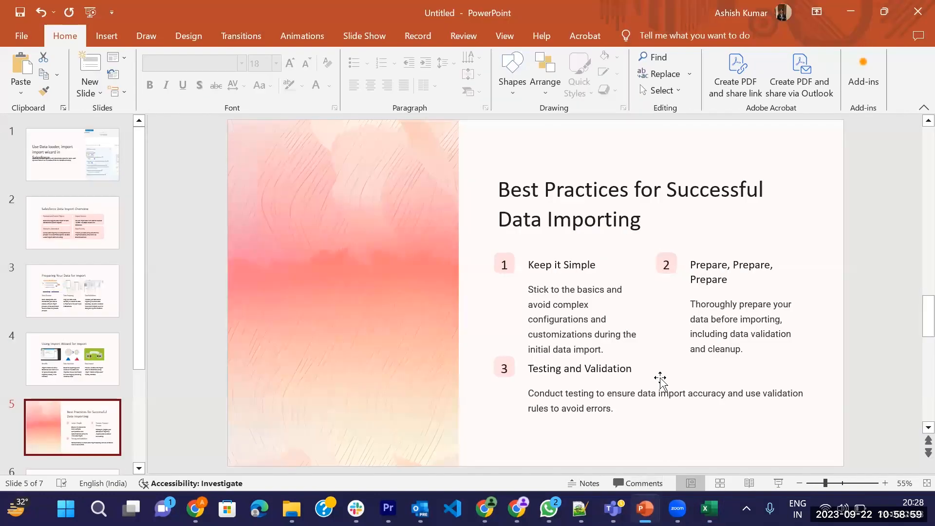